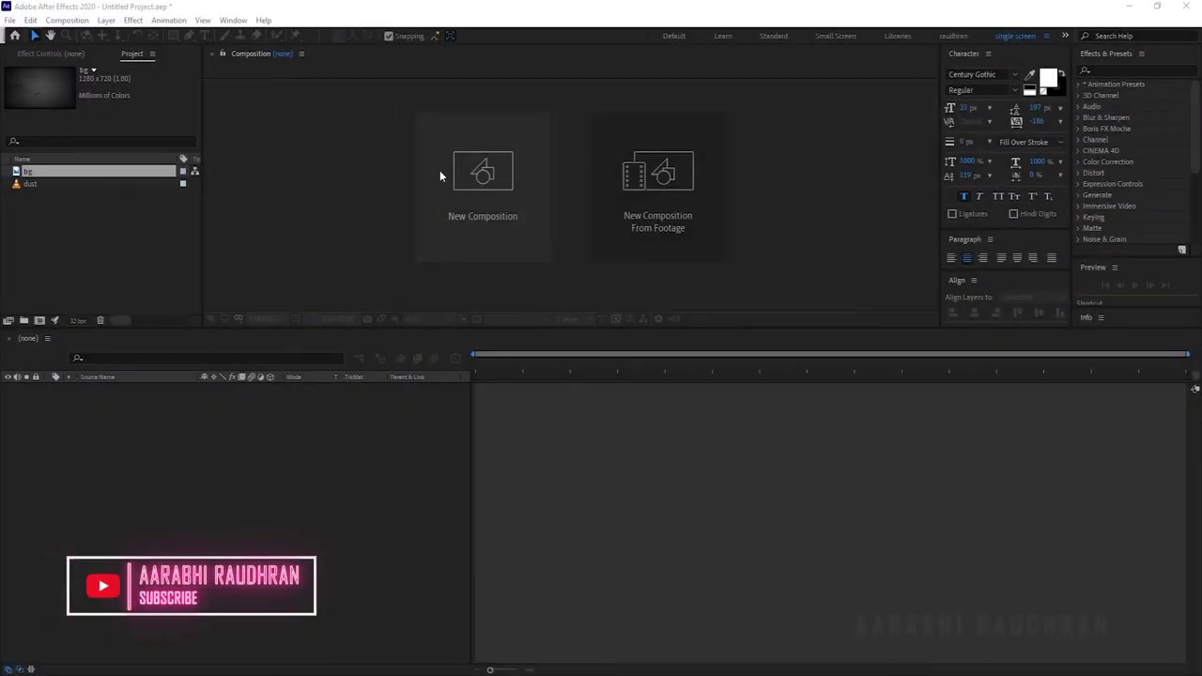
Create a 1920 x 1080, 30 fps, 8-second composition named main.
{"action": "left_click", "coordinate": [442, 171]}
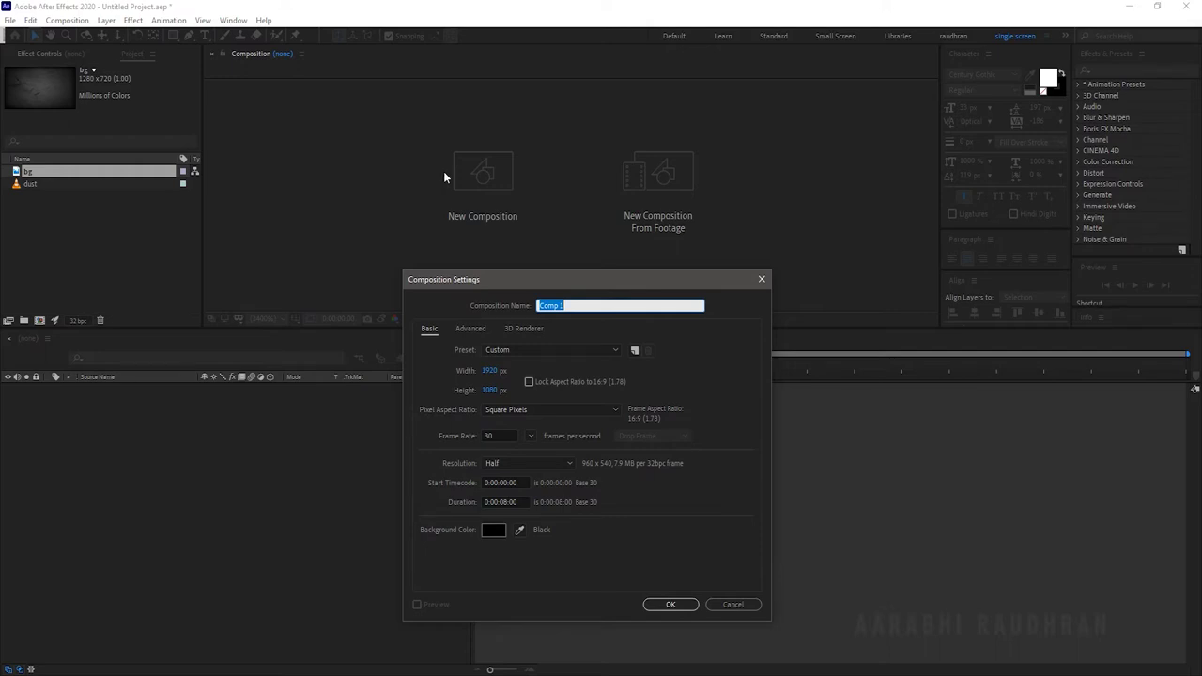
{"action": "type", "text": "main"}
{"action": "key", "text": "Return"}
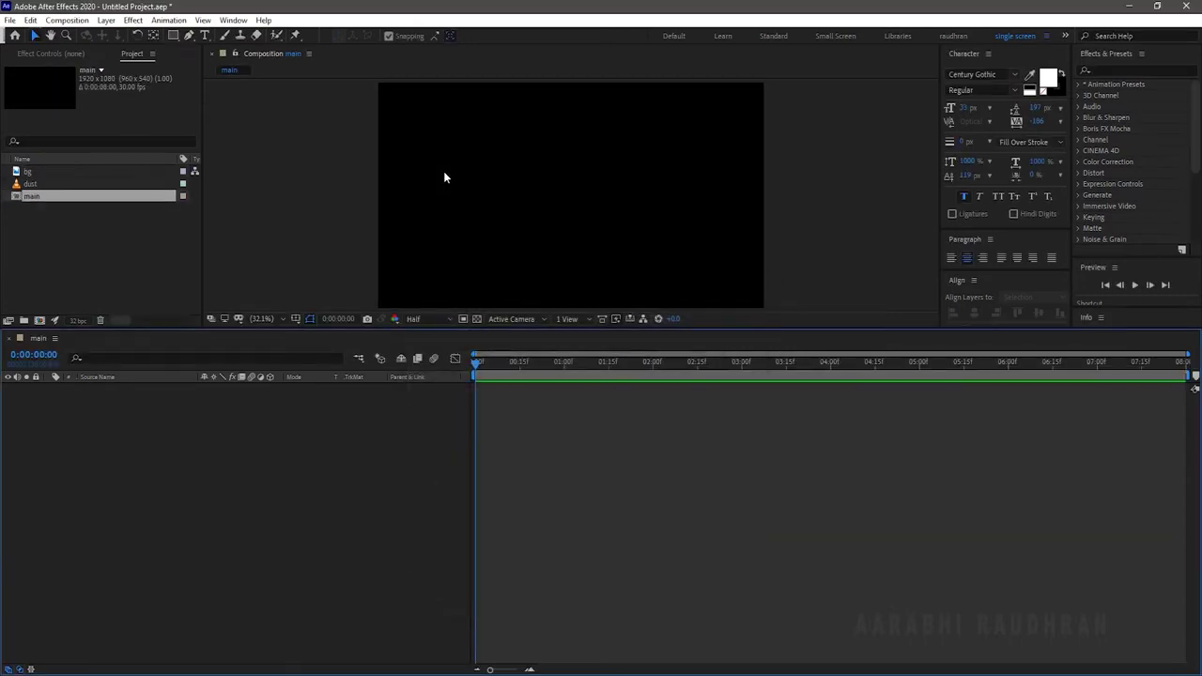
Add a text layer reading AR and centre its anchor point and position in the main composition.
{"action": "right_click", "coordinate": [367, 528]}
{"action": "mouse_move", "coordinate": [465, 386]}
{"action": "left_click", "coordinate": [569, 404]}
{"action": "type", "text": "AR"}
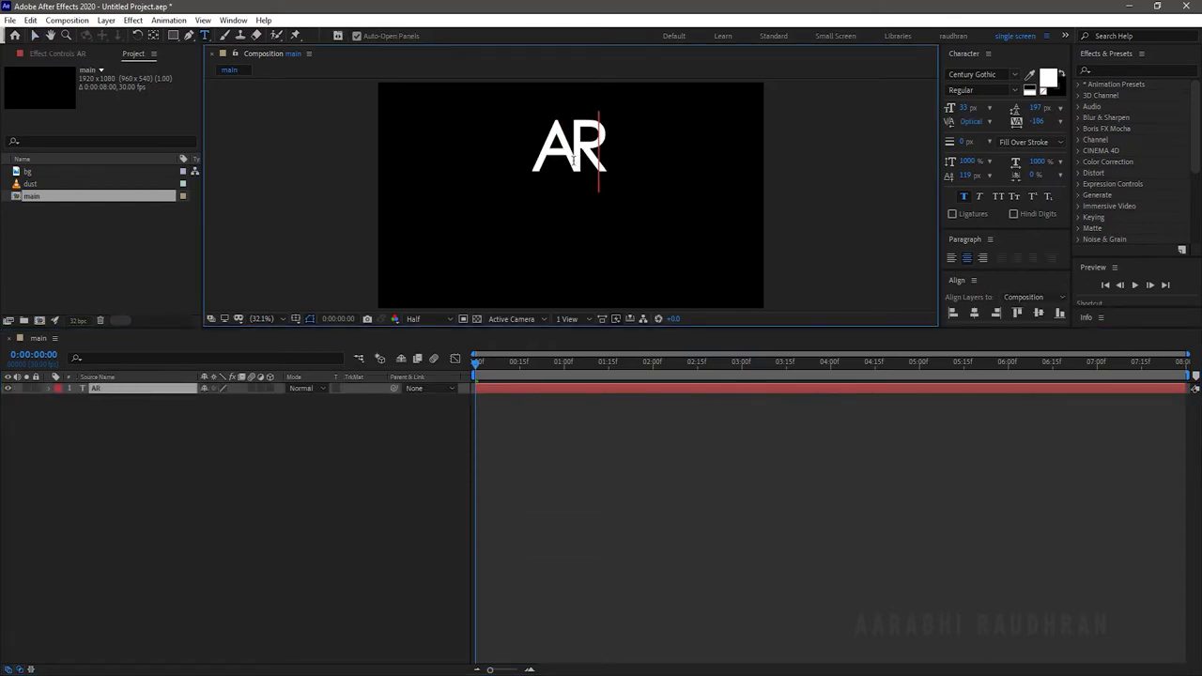
{"action": "key", "text": "Escape"}
{"action": "key", "text": "ctrl+alt+Home"}
{"action": "key", "text": "ctrl+Home"}
Draw an ellipse ring around the AR text on a new shape layer and set its path size to 450.
{"action": "key", "text": "F2"}
{"action": "key", "text": "q"}
{"action": "left_click_drag", "start_coordinate": [512, 133], "coordinate": [644, 277]}
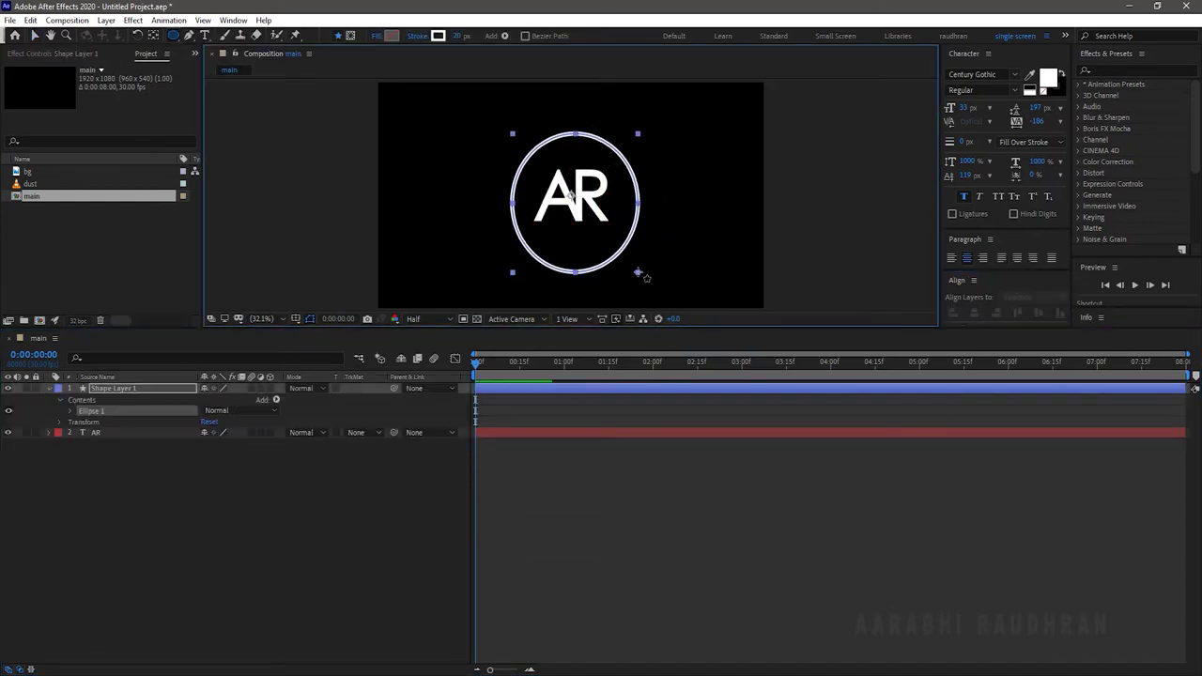
{"action": "left_click", "coordinate": [69, 410]}
{"action": "left_click", "coordinate": [82, 422]}
{"action": "key", "text": "v"}
{"action": "left_click", "coordinate": [230, 433]}
{"action": "type", "text": "450"}
{"action": "key", "text": "Return"}
Align the ring horizontally and vertically to the centre of the composition and set its ellipse size to 500.
{"action": "left_click", "coordinate": [974, 313]}
{"action": "left_click", "coordinate": [1034, 313]}
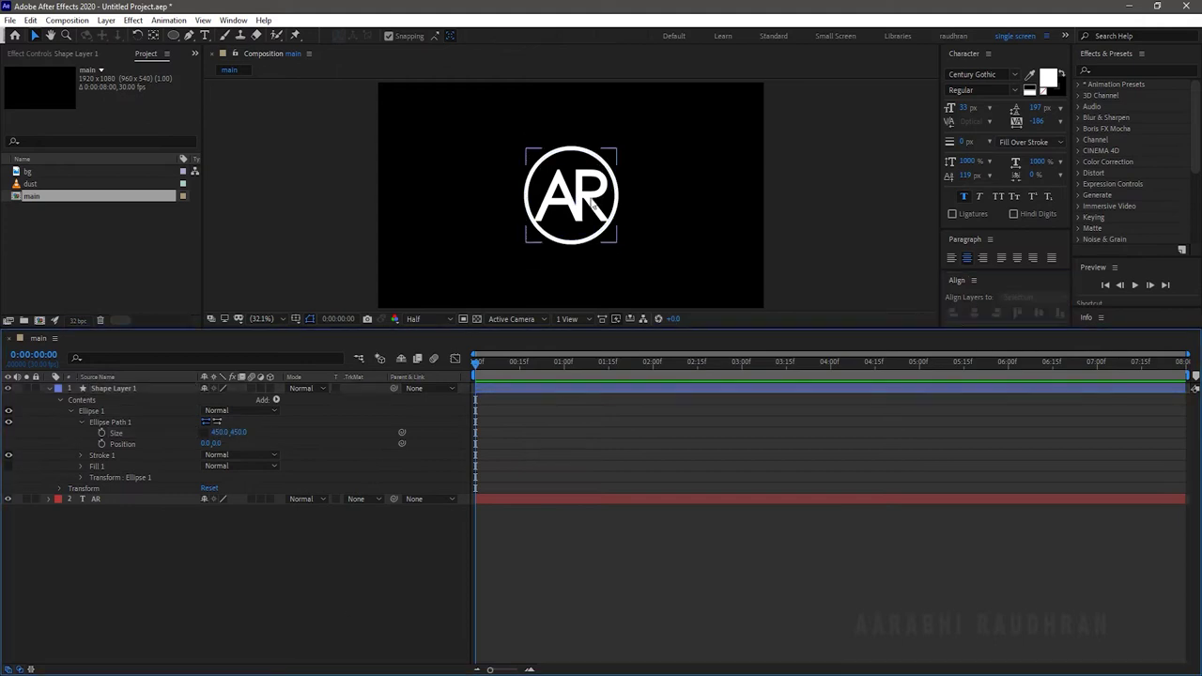
{"action": "left_click", "coordinate": [594, 202]}
{"action": "left_click", "coordinate": [223, 432]}
{"action": "type", "text": "500"}
{"action": "key", "text": "Return"}
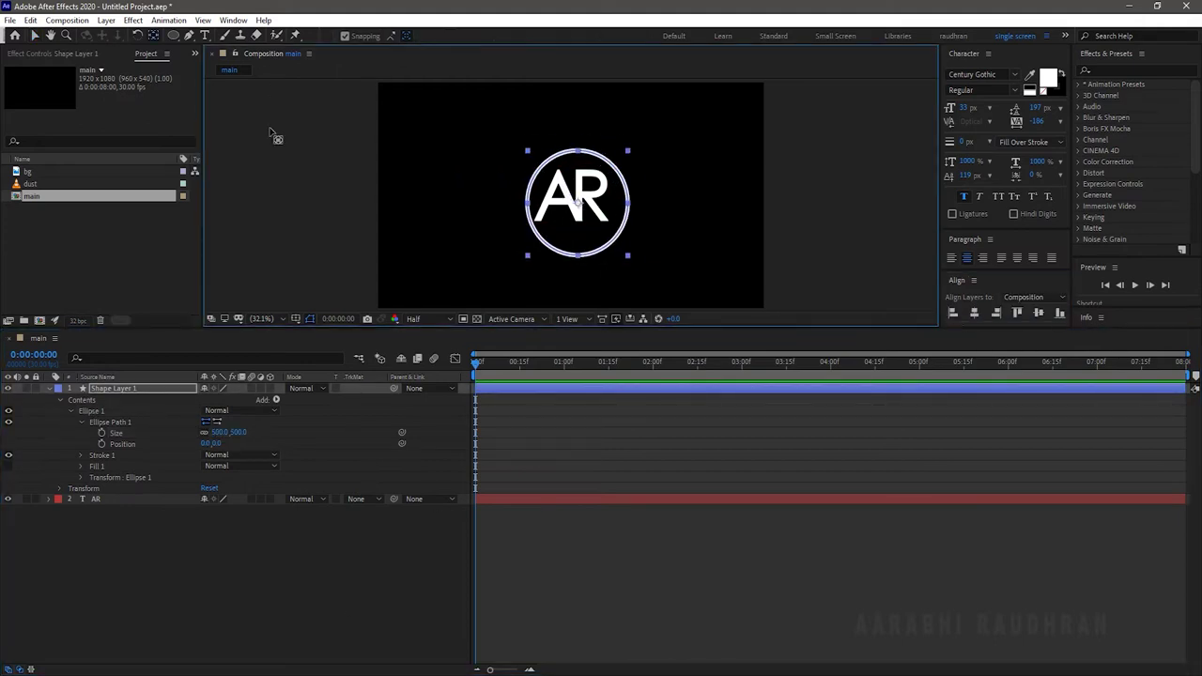
Duplicate the ring layer and scale the copy to 90% for a second concentric ring.
{"action": "key", "text": "ctrl+d"}
{"action": "key", "text": "s"}
{"action": "left_click", "coordinate": [223, 422]}
{"action": "type", "text": "90"}
{"action": "key", "text": "Return"}
Pre-compose the ring and text layers into a composition named logo.
{"action": "left_click", "coordinate": [112, 388], "text": "shift"}
{"action": "right_click", "coordinate": [124, 410]}
{"action": "left_click", "coordinate": [171, 316]}
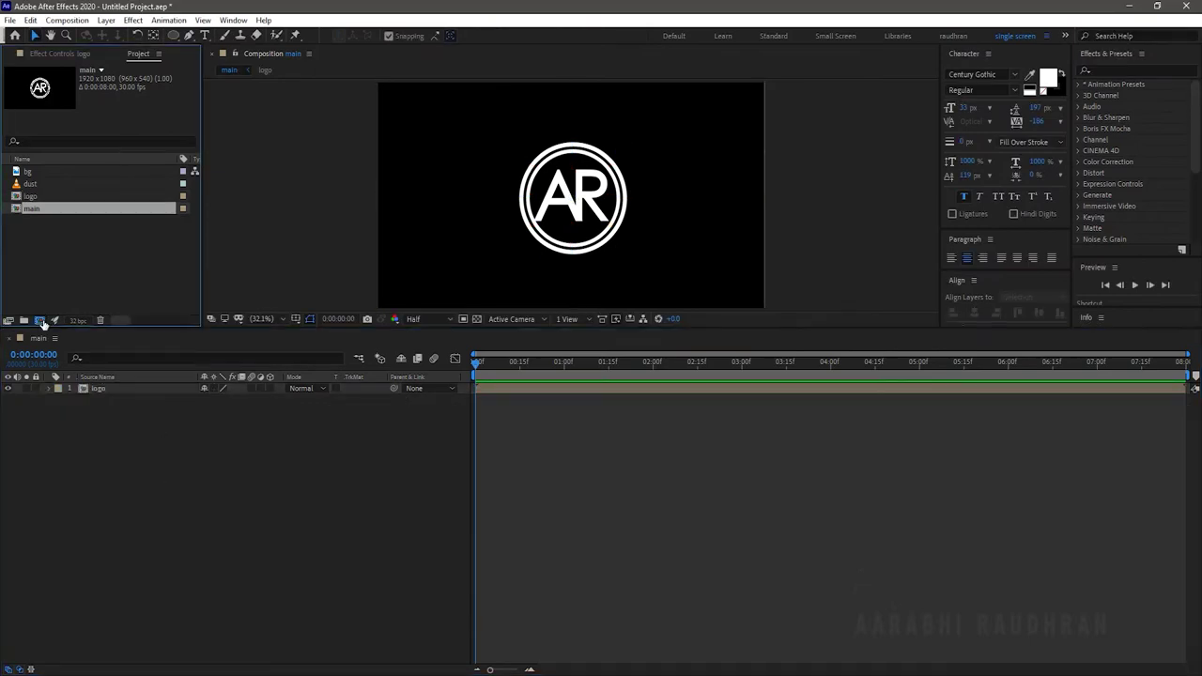
Create another 1920 x 1080, 8-second composition named ref.
{"action": "left_click", "coordinate": [41, 320]}
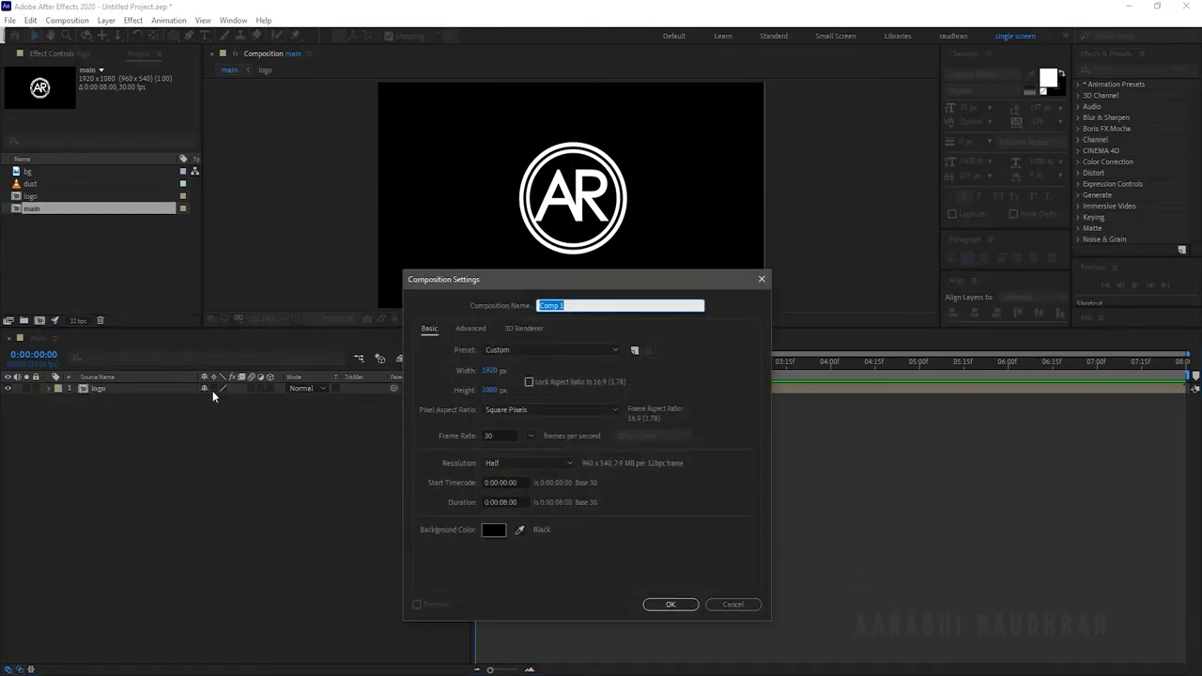
{"action": "type", "text": "ref"}
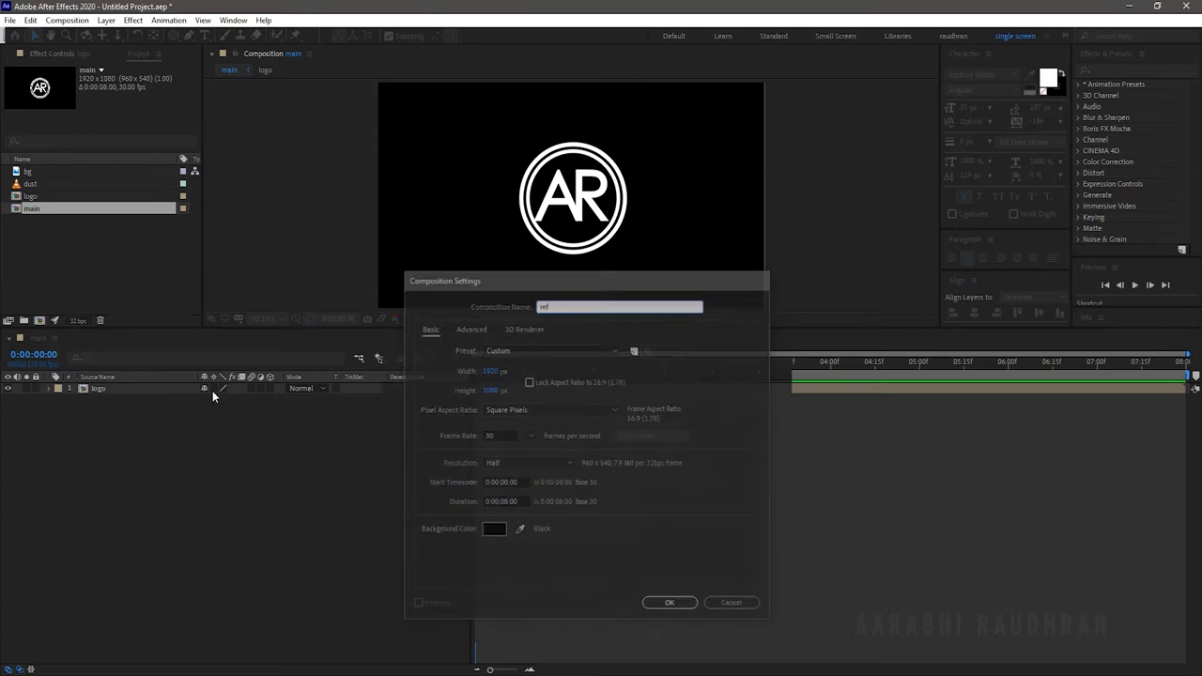
{"action": "key", "text": "Return"}
Add a black 1920 x 1080 solid named noise to the ref composition.
{"action": "right_click", "coordinate": [203, 436]}
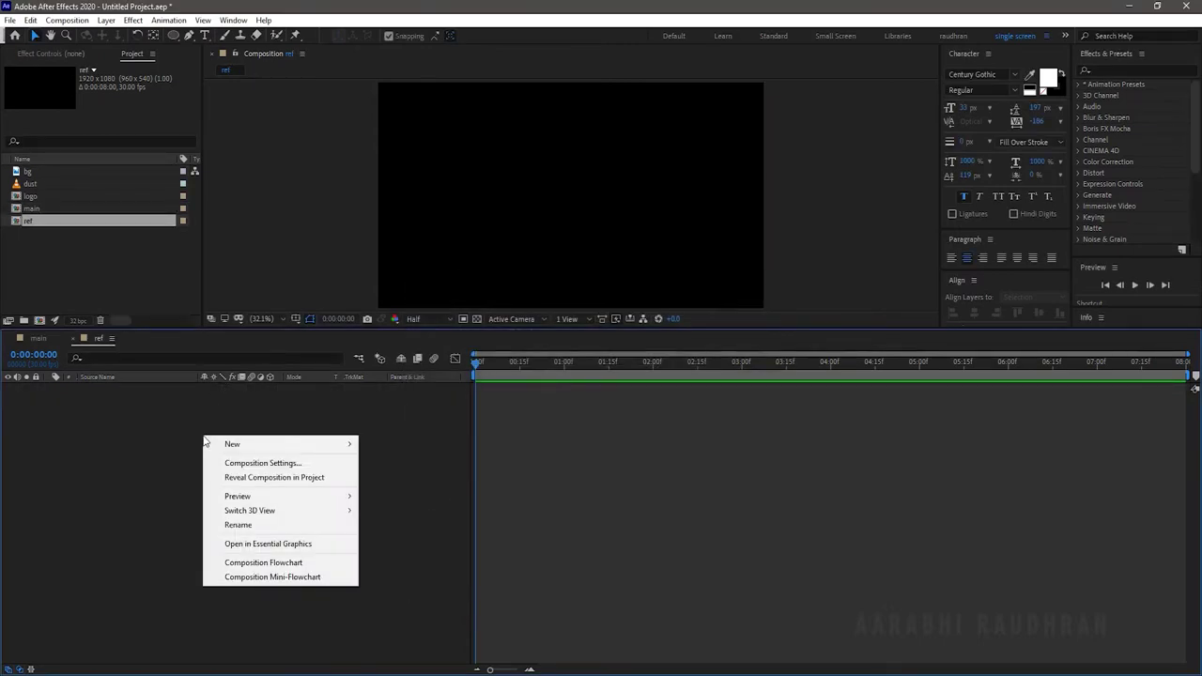
{"action": "mouse_move", "coordinate": [228, 447]}
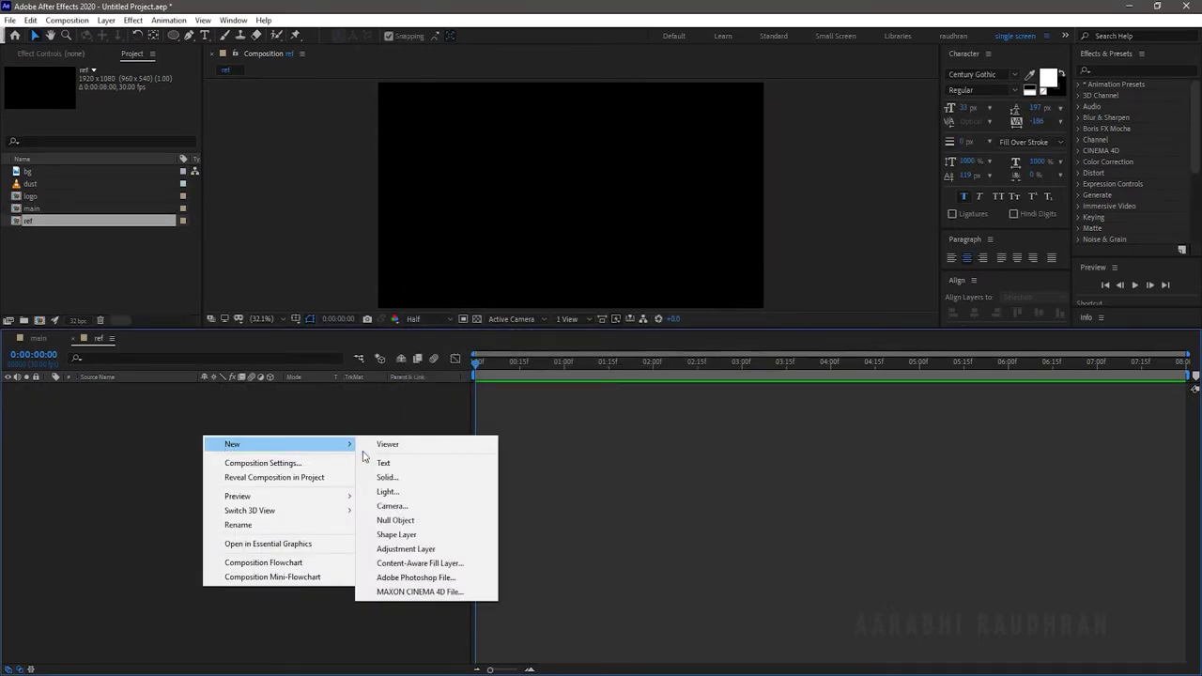
{"action": "left_click", "coordinate": [394, 478]}
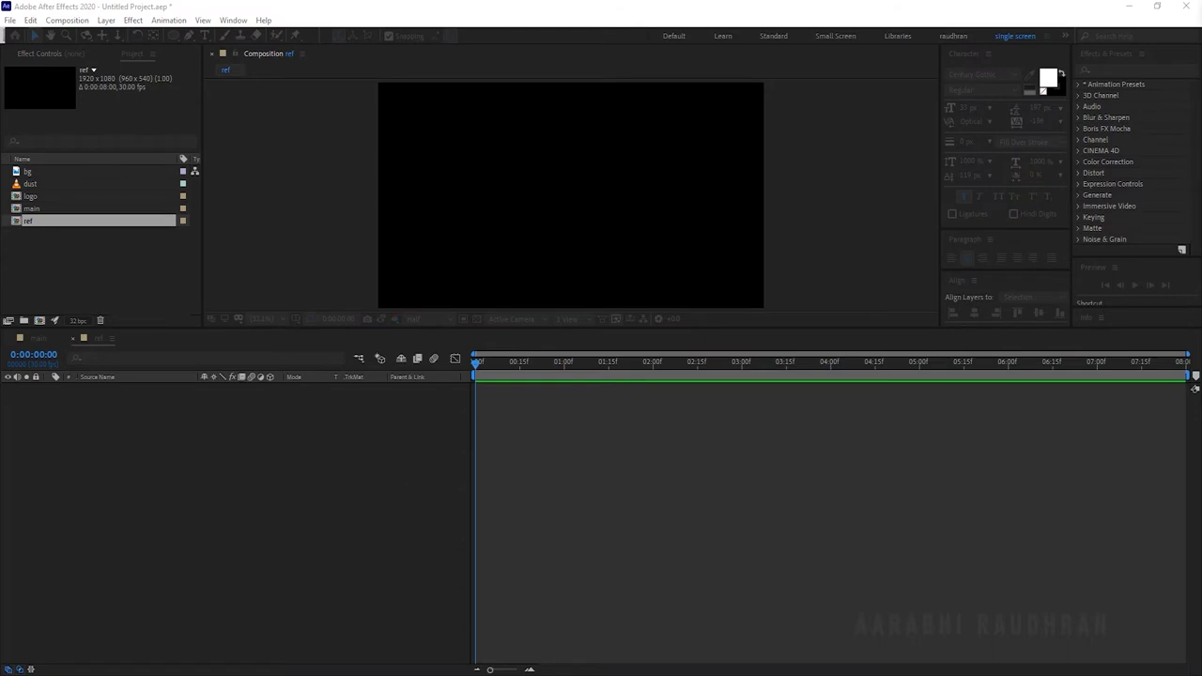
{"action": "type", "text": "noise"}
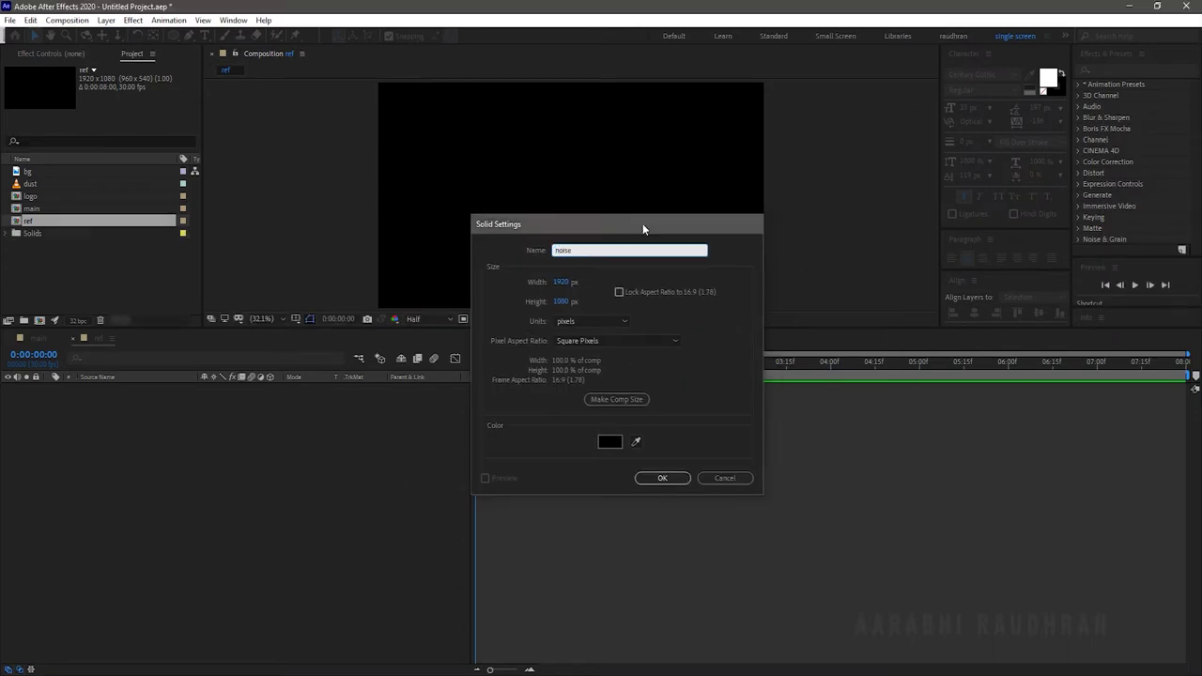
{"action": "key", "text": "Return"}
Find the Fractal Noise effect and apply it to the noise layer.
{"action": "left_click", "coordinate": [1144, 68]}
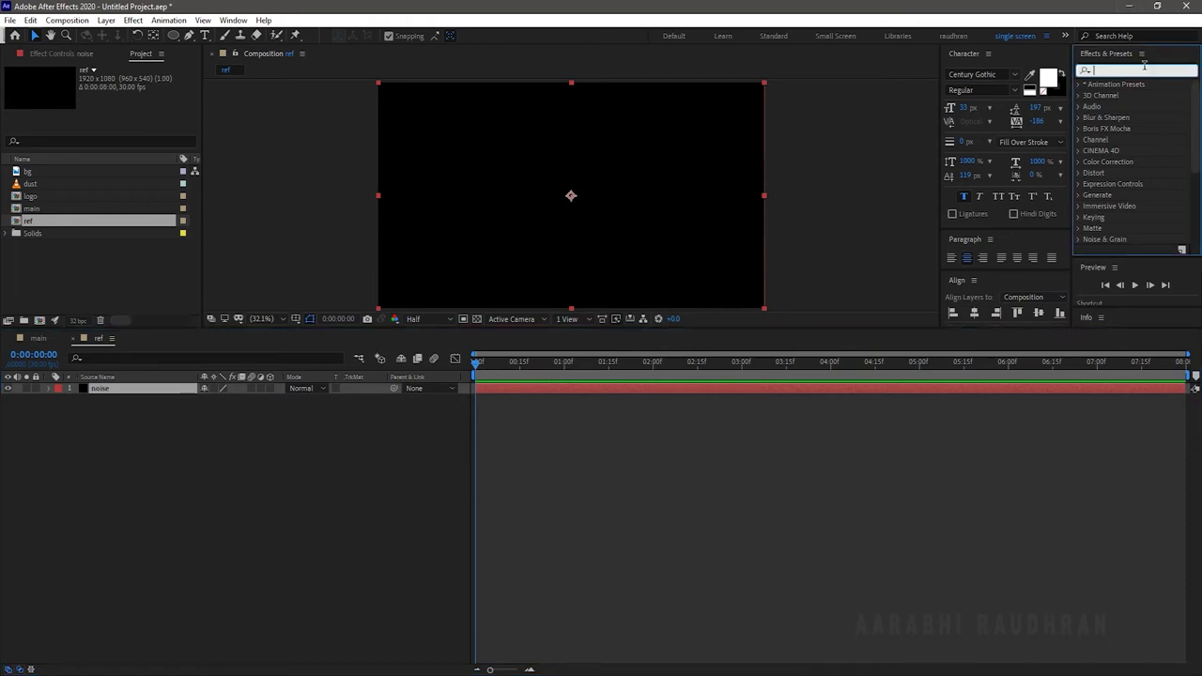
{"action": "type", "text": "frac"}
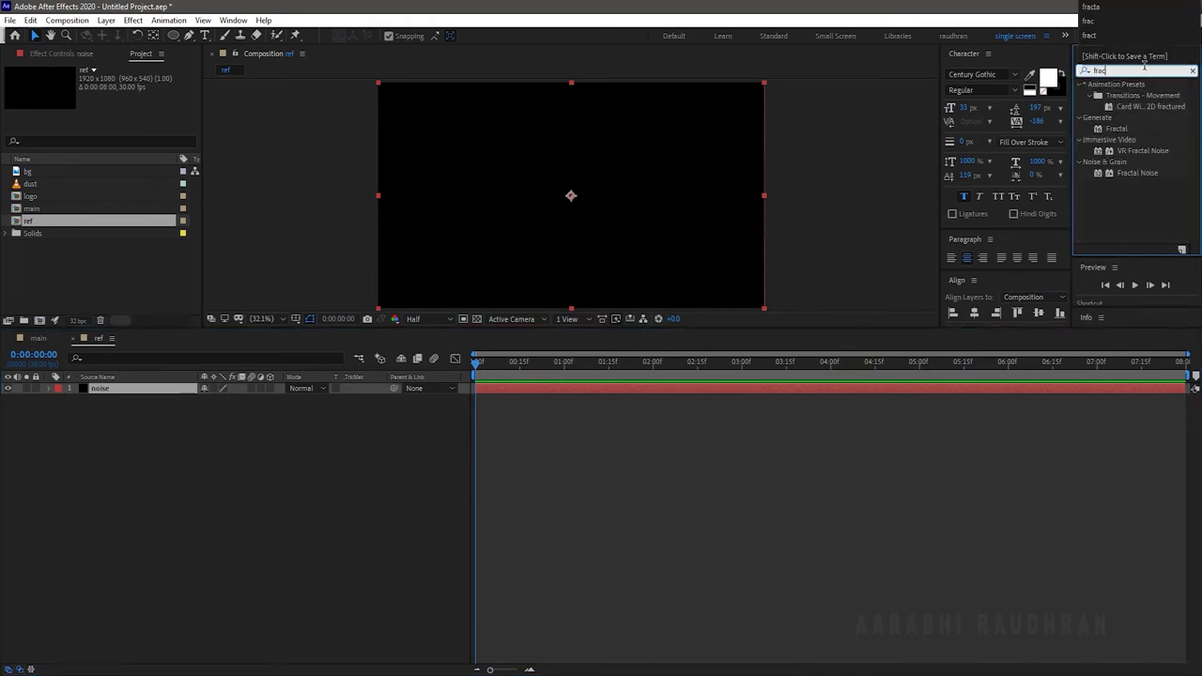
{"action": "left_click_drag", "start_coordinate": [1138, 173], "coordinate": [147, 389]}
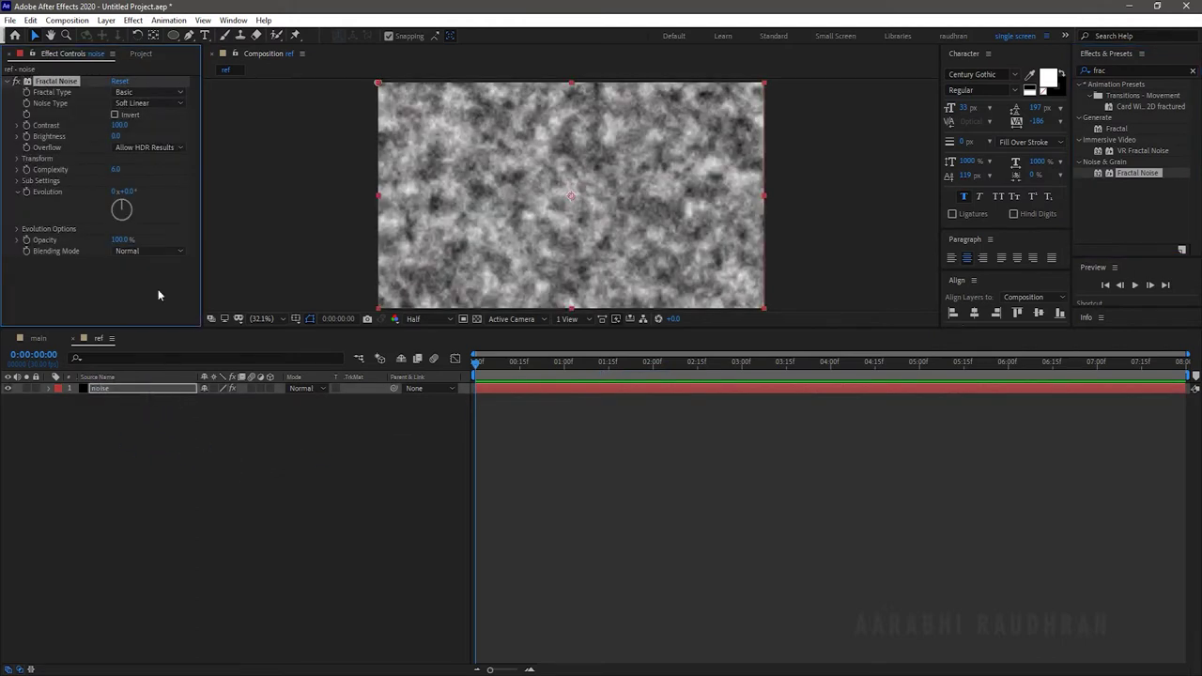
Set the Fractal Noise type to Turbulent Smooth, with contrast 117 and brightness 12.
{"action": "left_click", "coordinate": [153, 93]}
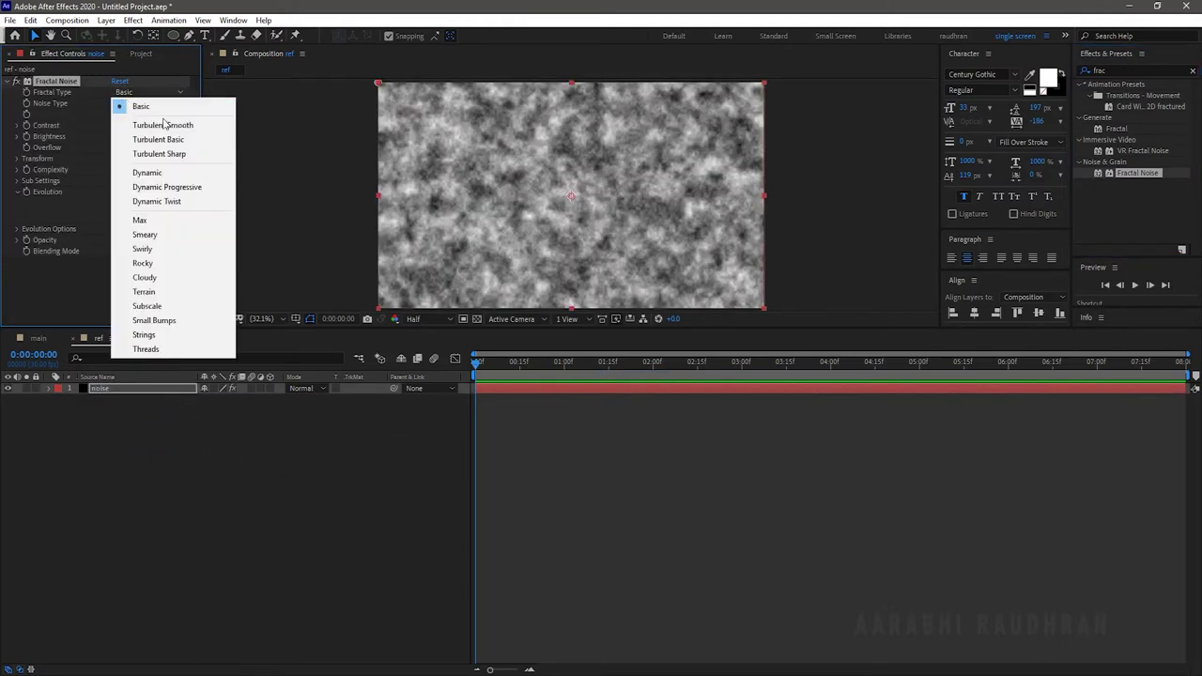
{"action": "left_click", "coordinate": [167, 124]}
{"action": "left_click", "coordinate": [122, 126]}
{"action": "type", "text": "117"}
{"action": "key", "text": "Return"}
{"action": "left_click", "coordinate": [118, 136]}
{"action": "type", "text": "12"}
{"action": "key", "text": "Return"}
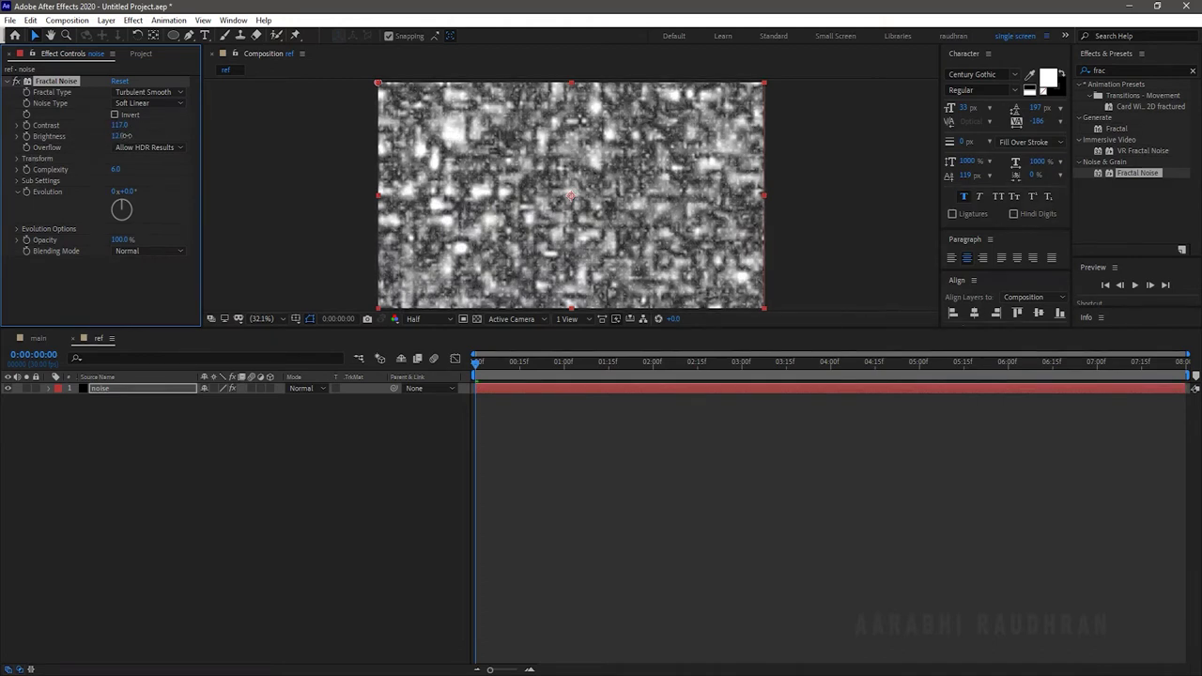
Turn off uniform scaling for the fractal noise and set scale height to 10000 and scale width to 120.
{"action": "left_click", "coordinate": [16, 159]}
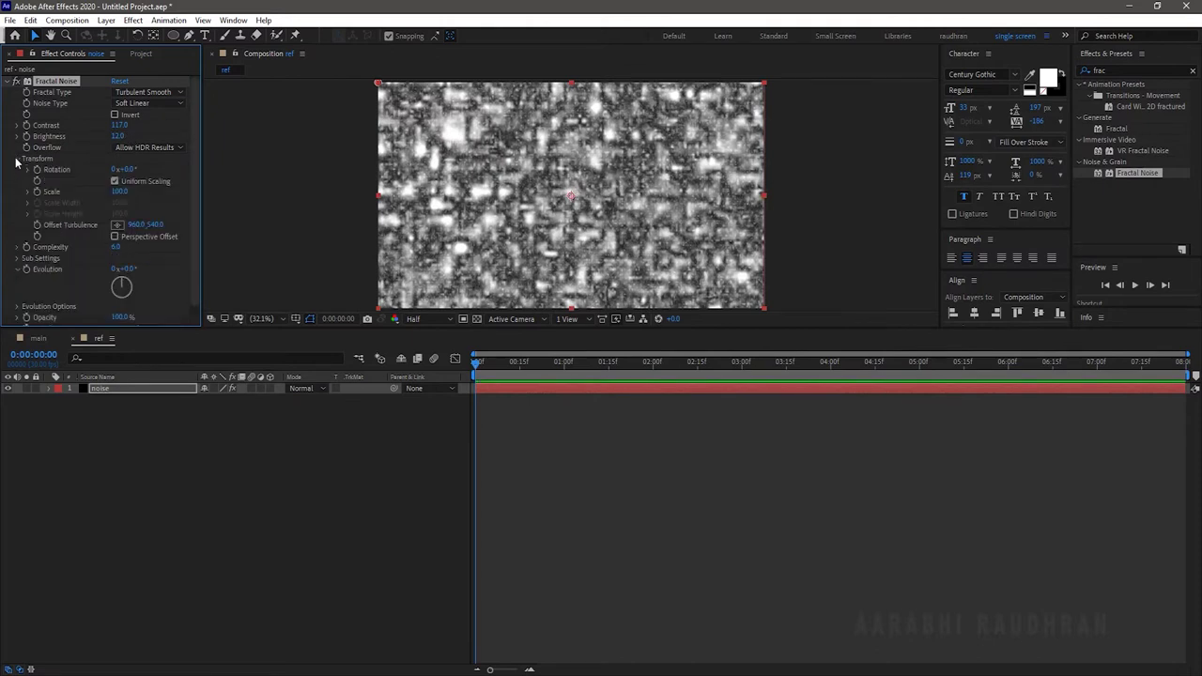
{"action": "left_click", "coordinate": [114, 181]}
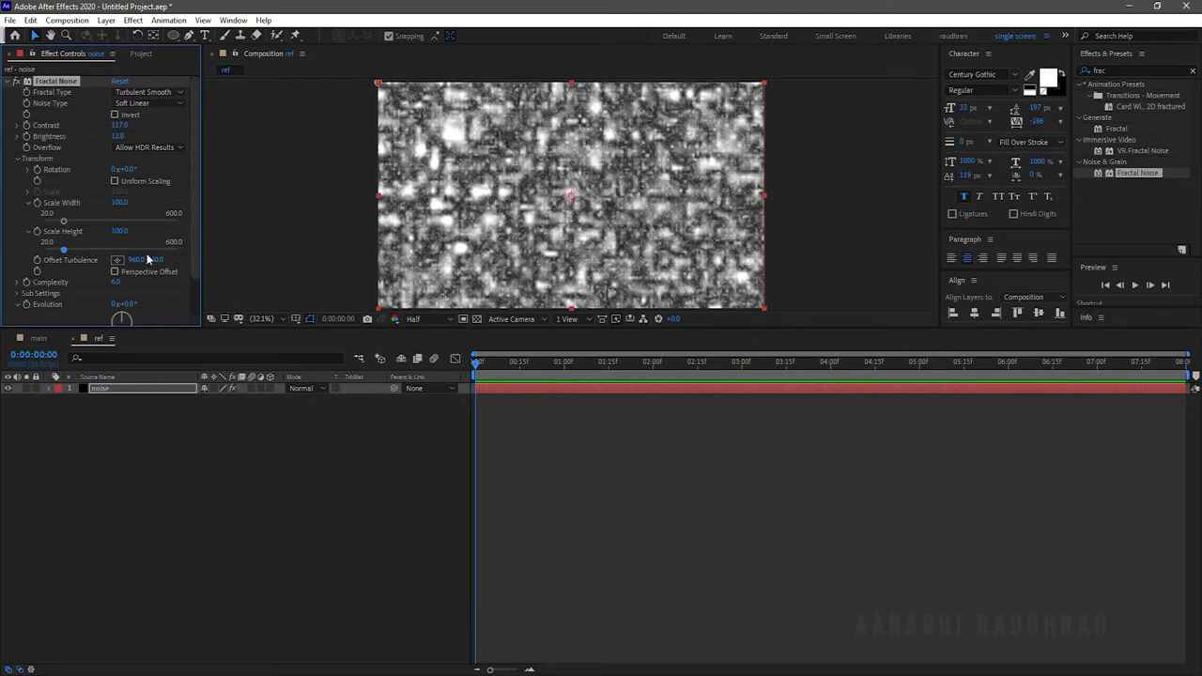
{"action": "left_click", "coordinate": [121, 231]}
{"action": "type", "text": "10000"}
{"action": "key", "text": "Return"}
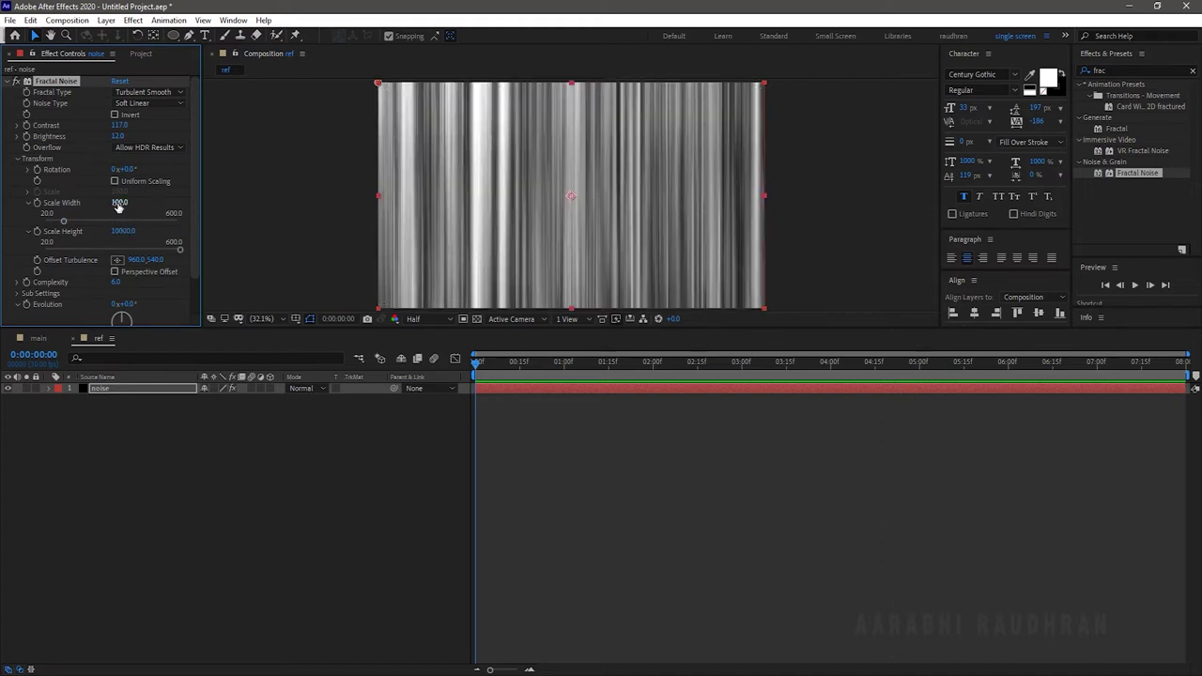
{"action": "left_click_drag", "start_coordinate": [118, 206], "coordinate": [132, 204]}
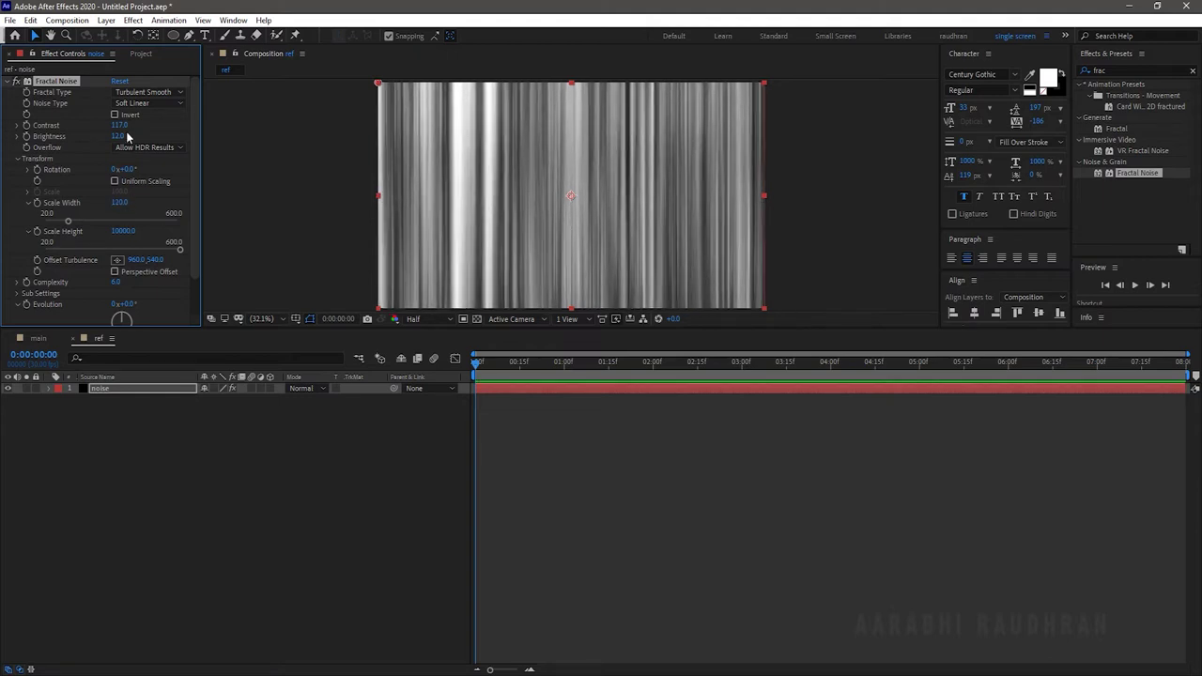
Lower the fractal noise's brightness to 3 and contrast to 99, and set its complexity to 2.
{"action": "left_click_drag", "start_coordinate": [119, 134], "coordinate": [113, 134]}
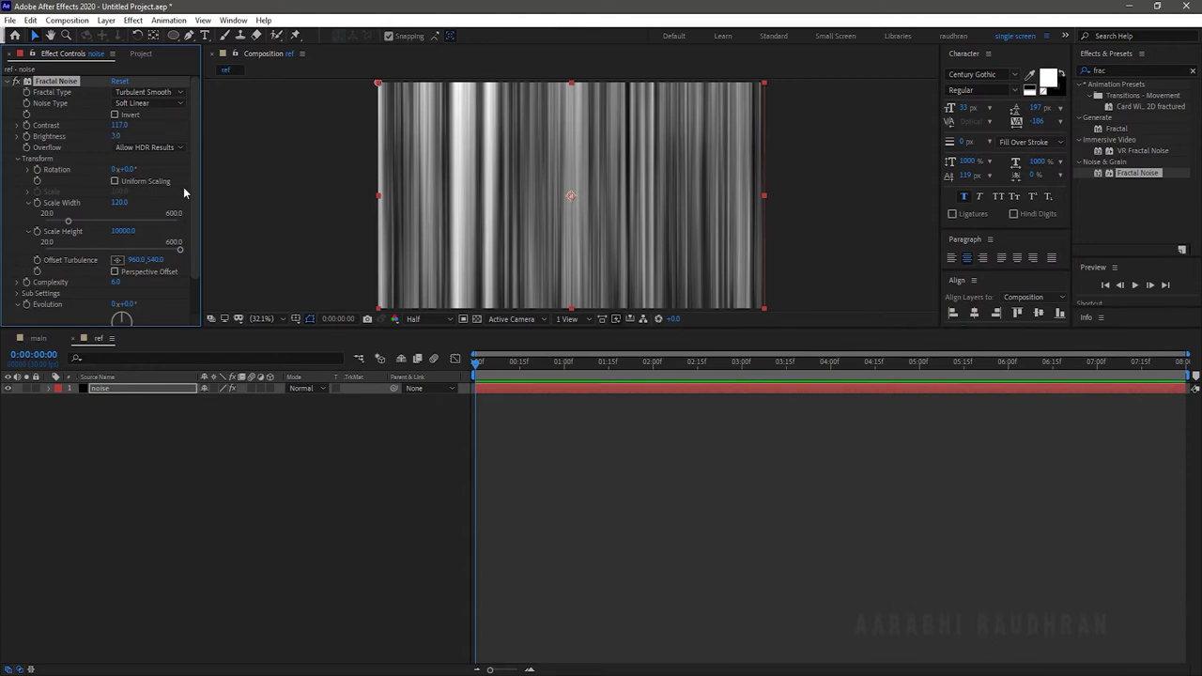
{"action": "mouse_move", "coordinate": [120, 125]}
{"action": "left_mouse_down"}
{"action": "mouse_move", "coordinate": [157, 126]}
{"action": "mouse_move", "coordinate": [125, 143]}
{"action": "left_mouse_up"}
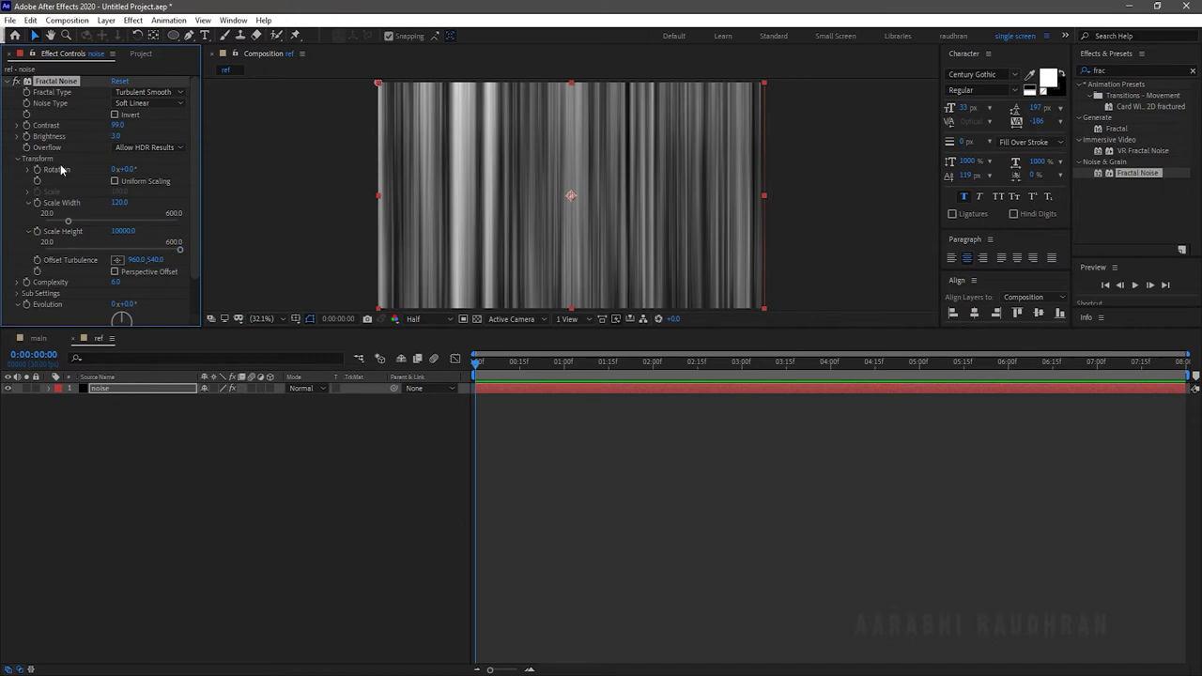
{"action": "left_click", "coordinate": [116, 282]}
{"action": "type", "text": "2"}
{"action": "key", "text": "Return"}
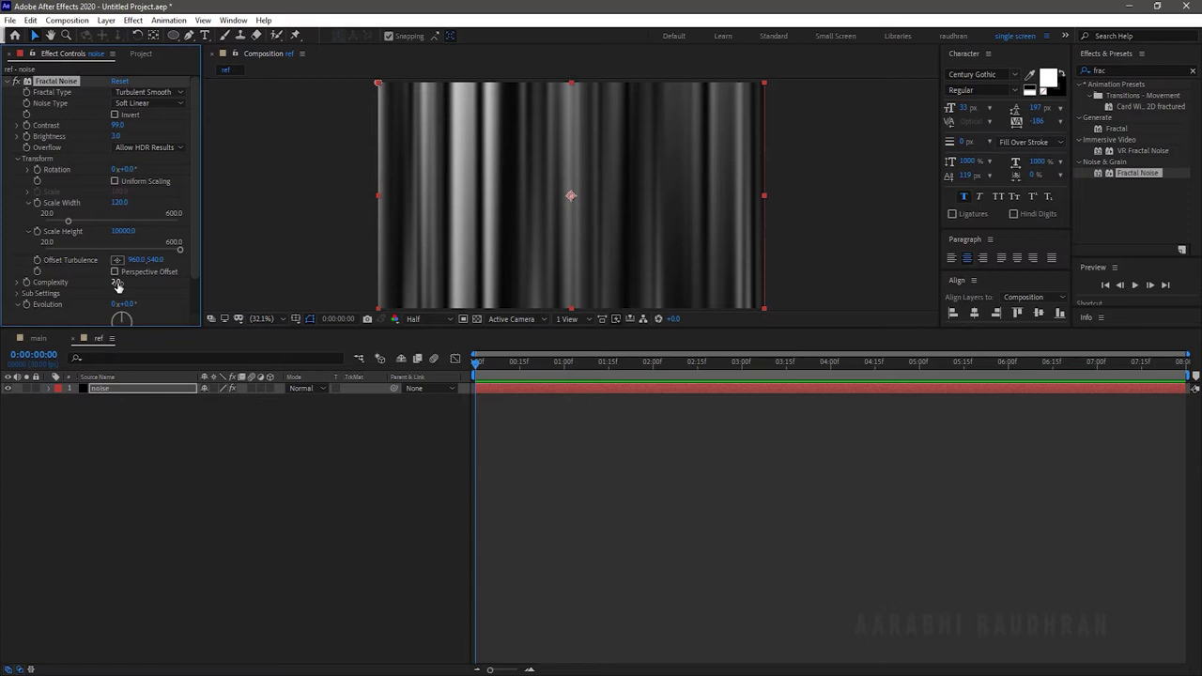
Raise the fractal noise's contrast to 130 and brightness to 5, and turn its evolution to 44°.
{"action": "mouse_move", "coordinate": [120, 125]}
{"action": "left_mouse_down"}
{"action": "mouse_move", "coordinate": [138, 126]}
{"action": "mouse_move", "coordinate": [121, 138]}
{"action": "left_mouse_up"}
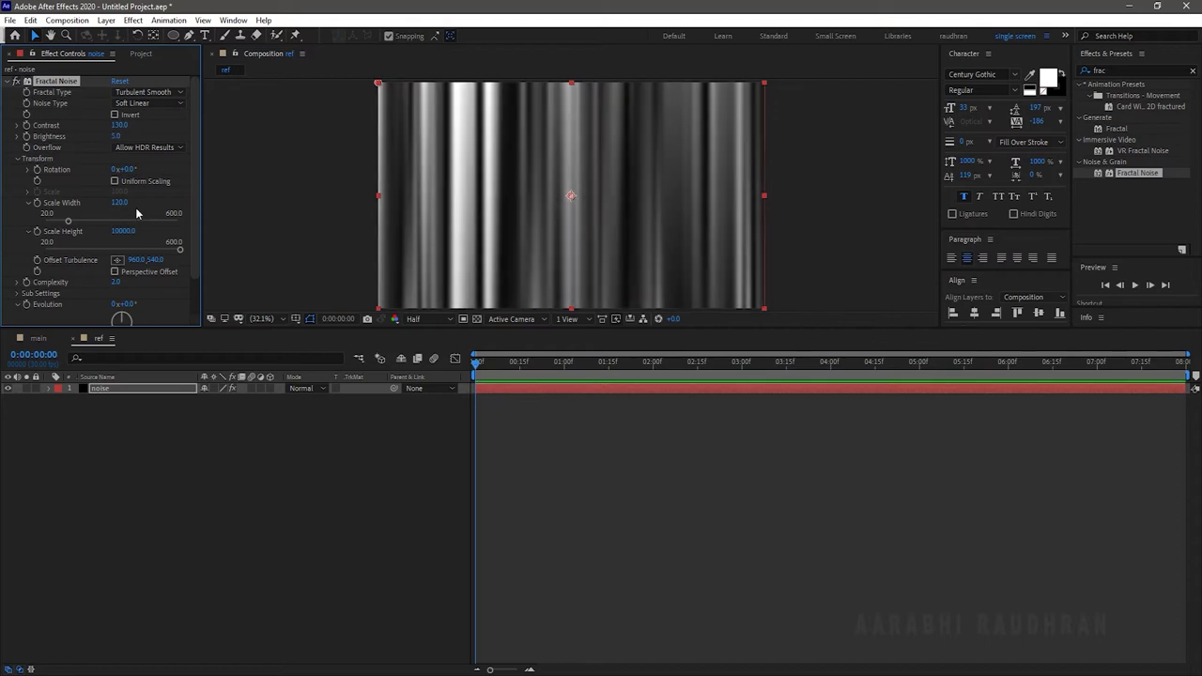
{"action": "scroll", "coordinate": [137, 214], "scroll_direction": "down", "scroll_amount": 1}
{"action": "mouse_move", "coordinate": [119, 274]}
{"action": "left_mouse_down"}
{"action": "mouse_move", "coordinate": [123, 291]}
{"action": "mouse_move", "coordinate": [122, 278]}
{"action": "left_mouse_up"}
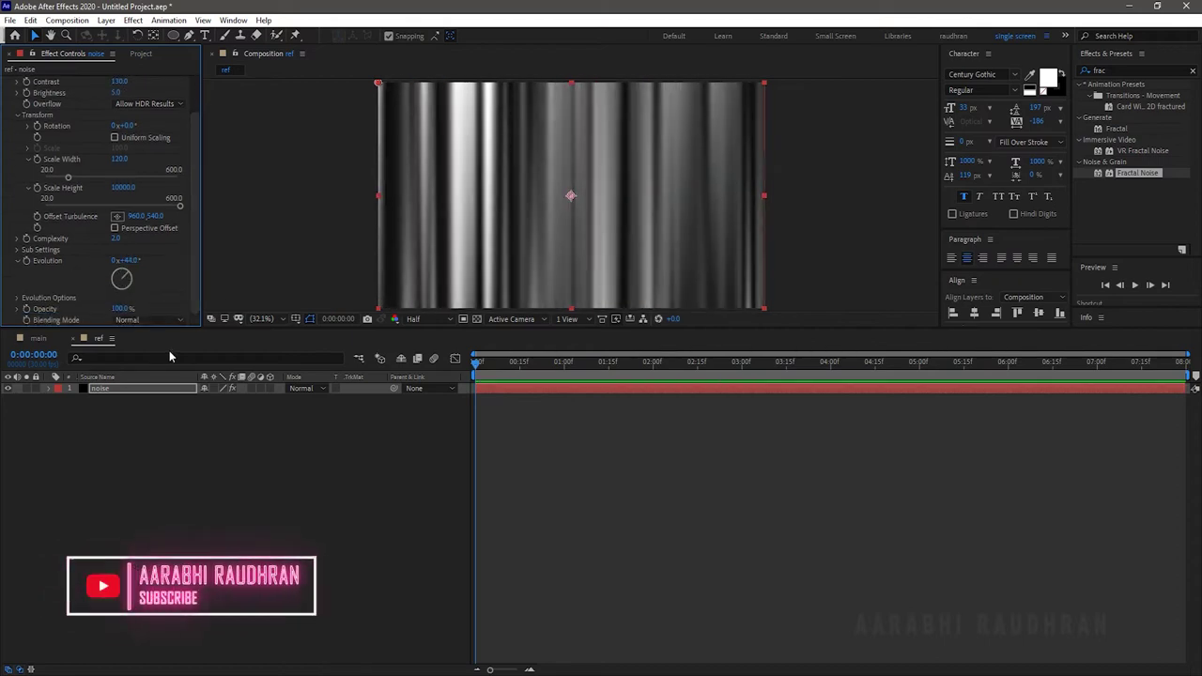
{"action": "left_click", "coordinate": [535, 396]}
{"action": "left_click", "coordinate": [17, 115]}
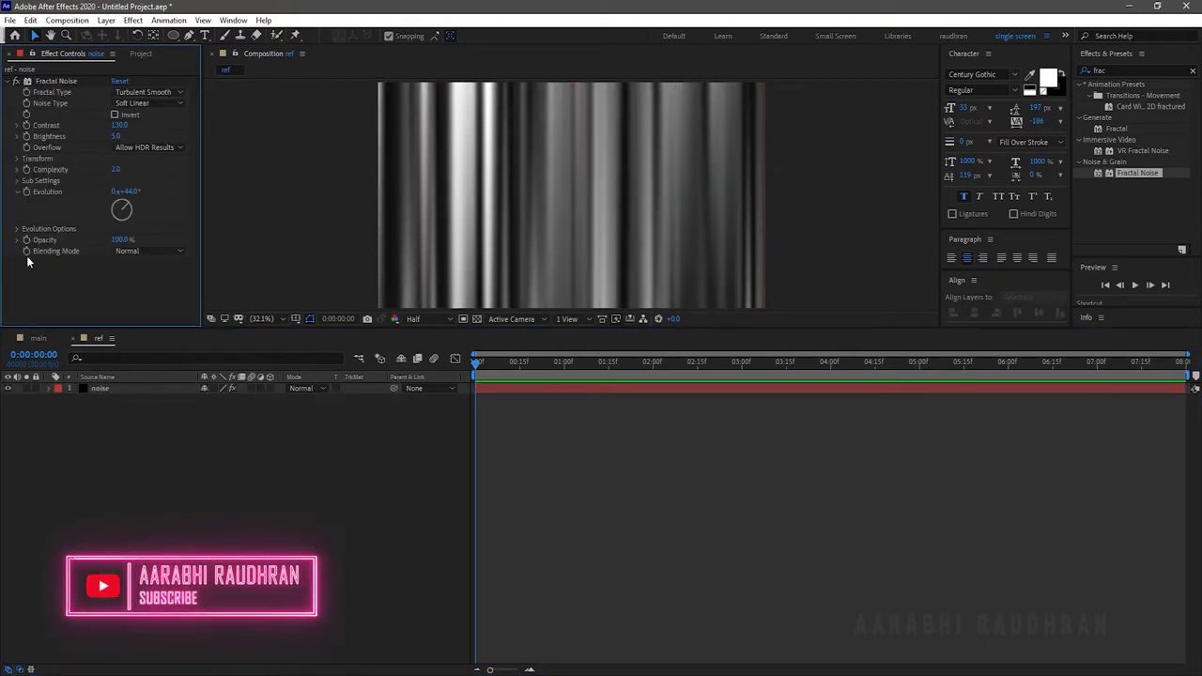
Keyframe Offset Turbulence at the start of the composition and set its X value to 540 at the last frame, 0:00:07:29.
{"action": "left_click", "coordinate": [16, 159]}
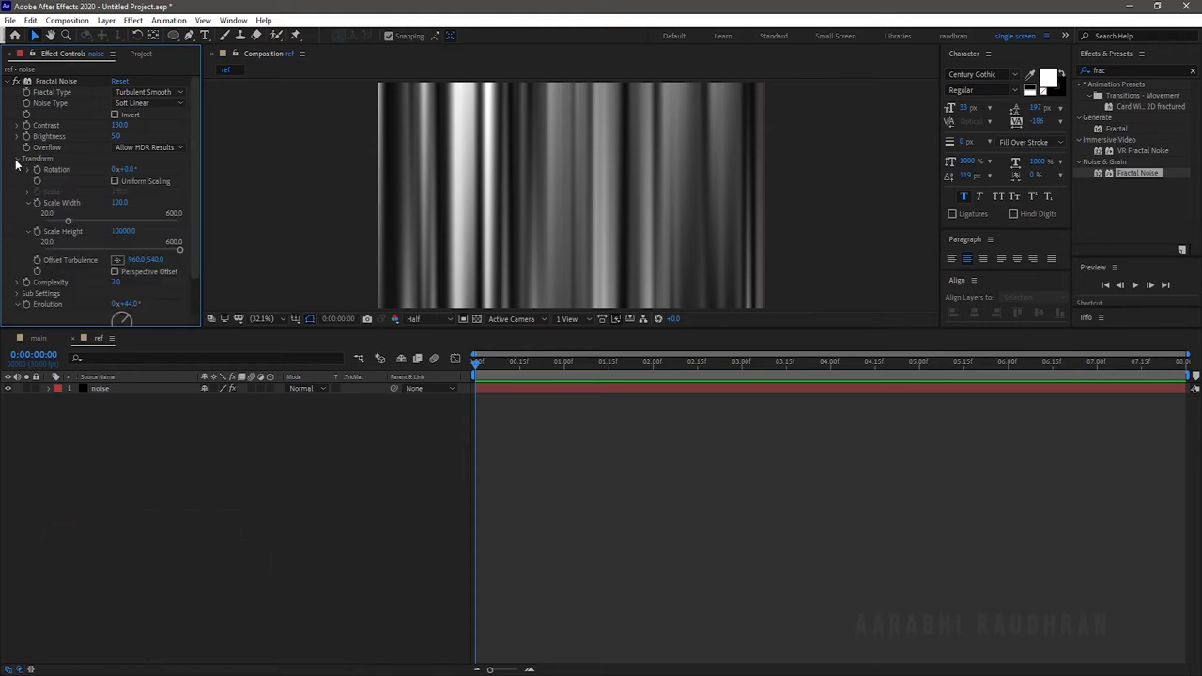
{"action": "left_click", "coordinate": [38, 266]}
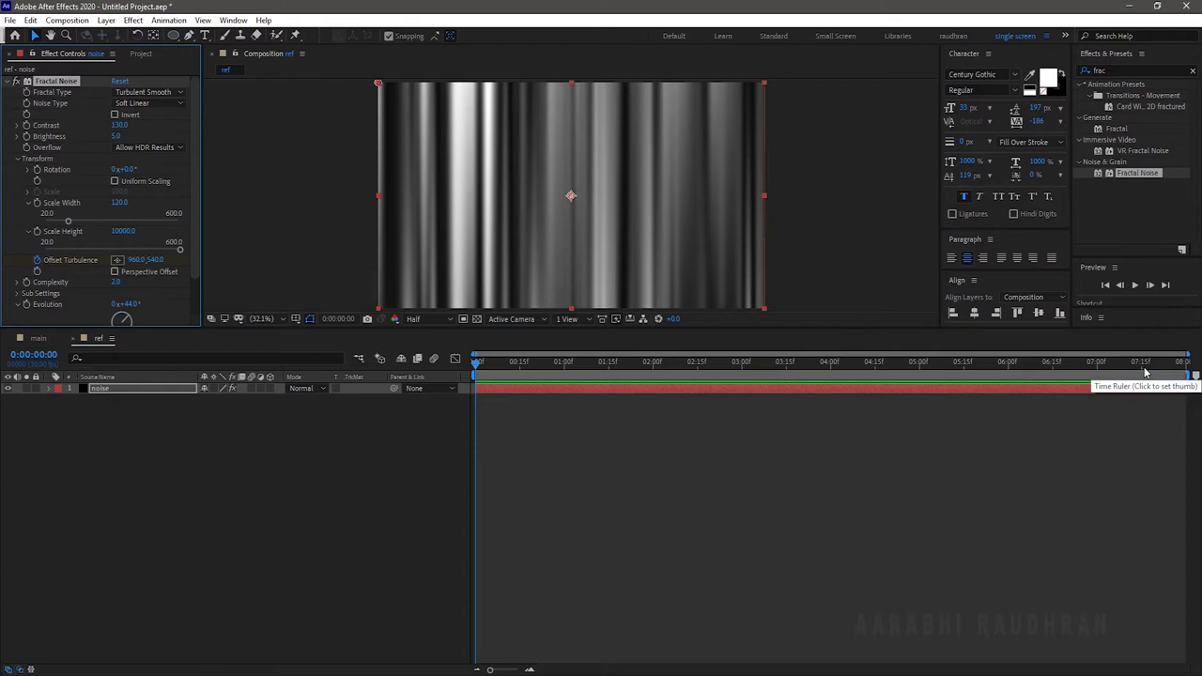
{"action": "left_click", "coordinate": [1101, 364]}
{"action": "key", "text": "End"}
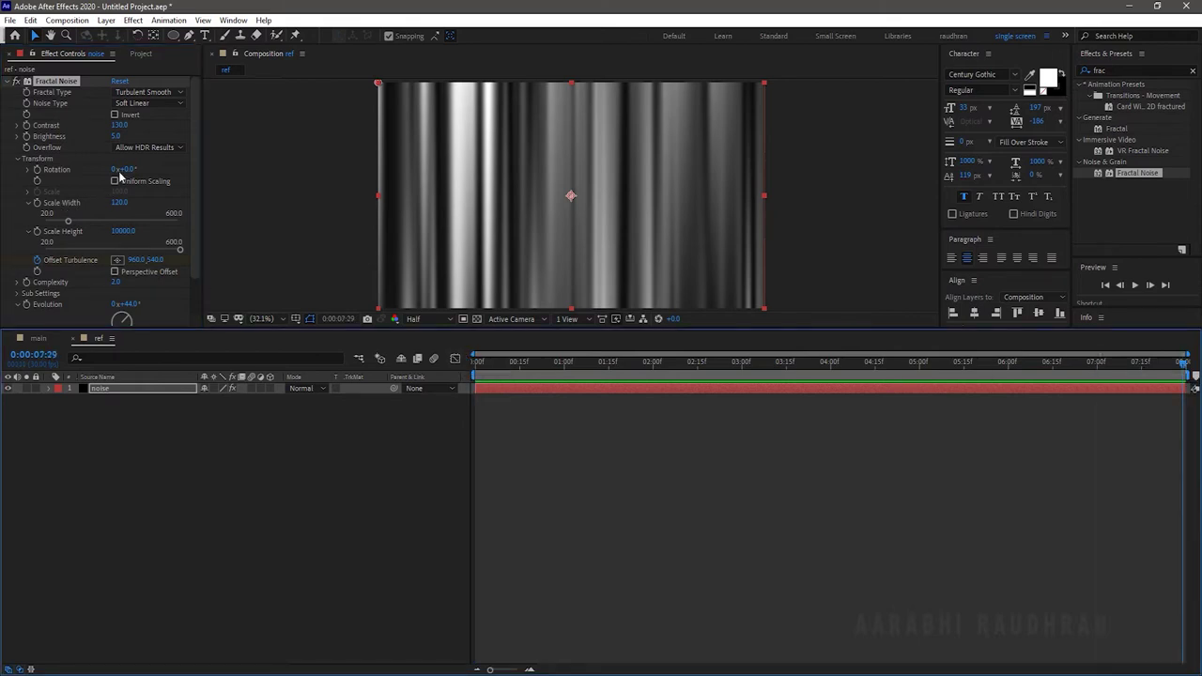
{"action": "left_click_drag", "start_coordinate": [133, 260], "coordinate": [3, 277]}
{"action": "left_click", "coordinate": [138, 260]}
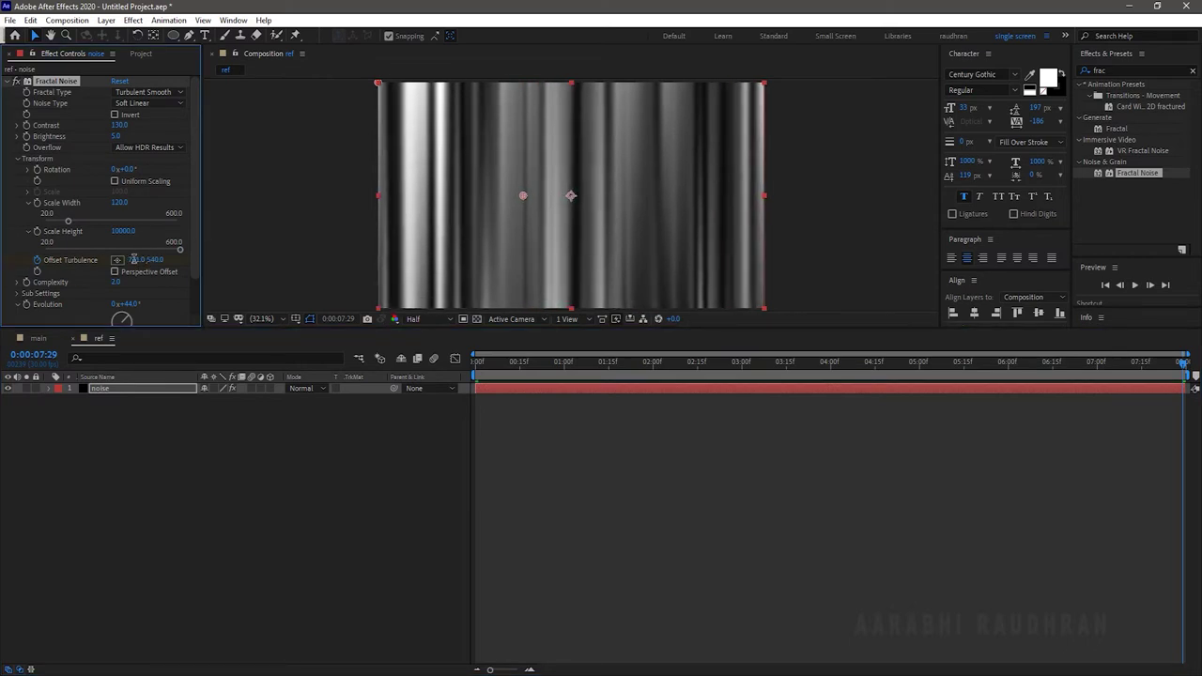
{"action": "type", "text": "540"}
{"action": "key", "text": "Return"}
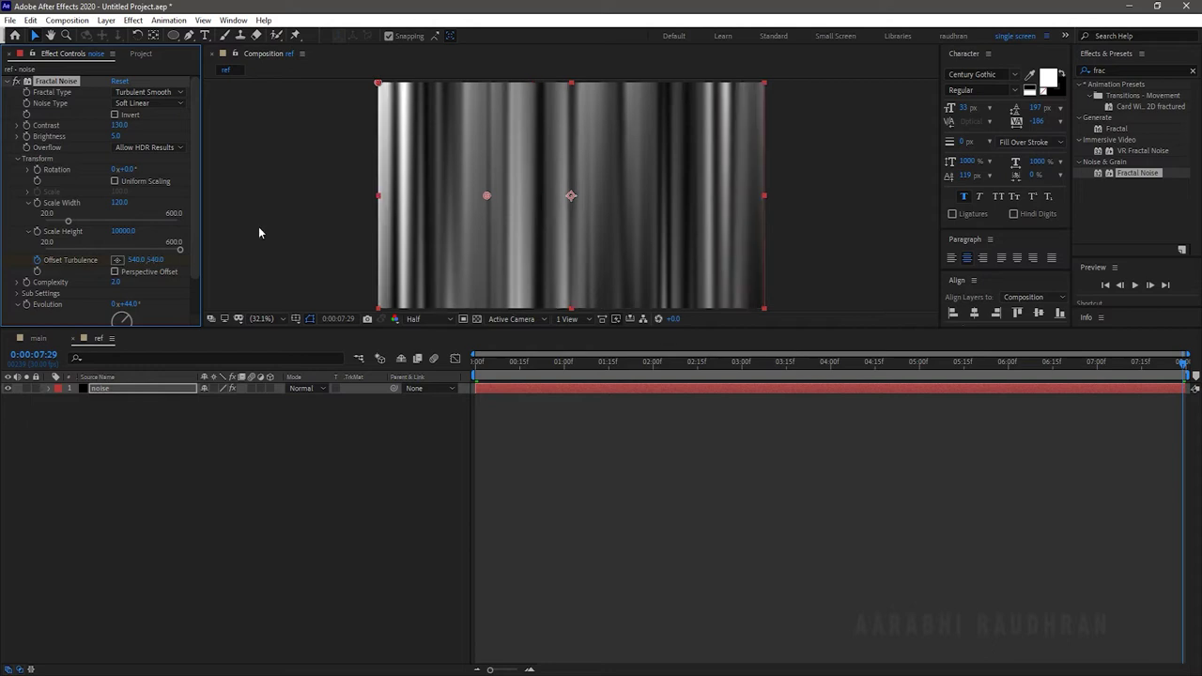
Change the fractal noise's evolution to -94° for a different streak pattern.
{"action": "left_click", "coordinate": [421, 538]}
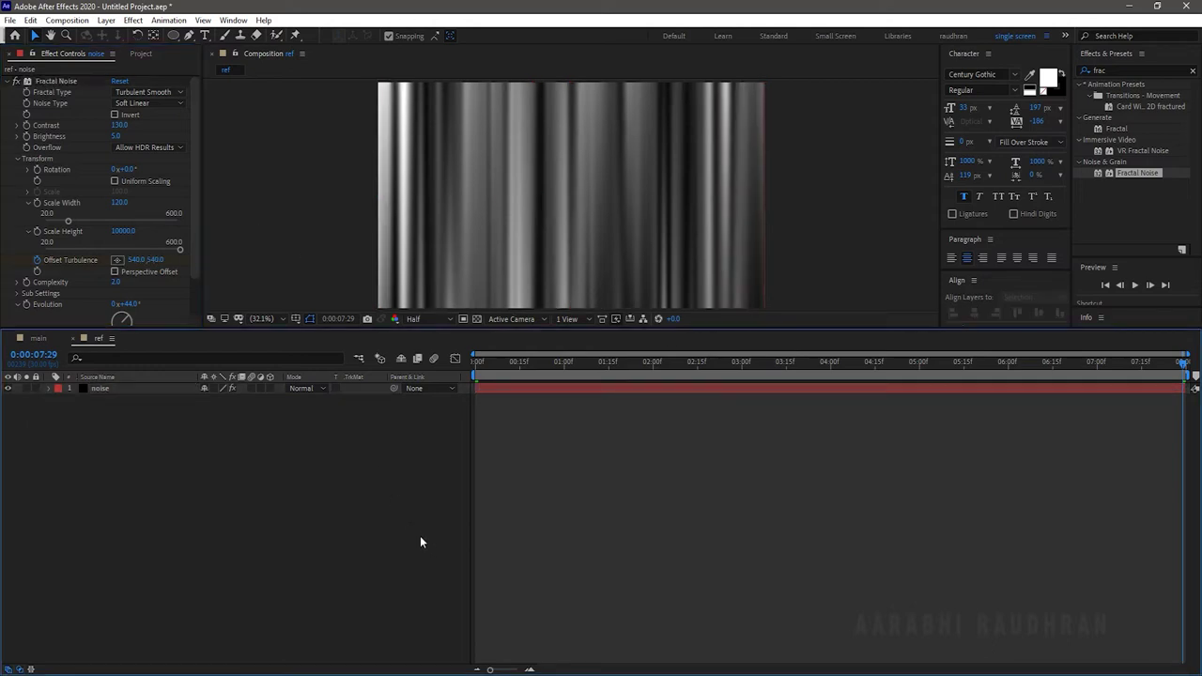
{"action": "left_click_drag", "start_coordinate": [129, 320], "coordinate": [57, 343]}
{"action": "left_click", "coordinate": [358, 491]}
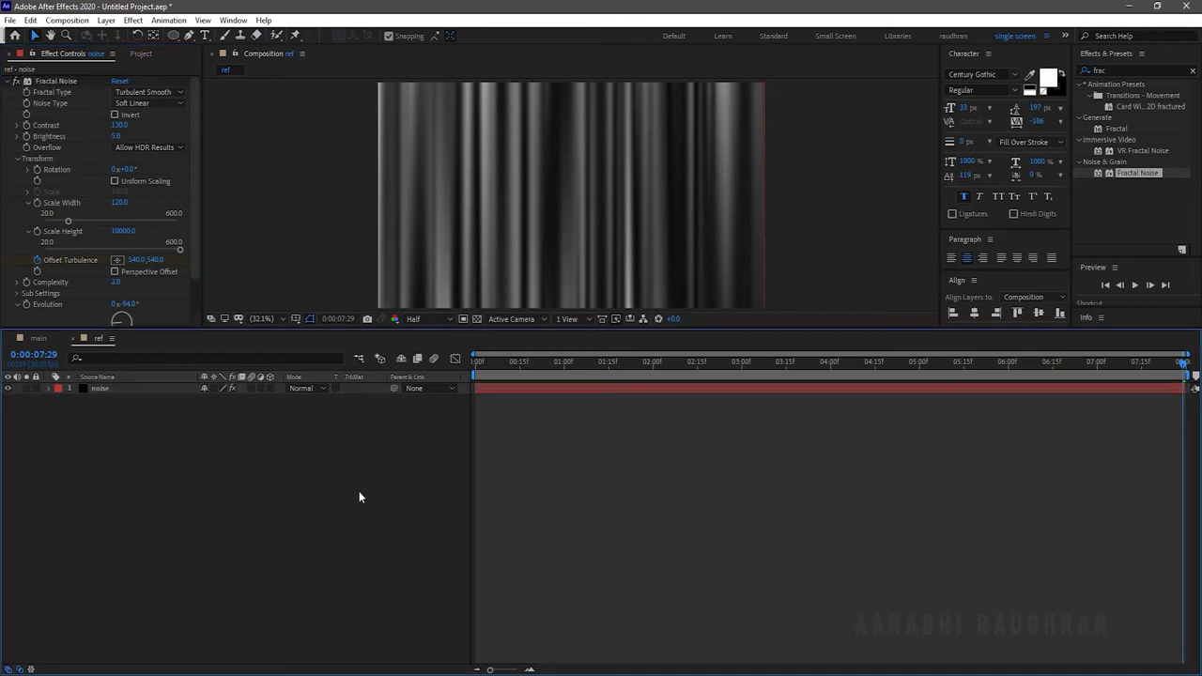
Apply the Turbulent Displace effect to the noise layer.
{"action": "left_click", "coordinate": [125, 388]}
{"action": "left_click", "coordinate": [1111, 69]}
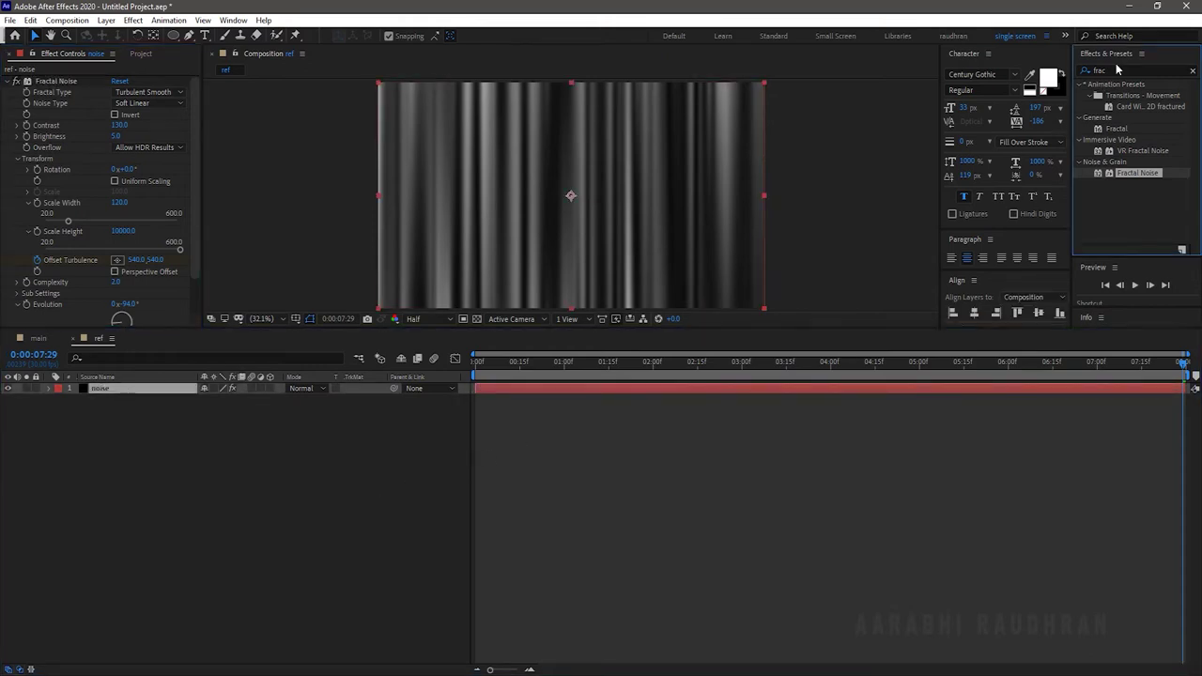
{"action": "left_click", "coordinate": [1111, 70]}
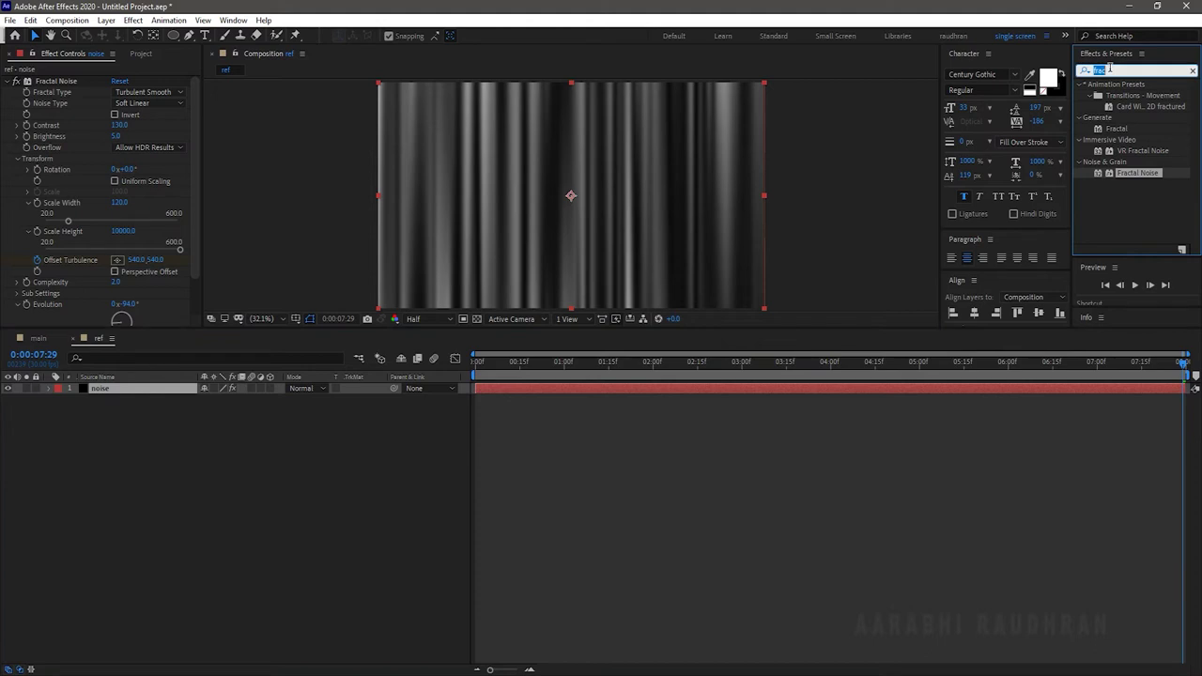
{"action": "type", "text": "tu"}
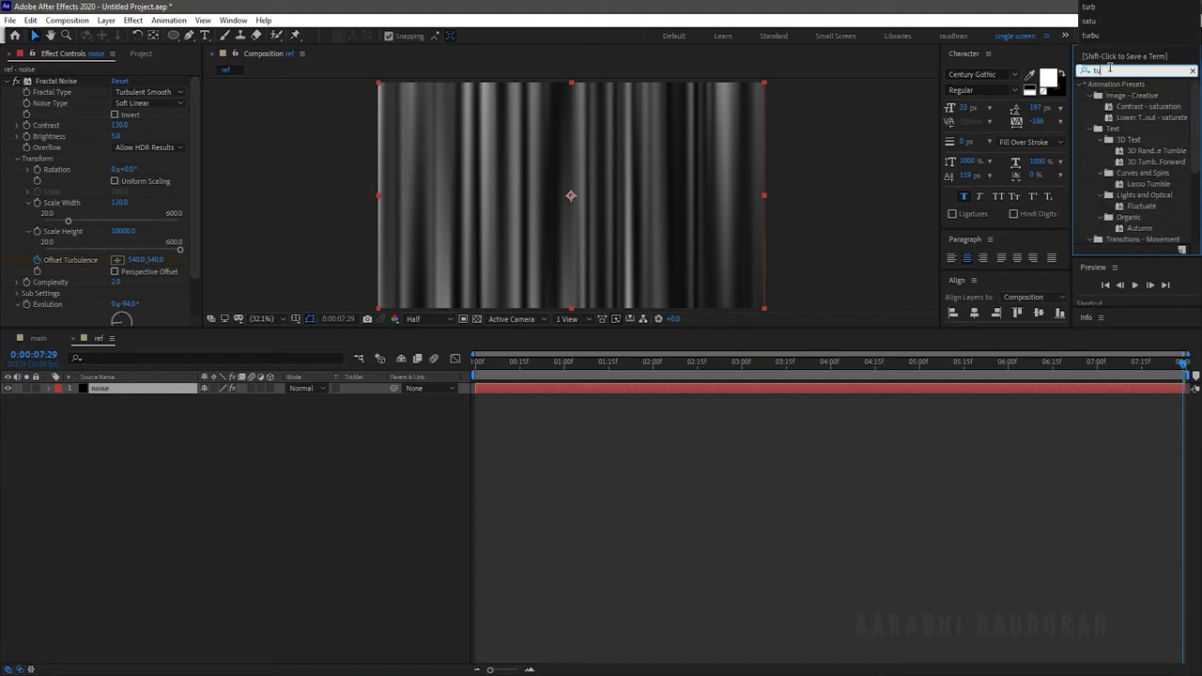
{"action": "type", "text": "rb"}
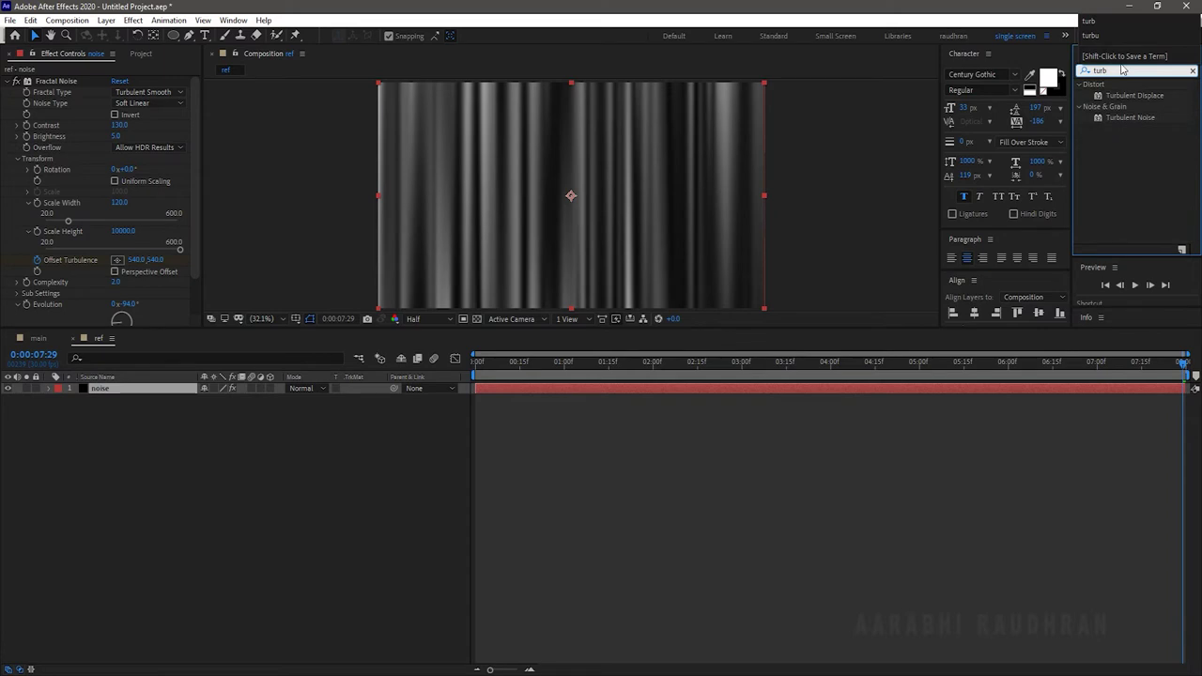
{"action": "left_click_drag", "start_coordinate": [1140, 100], "coordinate": [127, 385]}
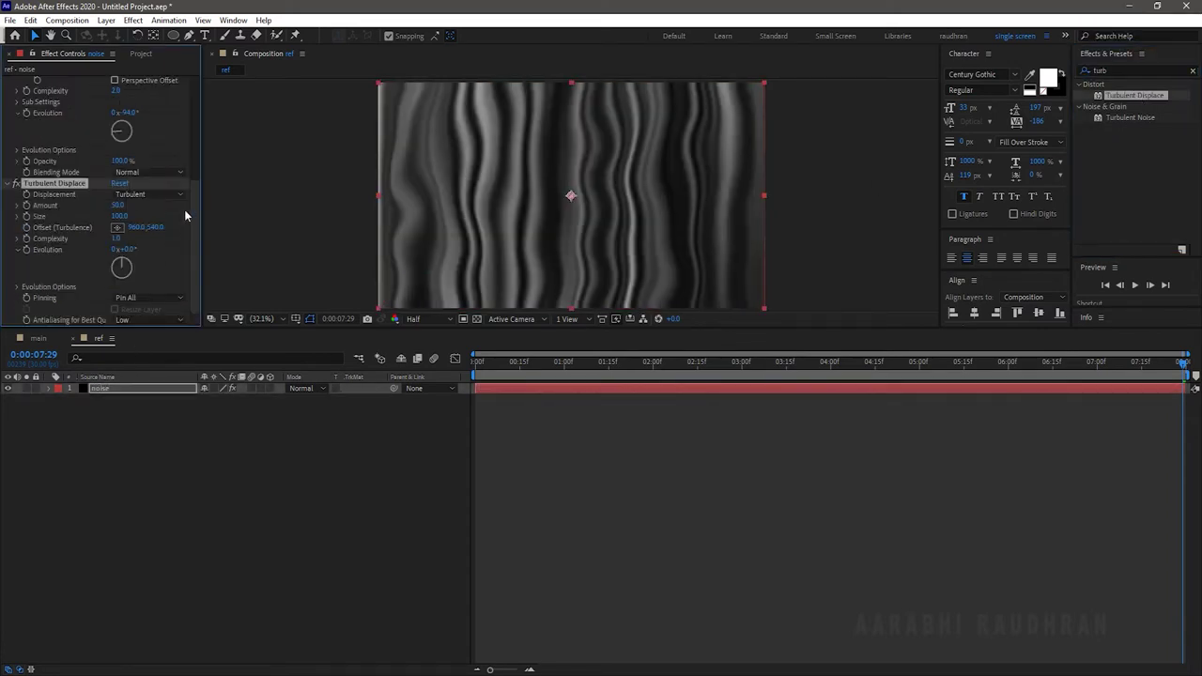
Set Turbulent Displace's amount and size to 127 and its complexity to 1.1.
{"action": "left_click_drag", "start_coordinate": [195, 216], "coordinate": [197, 200]}
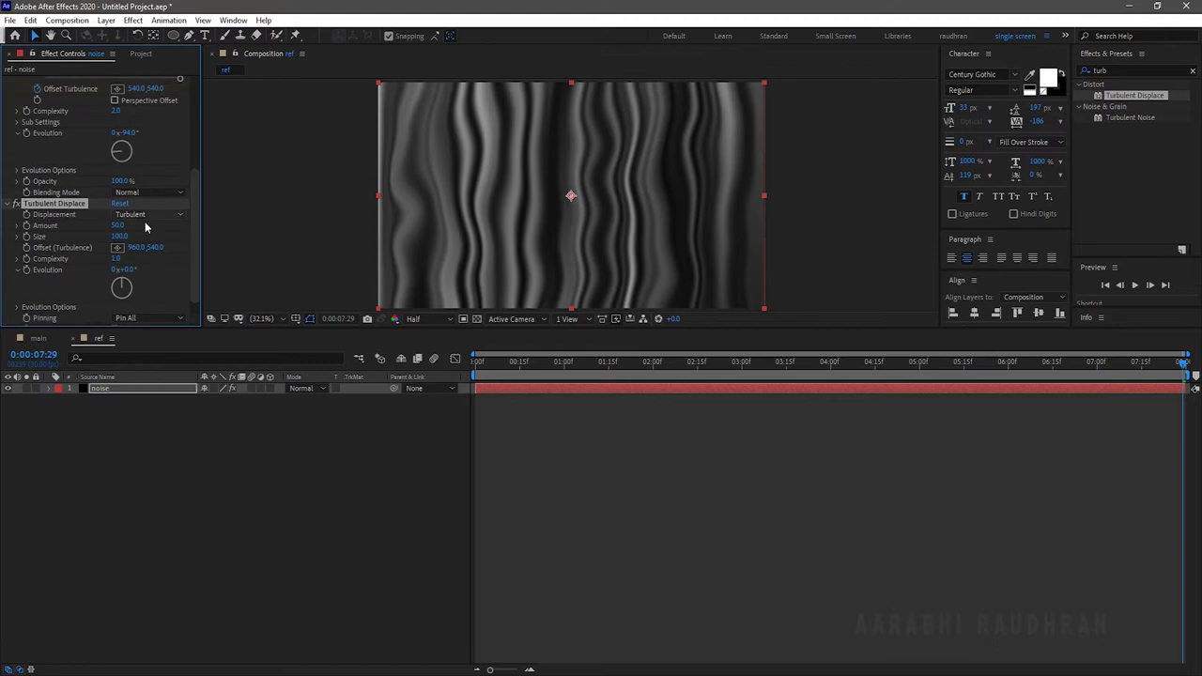
{"action": "left_click_drag", "start_coordinate": [120, 223], "coordinate": [187, 233]}
{"action": "scroll", "coordinate": [192, 208], "scroll_direction": "down", "scroll_amount": 1}
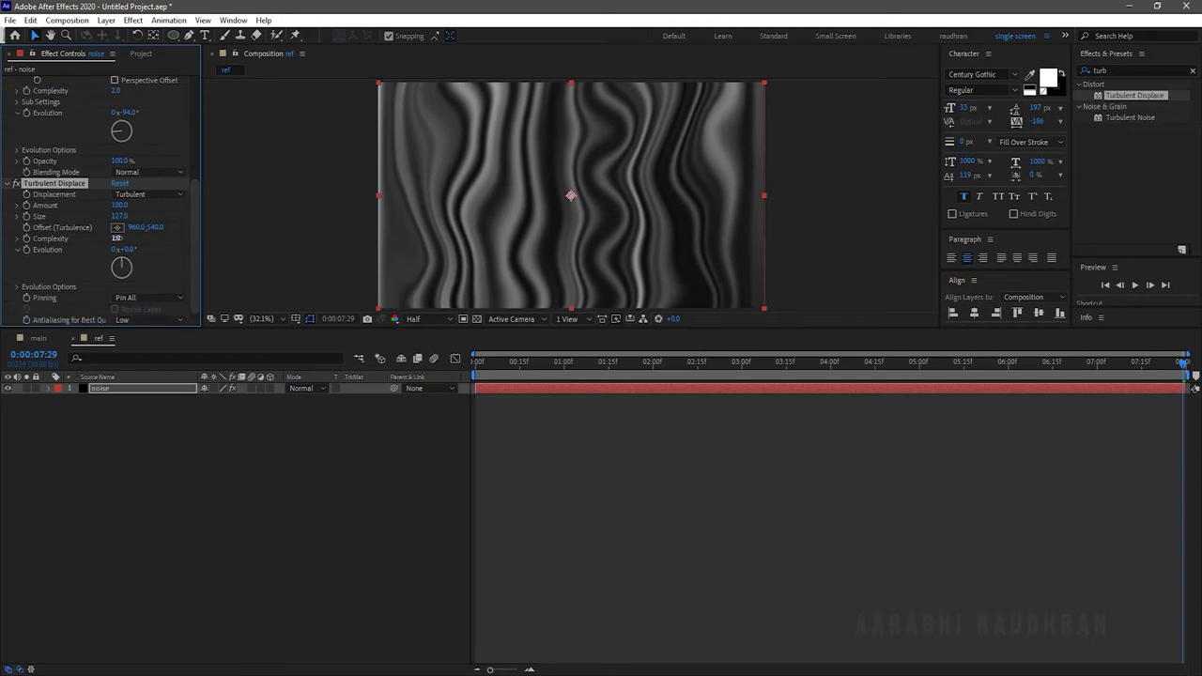
{"action": "left_click_drag", "start_coordinate": [120, 238], "coordinate": [35, 228]}
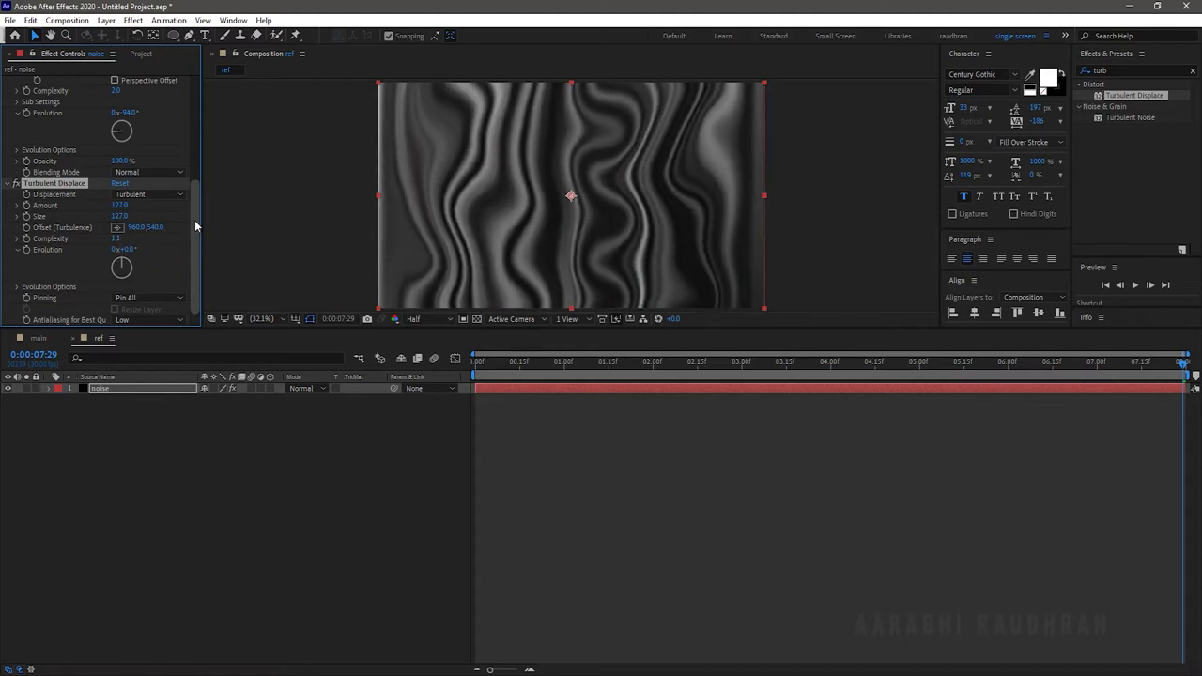
Raise the noise layer's Fractal Noise contrast to 193 and brightness to 12.
{"action": "left_click_drag", "start_coordinate": [197, 226], "coordinate": [196, 103]}
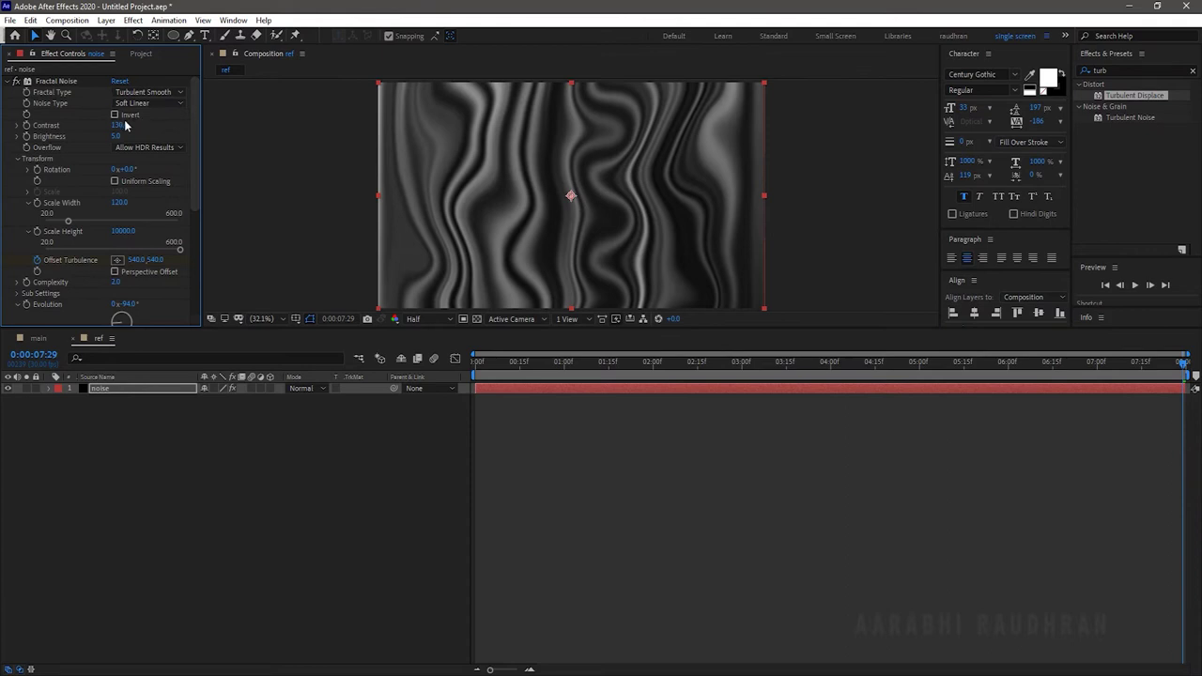
{"action": "left_click_drag", "start_coordinate": [120, 136], "coordinate": [151, 123]}
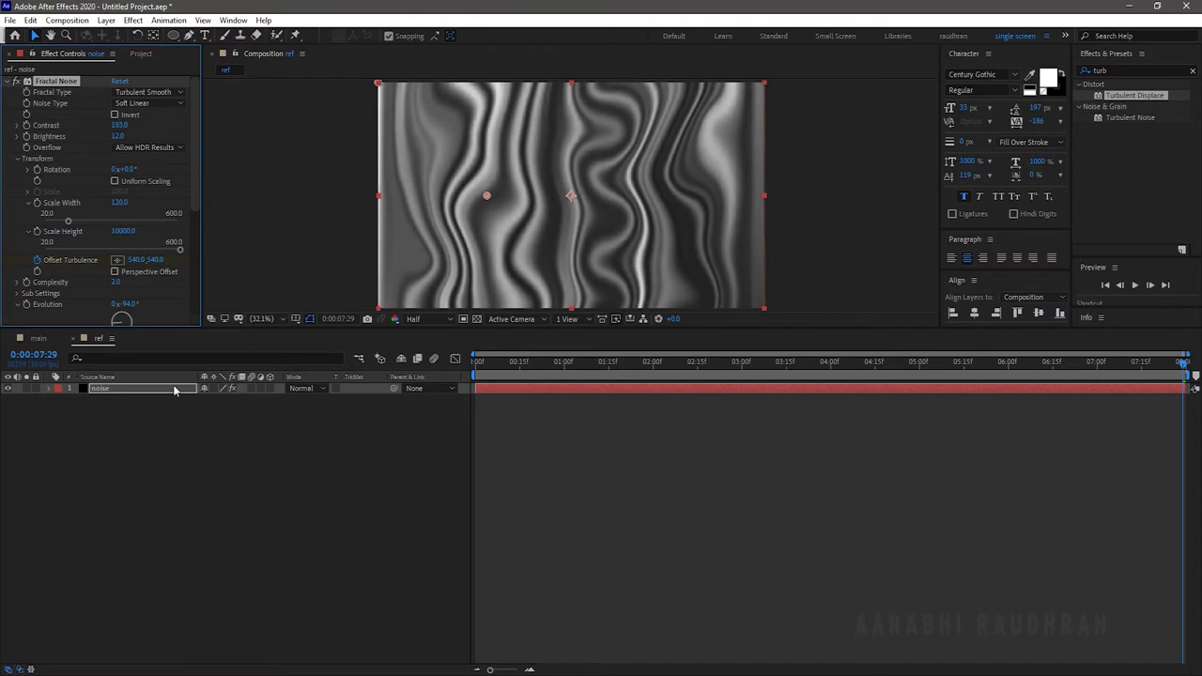
{"action": "left_click", "coordinate": [160, 436]}
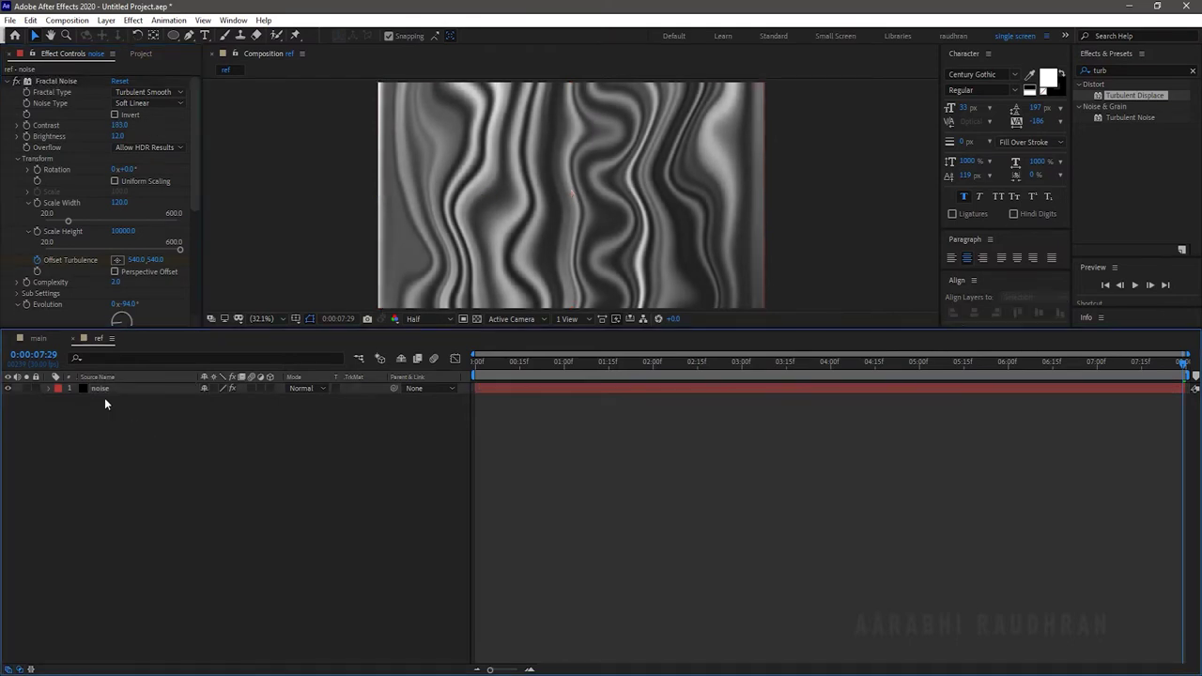
Place the ref composition below the logo in the main composition and set its track matte to Alpha Matte "logo".
{"action": "left_click", "coordinate": [38, 339]}
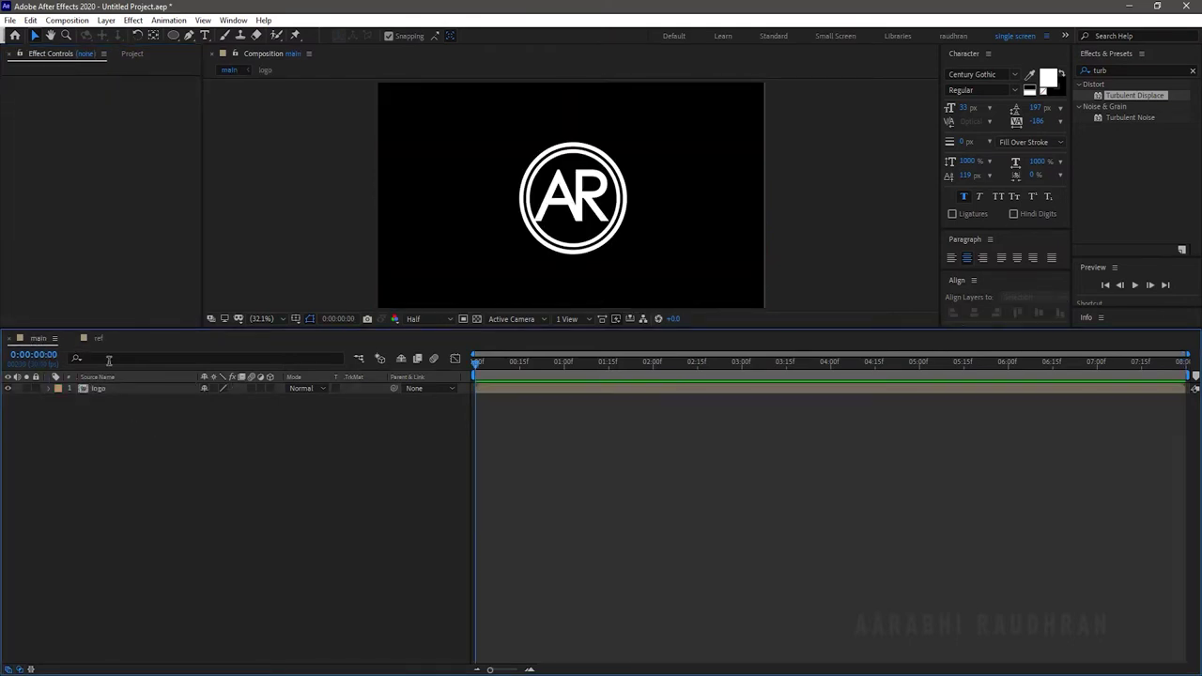
{"action": "left_click", "coordinate": [132, 54]}
{"action": "left_click_drag", "start_coordinate": [54, 225], "coordinate": [141, 397]}
{"action": "left_click", "coordinate": [357, 399]}
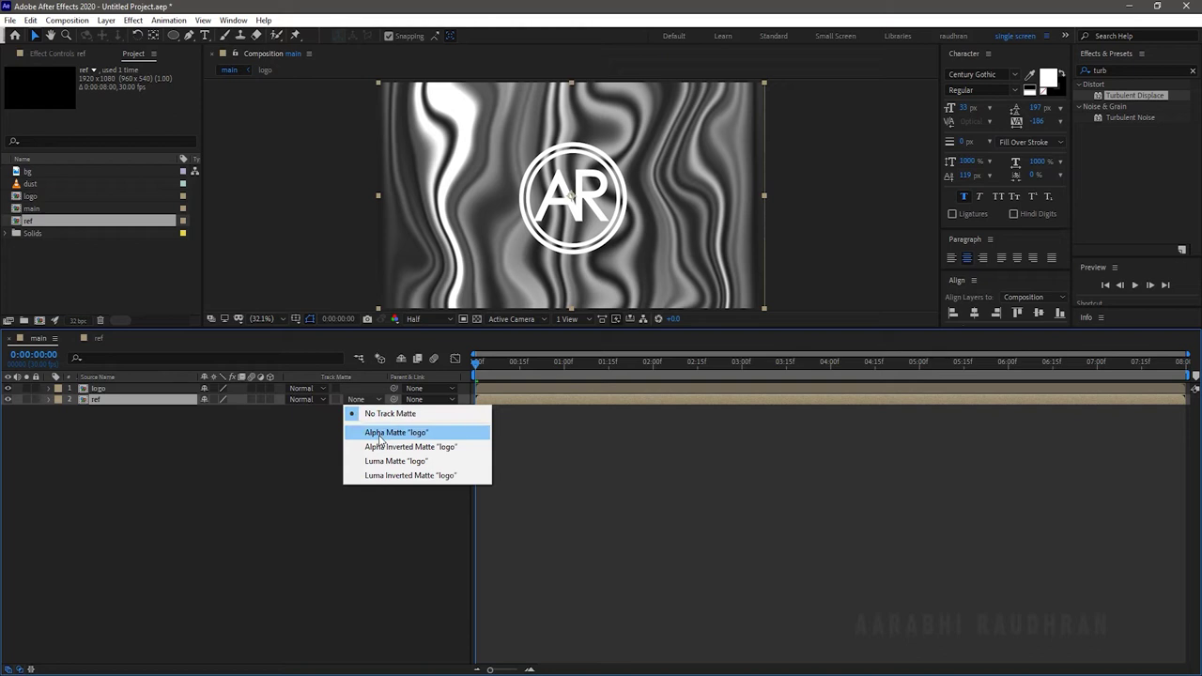
{"action": "left_click", "coordinate": [380, 433]}
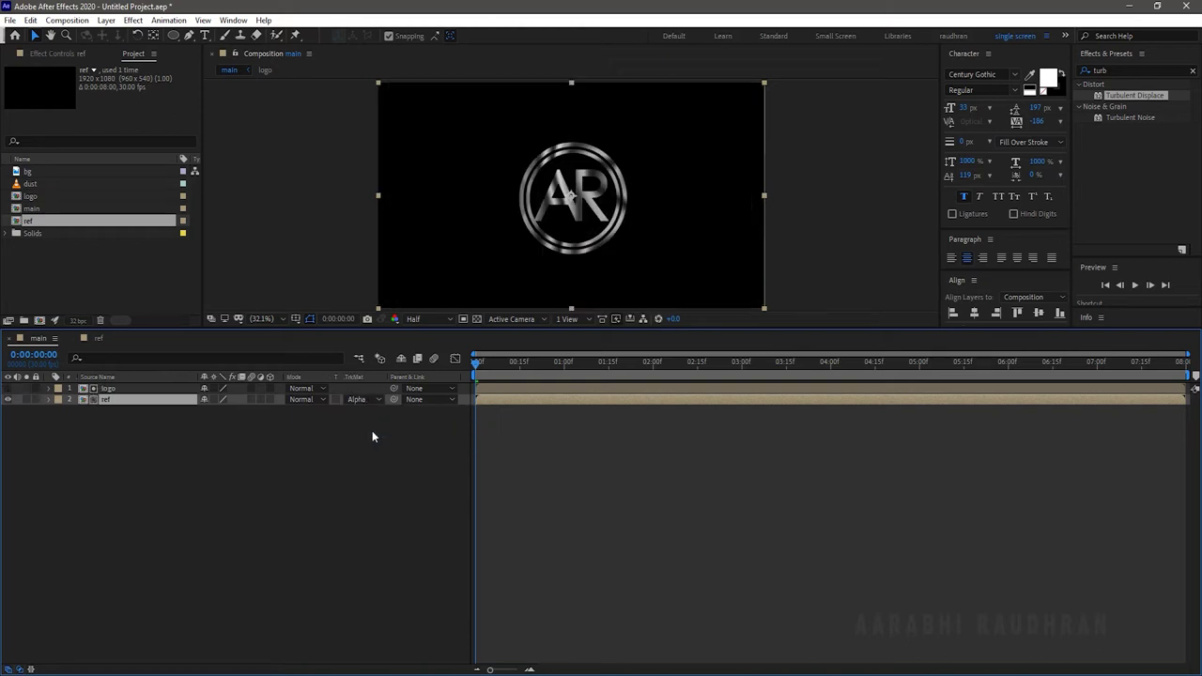
Create a composition named border and place two copies of the logo in it.
{"action": "left_click", "coordinate": [126, 390]}
{"action": "right_click", "coordinate": [217, 452]}
{"action": "left_click", "coordinate": [39, 319]}
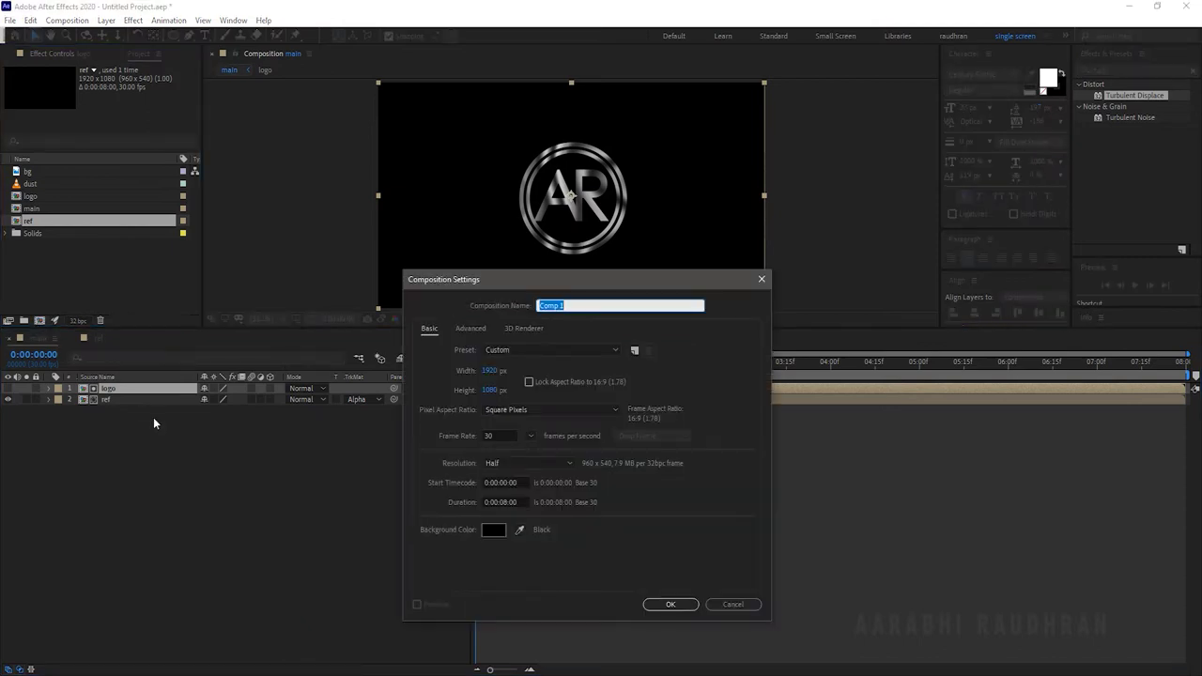
{"action": "type", "text": "border"}
{"action": "key", "text": "Return"}
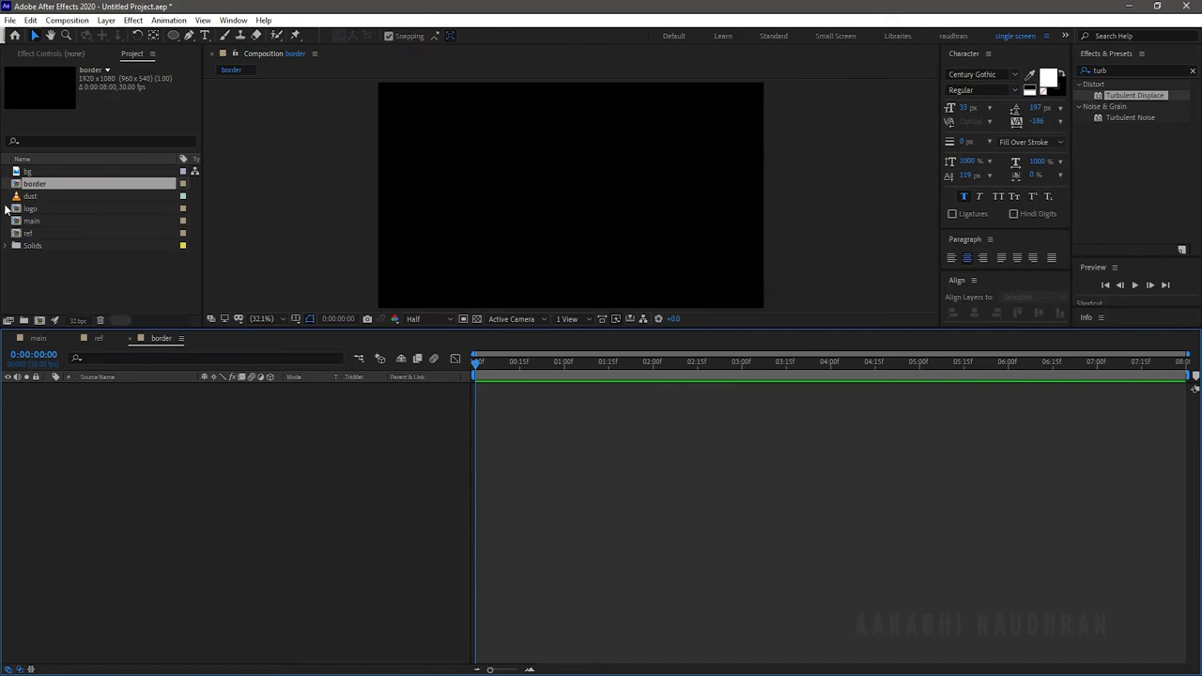
{"action": "left_click_drag", "start_coordinate": [28, 211], "coordinate": [115, 438]}
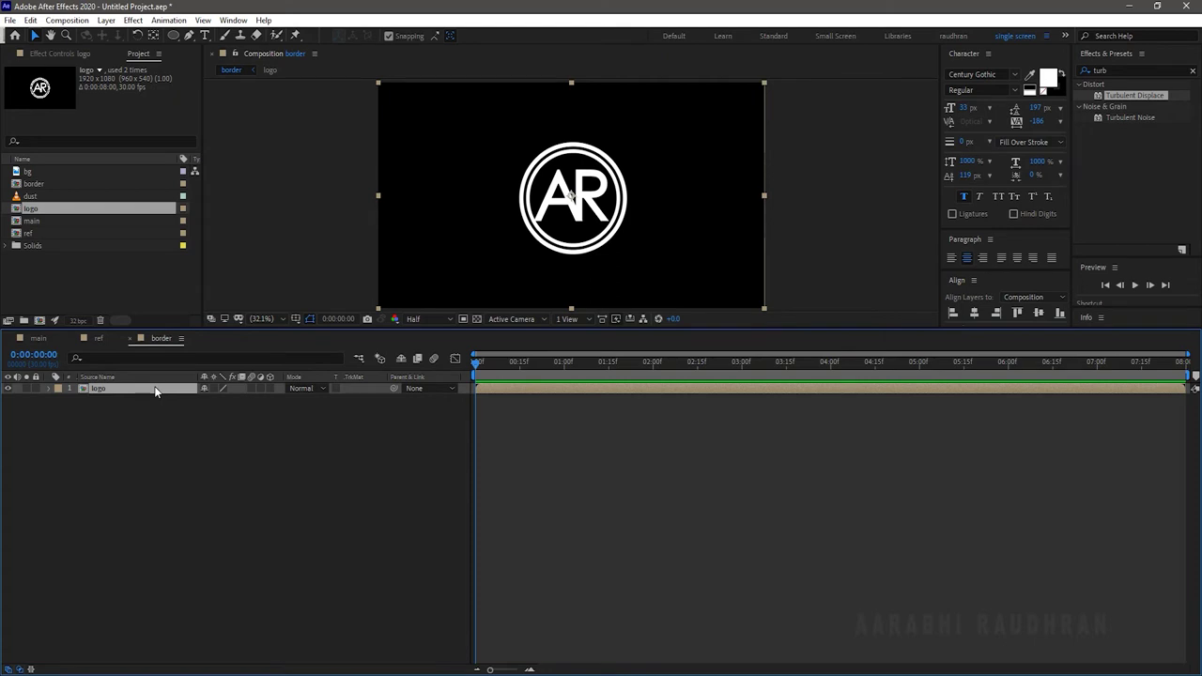
{"action": "key", "text": "ctrl+d"}
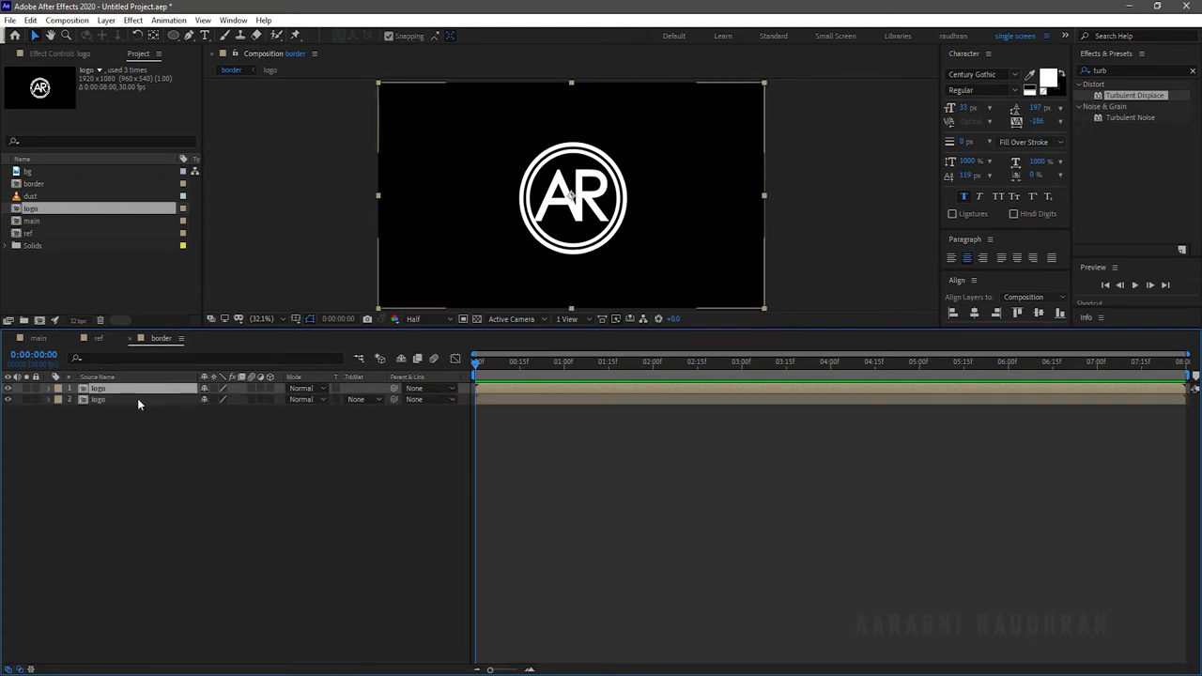
Apply a Fill effect to the lower logo layer and set its color to black.
{"action": "left_click", "coordinate": [137, 398]}
{"action": "left_click", "coordinate": [1122, 69]}
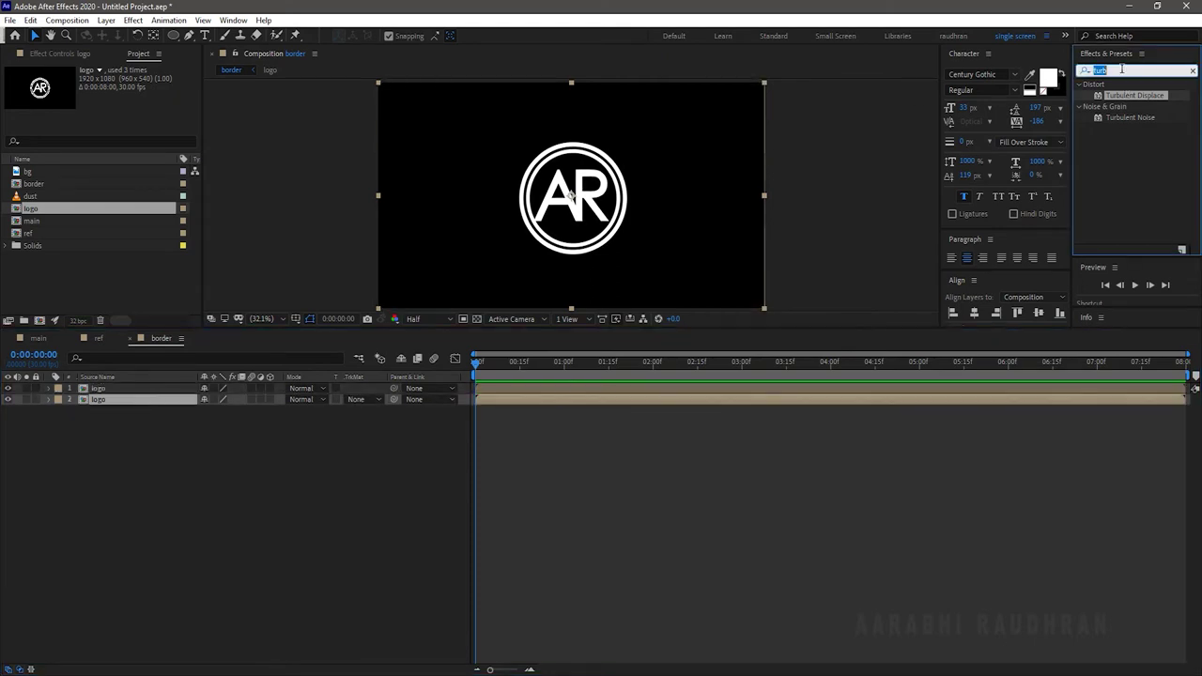
{"action": "type", "text": "fill"}
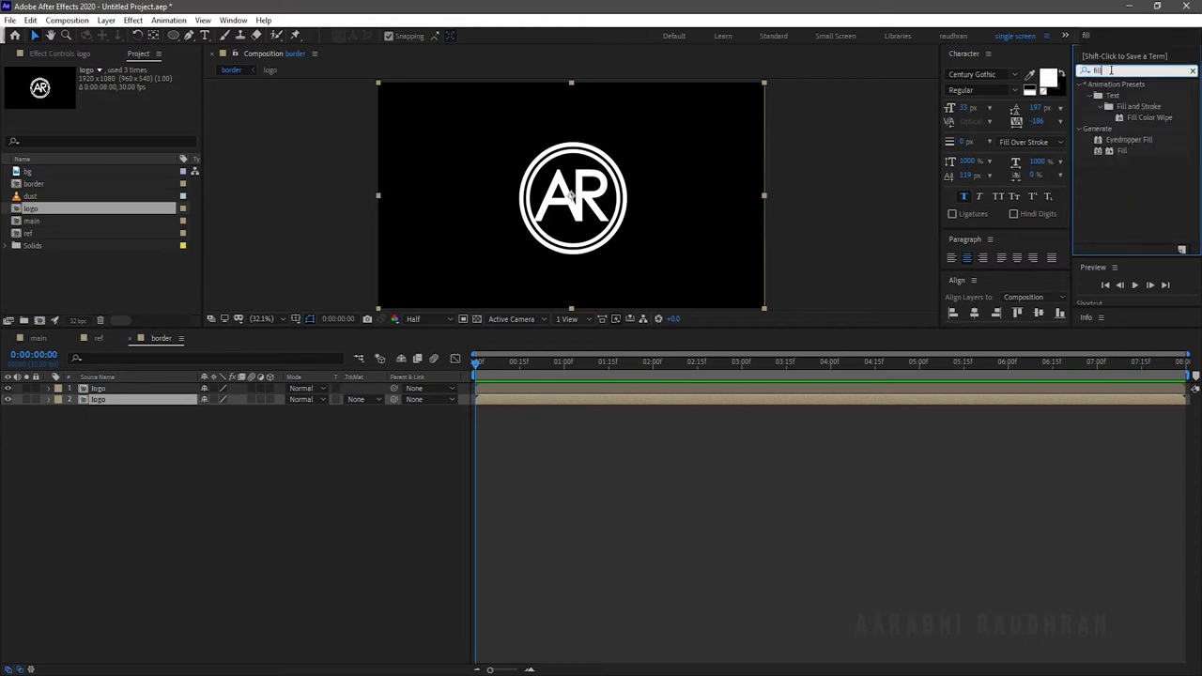
{"action": "left_click_drag", "start_coordinate": [1123, 150], "coordinate": [206, 409]}
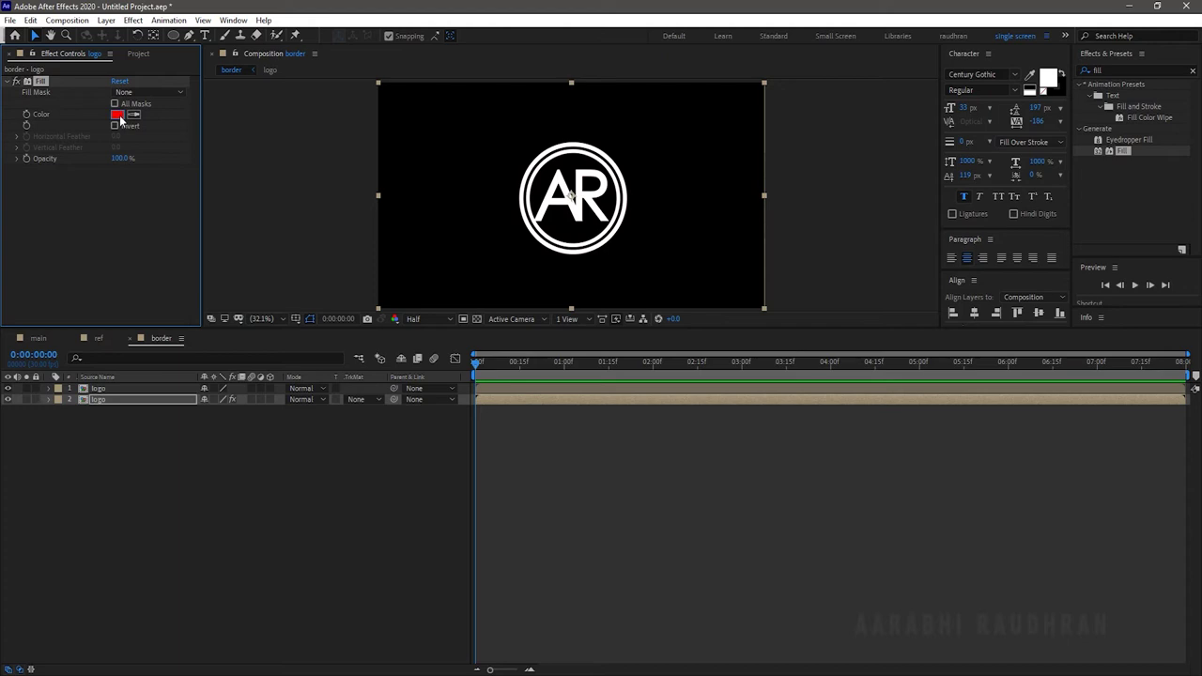
{"action": "left_click", "coordinate": [117, 115]}
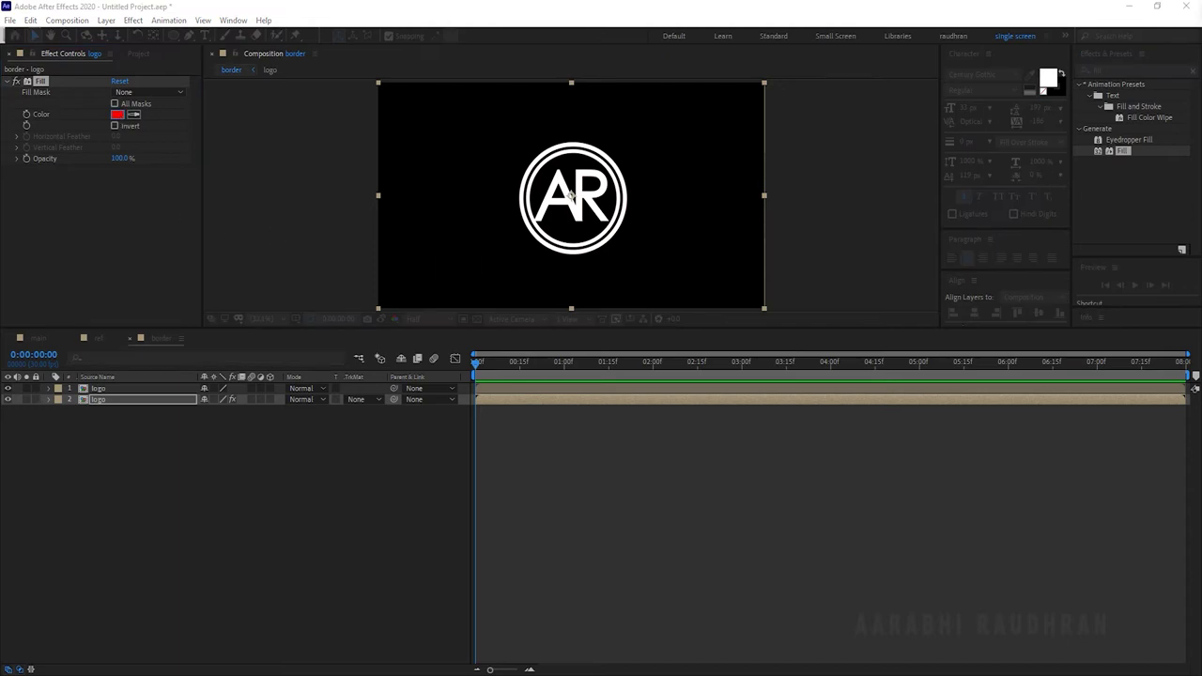
{"action": "left_click_drag", "start_coordinate": [609, 204], "coordinate": [620, 331]}
{"action": "left_click", "coordinate": [711, 137]}
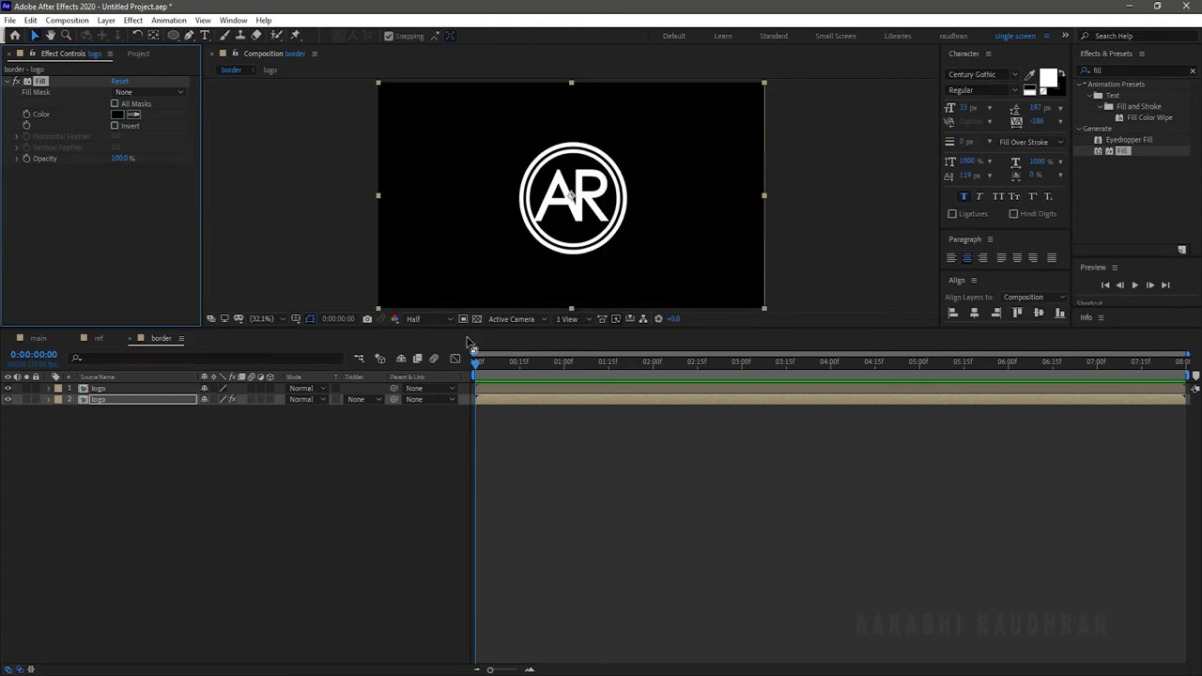
Apply Simple Choker to the black logo layer with Choke Matte 11.7, and isolate the layer over the transparency grid.
{"action": "double_click", "coordinate": [1132, 70]}
{"action": "key", "text": "BackSpace"}
{"action": "left_click", "coordinate": [1085, 71]}
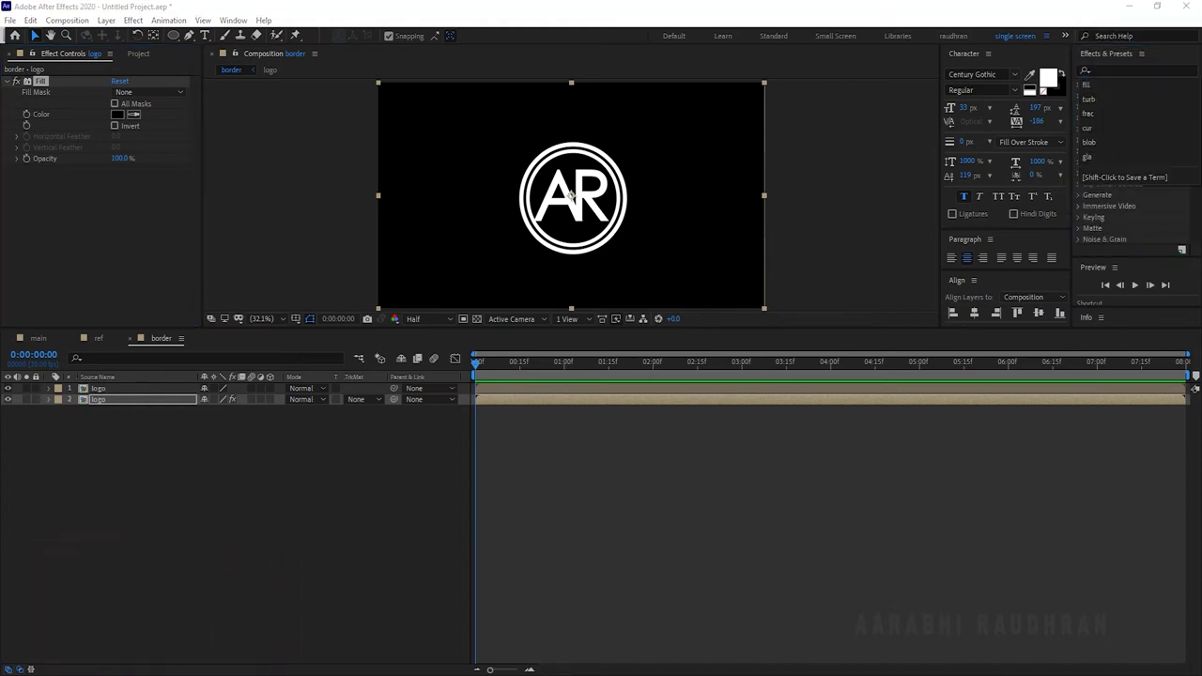
{"action": "left_click", "coordinate": [1111, 68]}
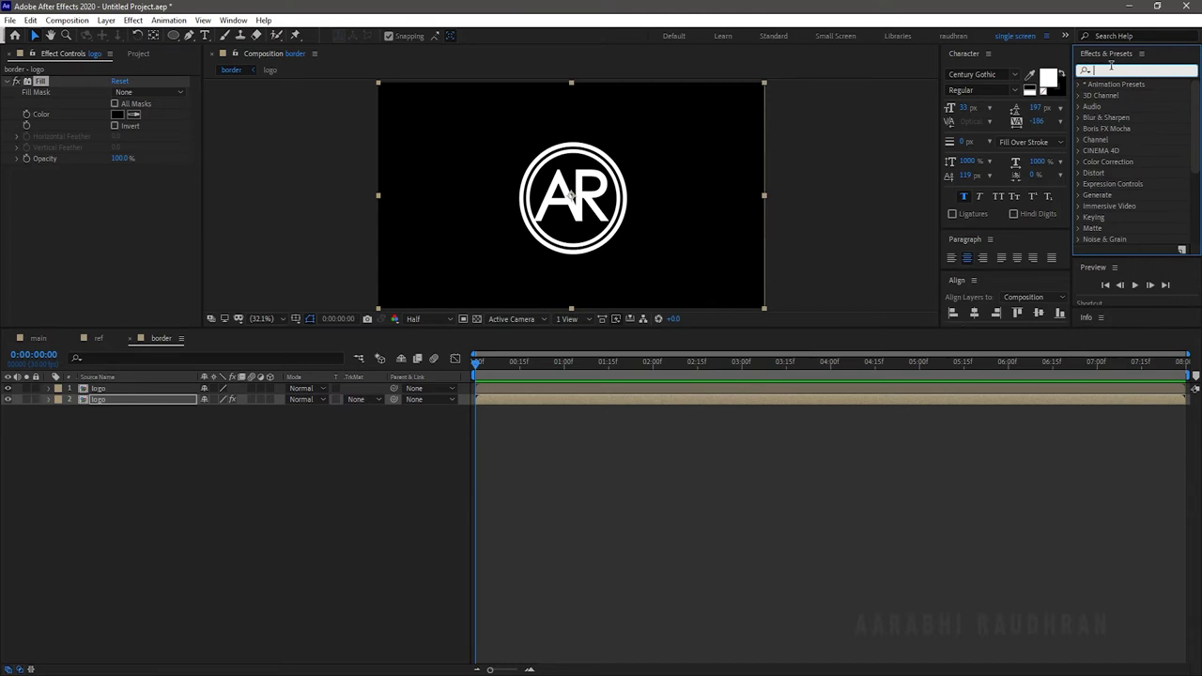
{"action": "type", "text": "chok"}
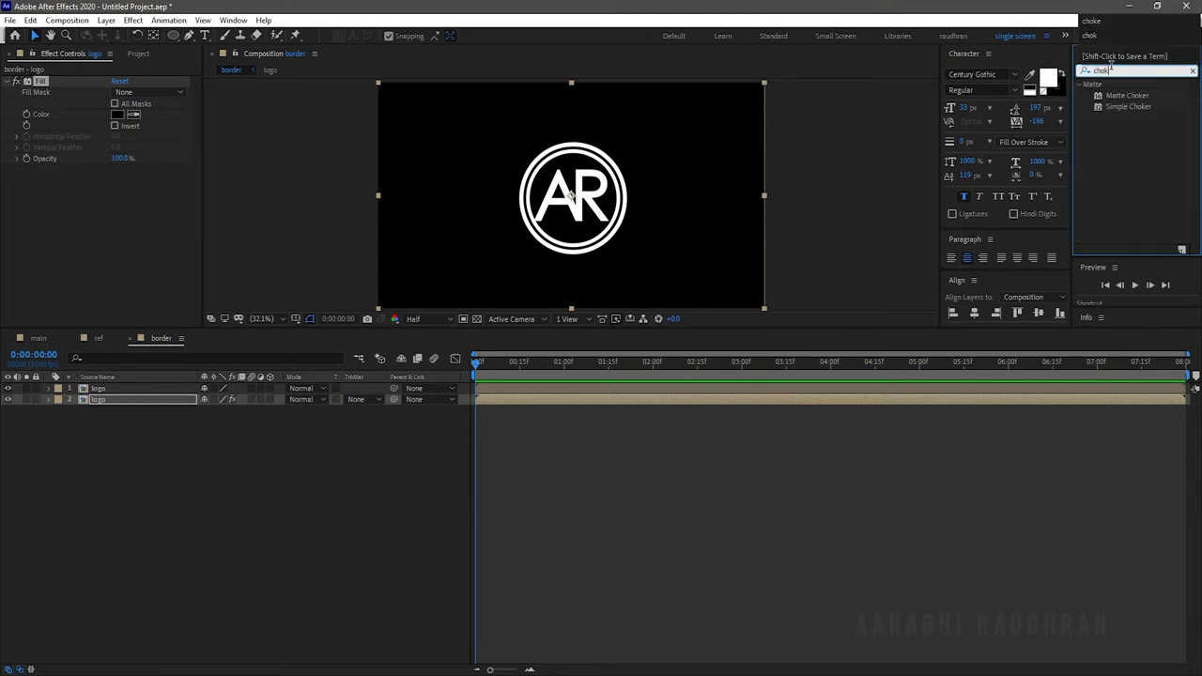
{"action": "left_click_drag", "start_coordinate": [1118, 107], "coordinate": [97, 389]}
{"action": "left_click", "coordinate": [118, 191]}
{"action": "key", "text": "Return"}
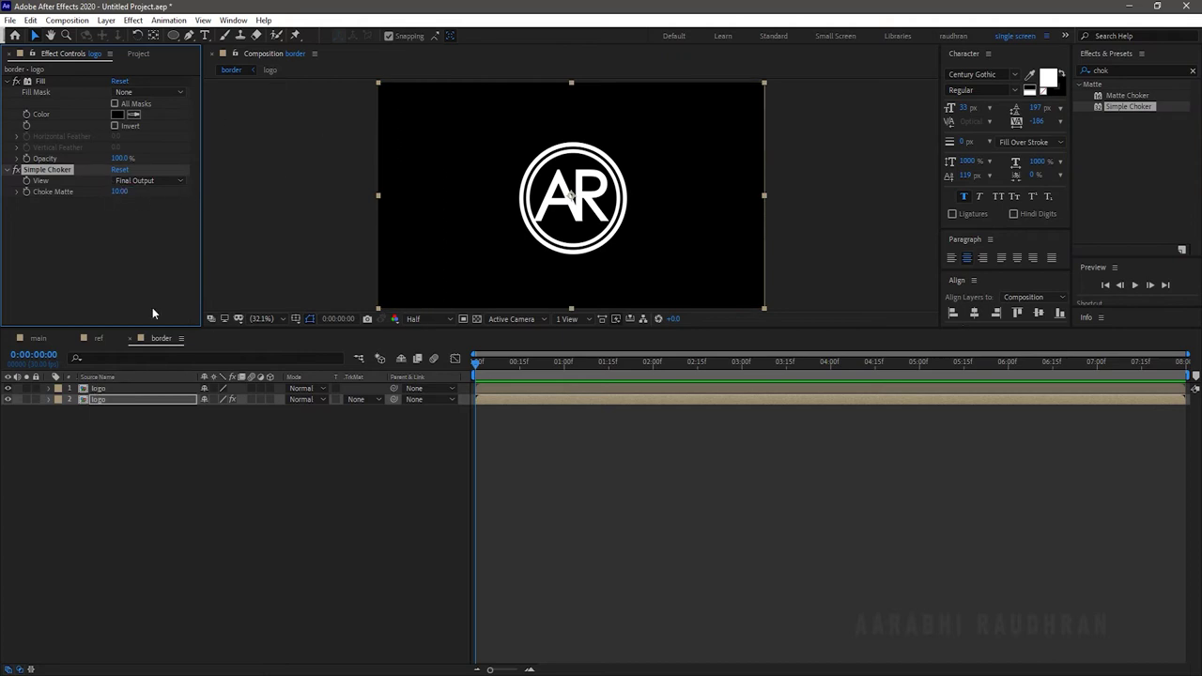
{"action": "left_click_drag", "start_coordinate": [119, 193], "coordinate": [155, 193]}
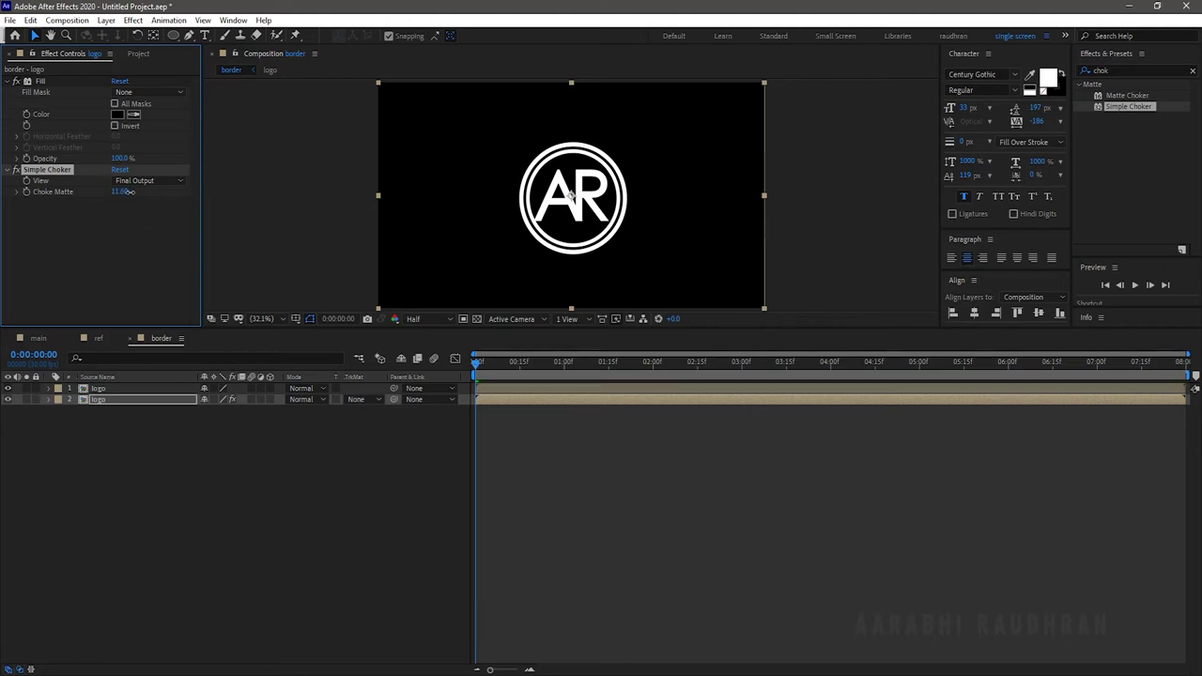
{"action": "left_click", "coordinate": [9, 388]}
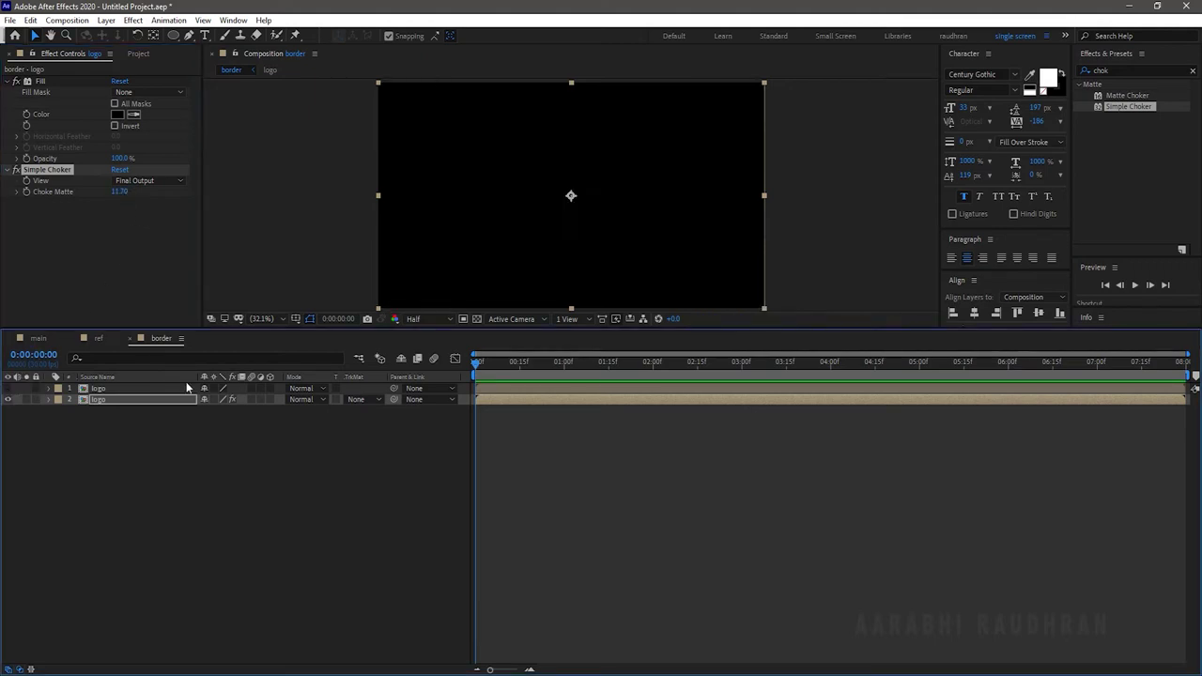
{"action": "left_click", "coordinate": [476, 319]}
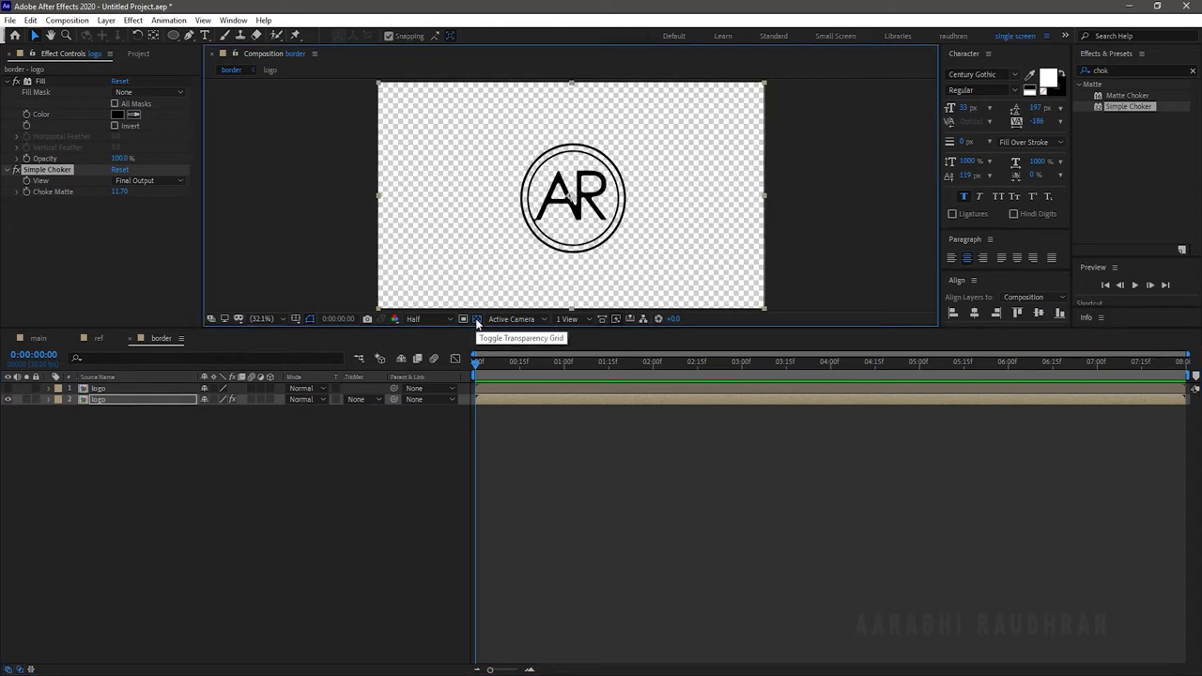
Set the black logo's Choke Matte to 3 and move that layer above the white logo layer.
{"action": "left_click", "coordinate": [119, 192]}
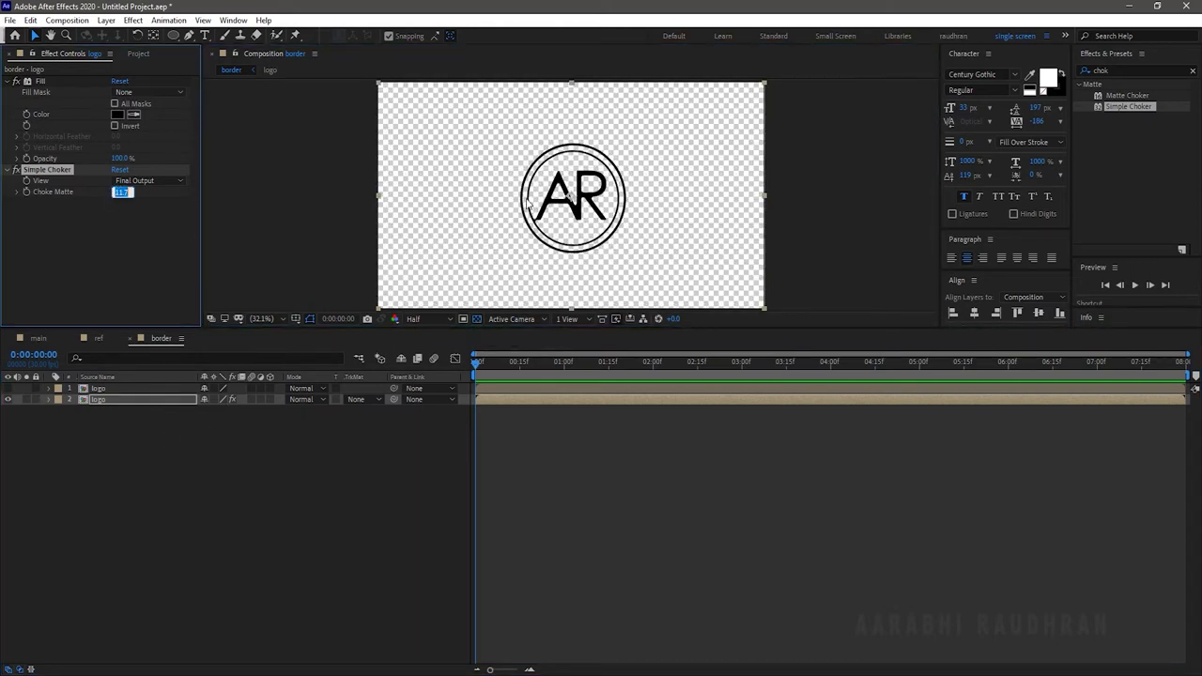
{"action": "type", "text": "-3"}
{"action": "key", "text": "Return"}
{"action": "left_click", "coordinate": [119, 192]}
{"action": "type", "text": "1"}
{"action": "key", "text": "Return"}
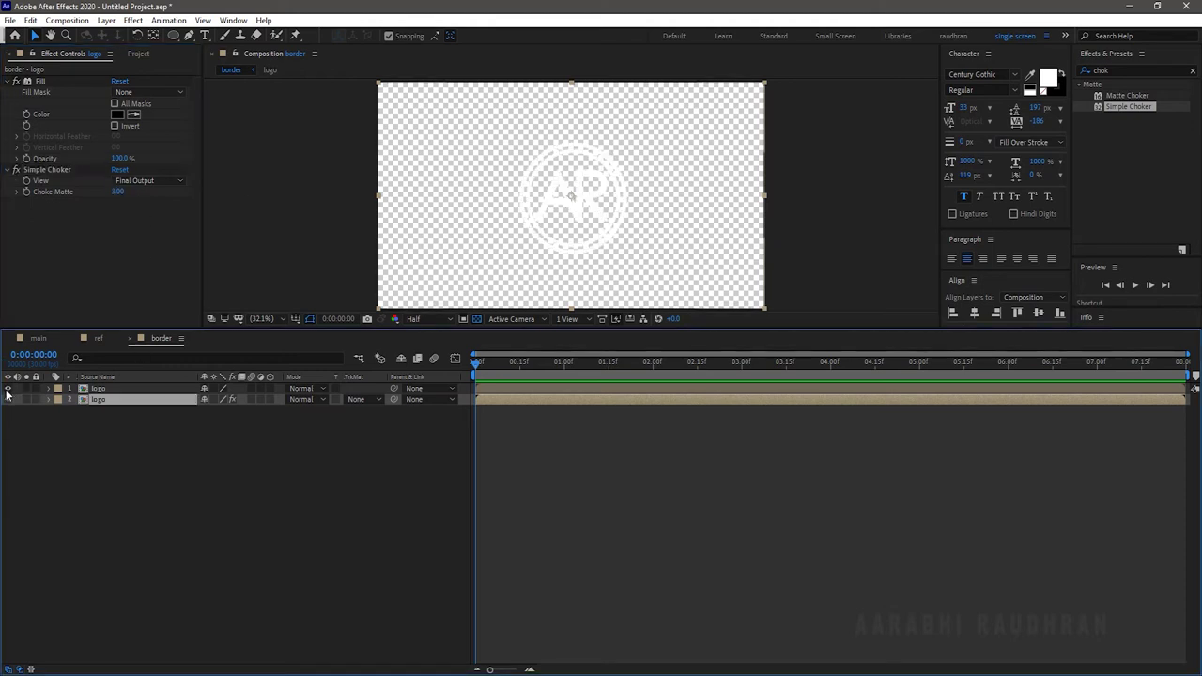
{"action": "left_click", "coordinate": [212, 491]}
{"action": "left_click_drag", "start_coordinate": [124, 392], "coordinate": [180, 410]}
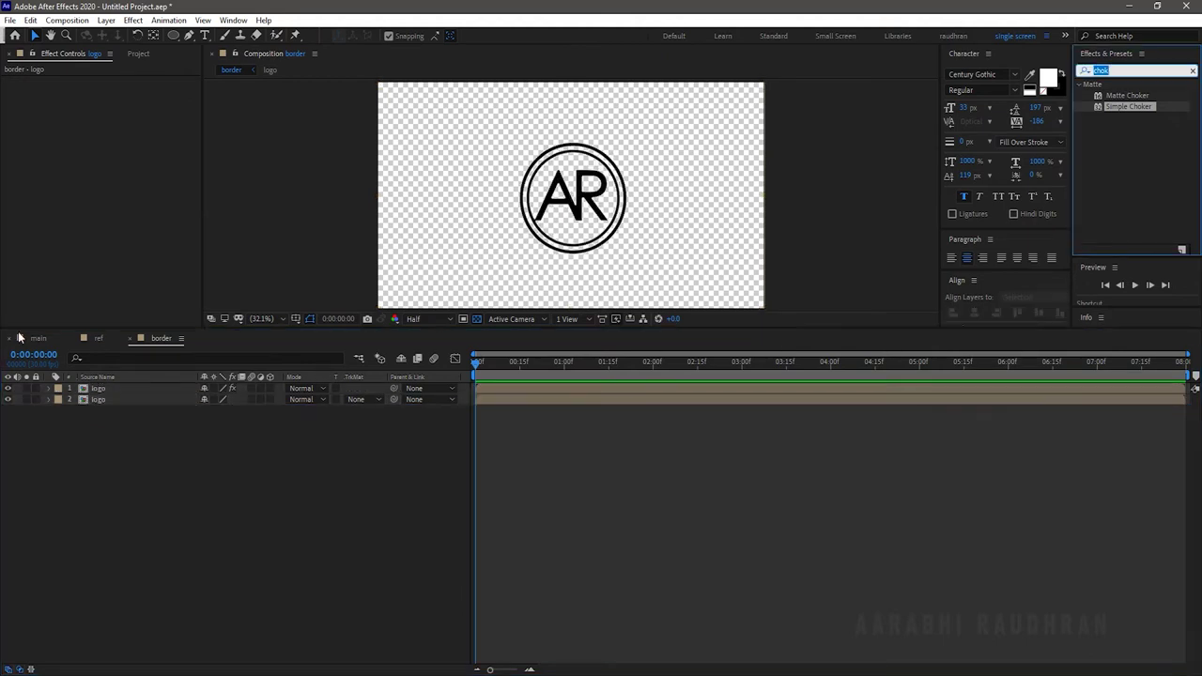
Add the border composition to the main composition beneath the ref layer and hide it.
{"action": "left_click", "coordinate": [99, 340]}
{"action": "left_click", "coordinate": [37, 339]}
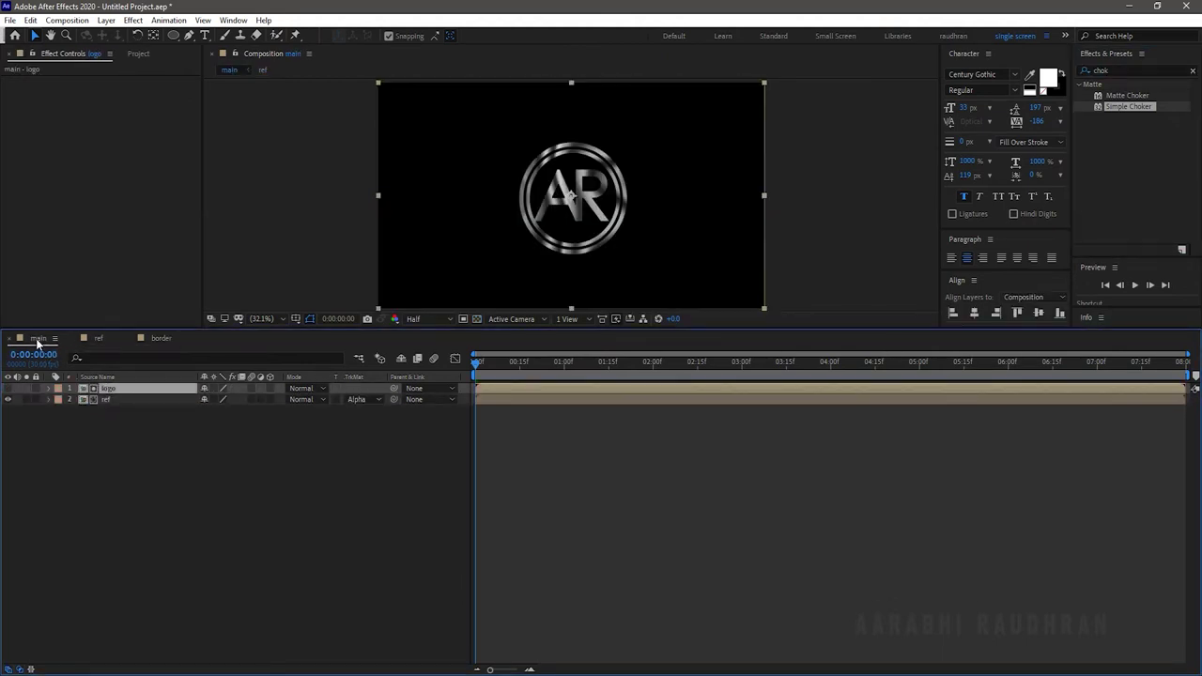
{"action": "left_click", "coordinate": [138, 53]}
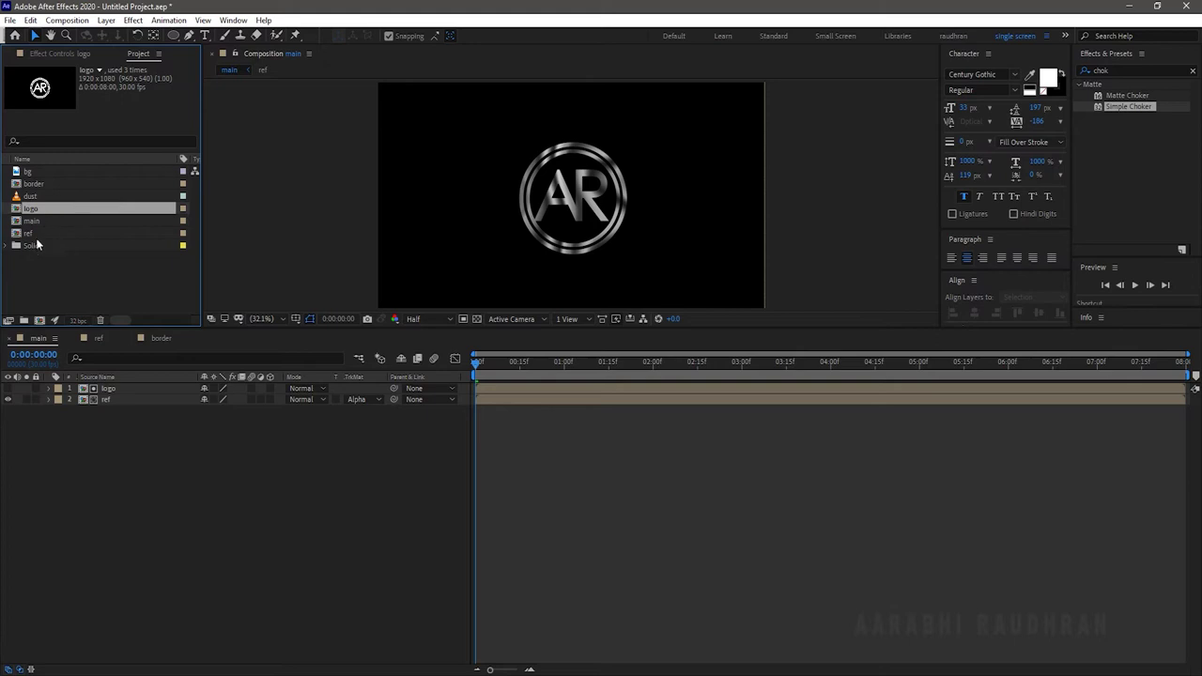
{"action": "left_click_drag", "start_coordinate": [37, 188], "coordinate": [107, 417]}
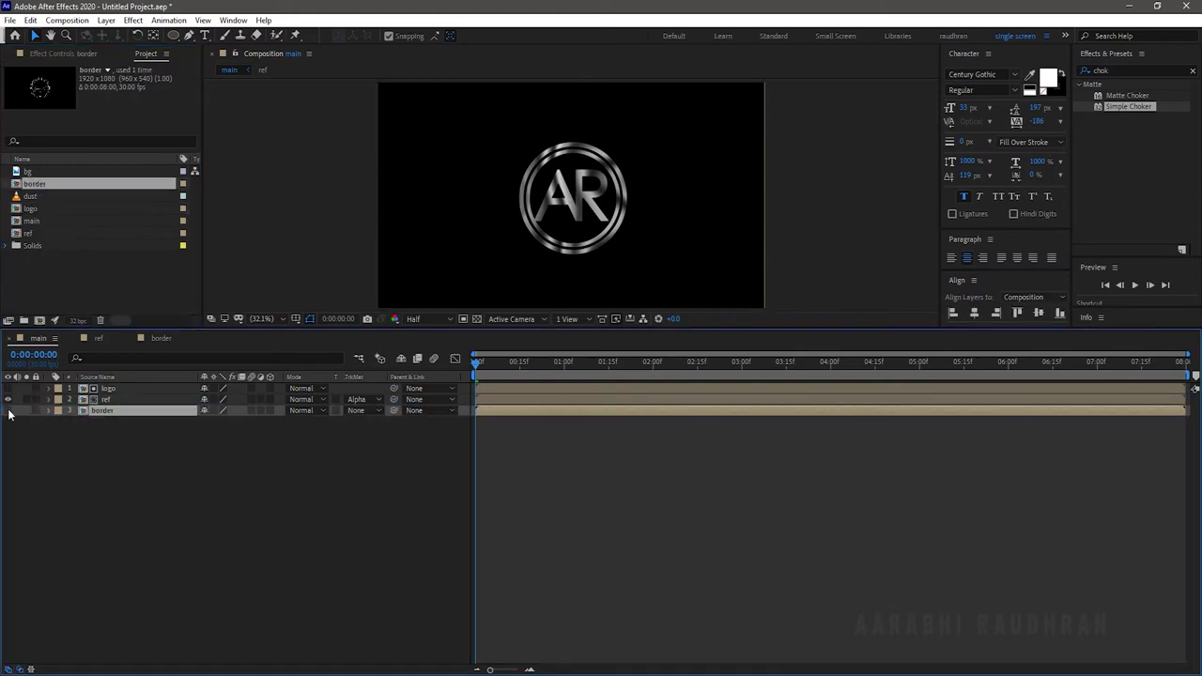
Apply the CC Glass effect to the ref layer in the main composition.
{"action": "left_click", "coordinate": [108, 400]}
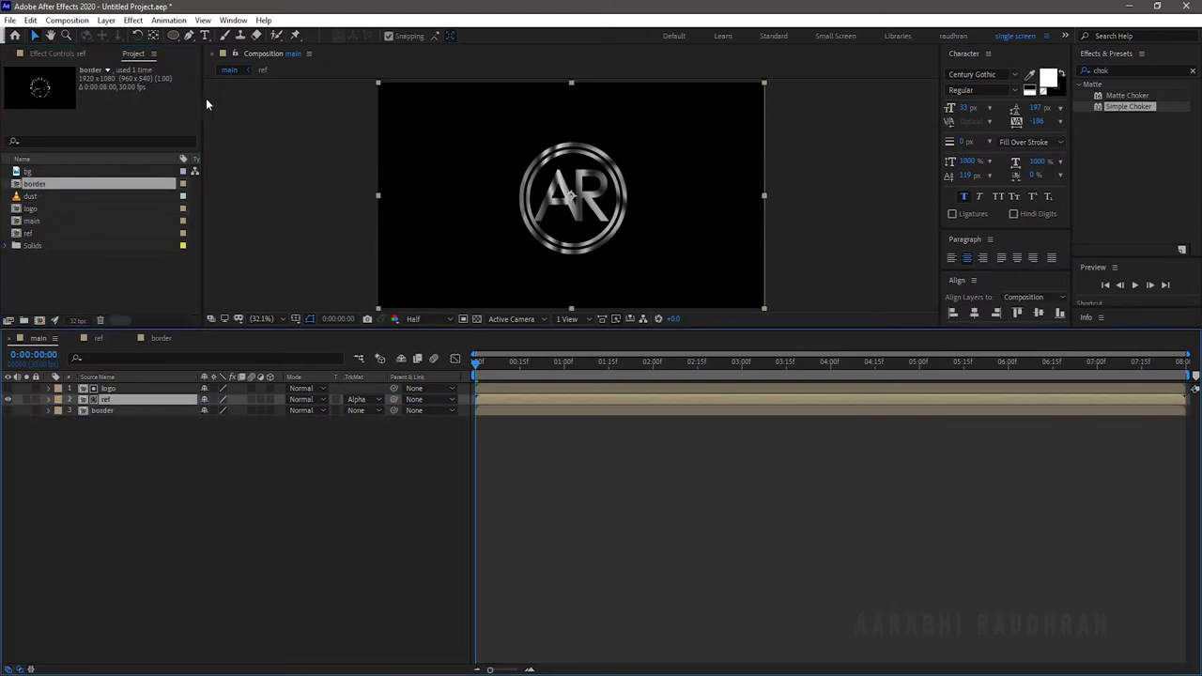
{"action": "left_click", "coordinate": [49, 57]}
{"action": "left_click", "coordinate": [1143, 71]}
{"action": "type", "text": "glass"}
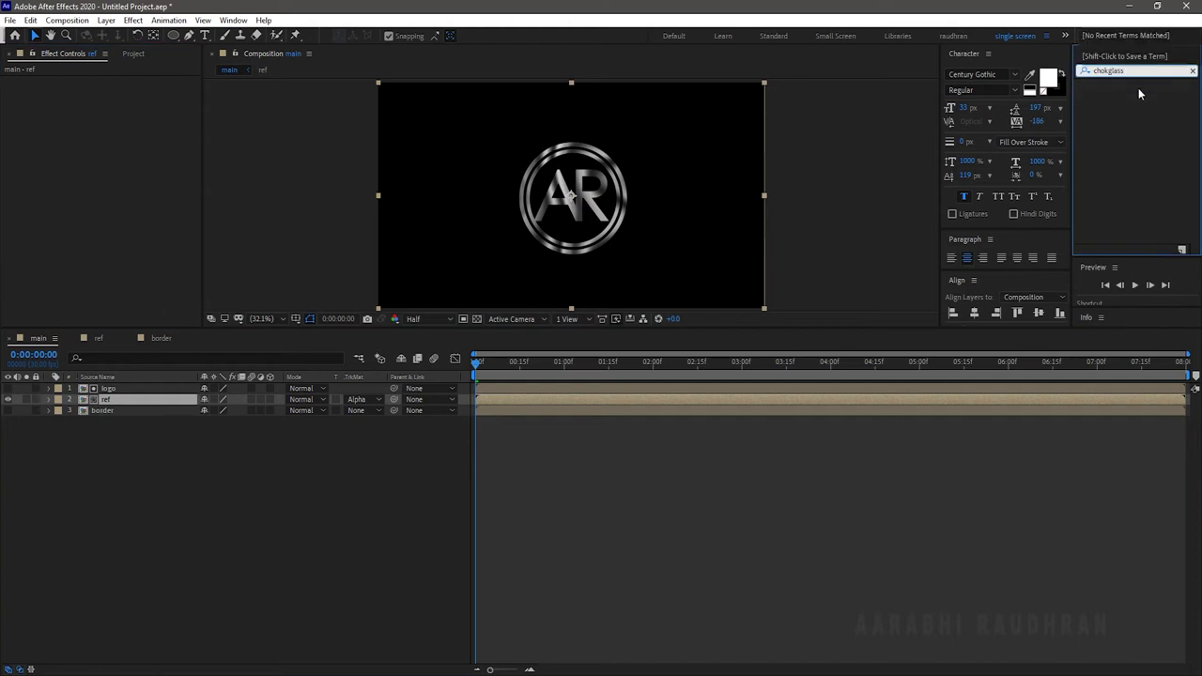
{"action": "left_click", "coordinate": [1194, 72]}
{"action": "type", "text": "s"}
{"action": "key", "text": "BackSpace"}
{"action": "type", "text": "glass"}
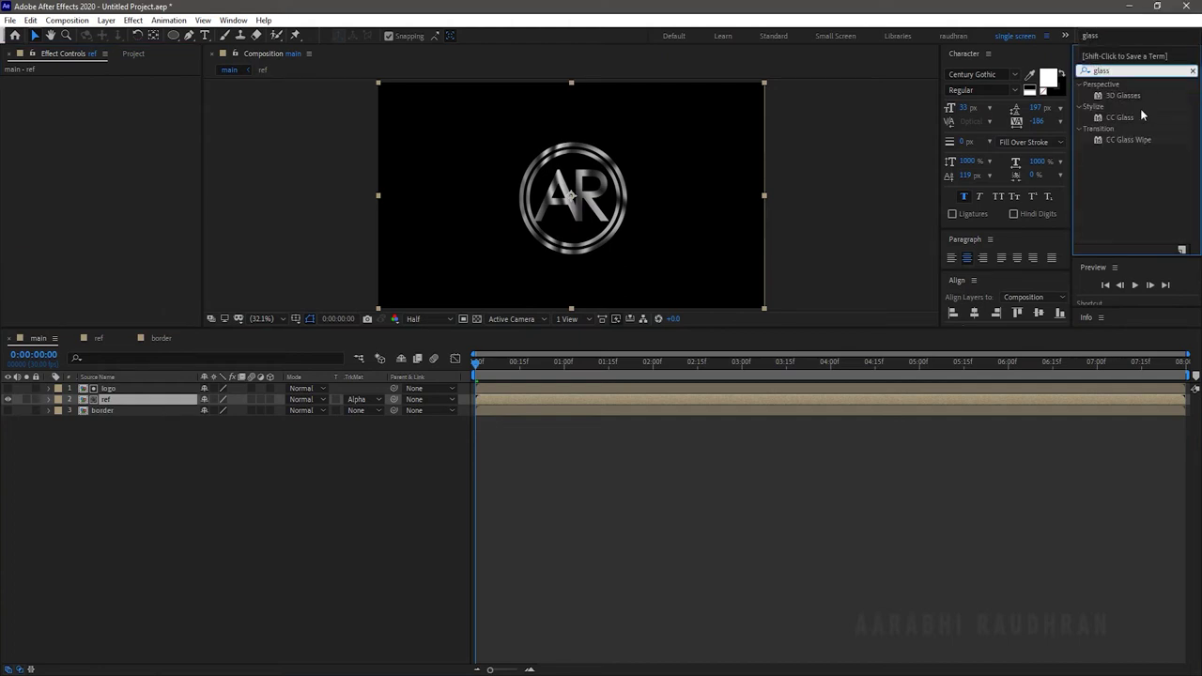
{"action": "left_click_drag", "start_coordinate": [1124, 118], "coordinate": [148, 225]}
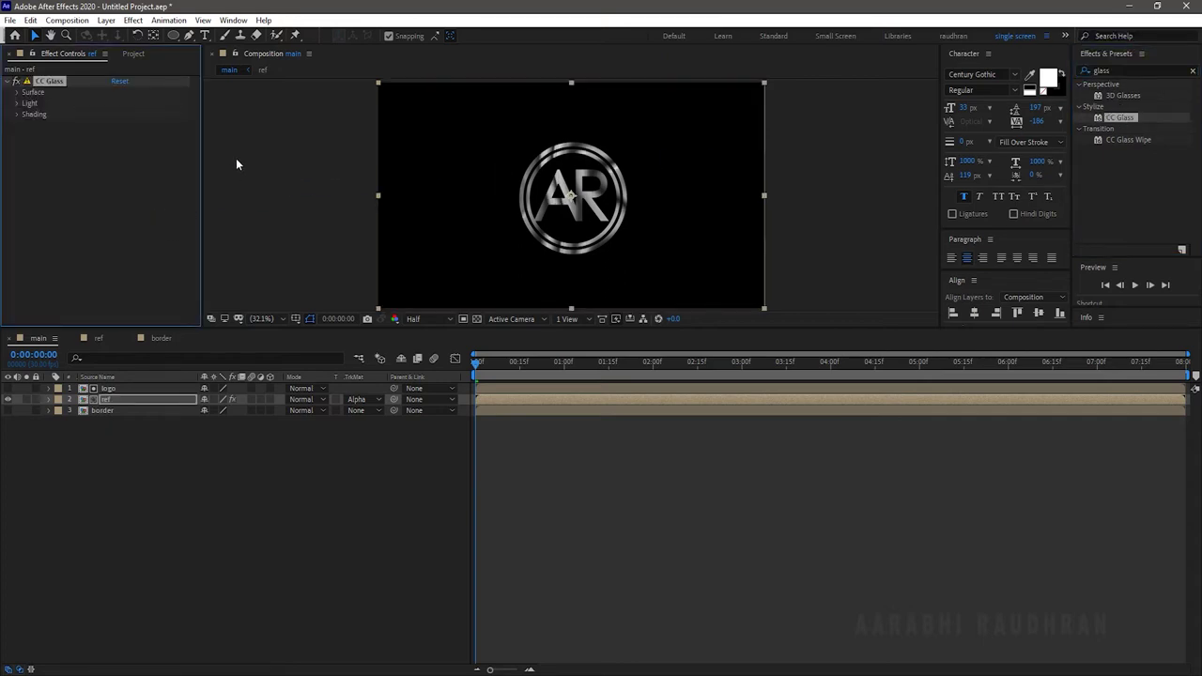
Set the CC Glass surface to Softness 5, Height 25 and Displacement -500.
{"action": "left_click", "coordinate": [27, 100]}
{"action": "left_click", "coordinate": [16, 85]}
{"action": "left_click", "coordinate": [16, 92]}
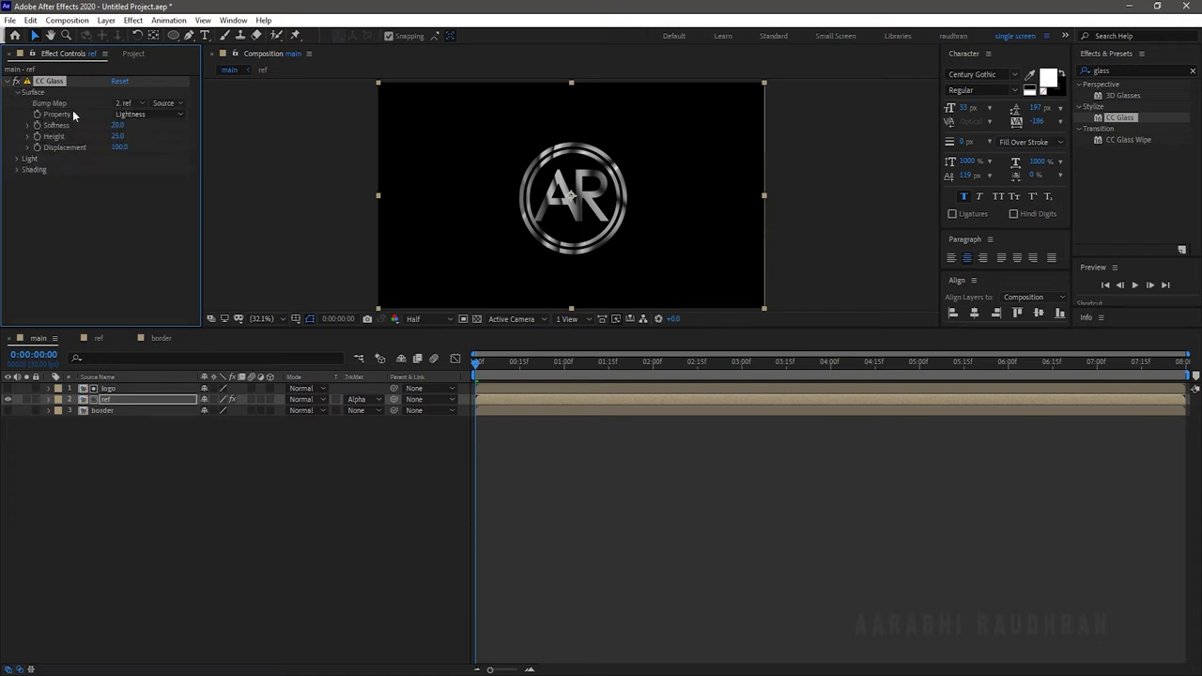
{"action": "left_click", "coordinate": [143, 113]}
{"action": "left_click", "coordinate": [27, 246]}
{"action": "left_click", "coordinate": [118, 125]}
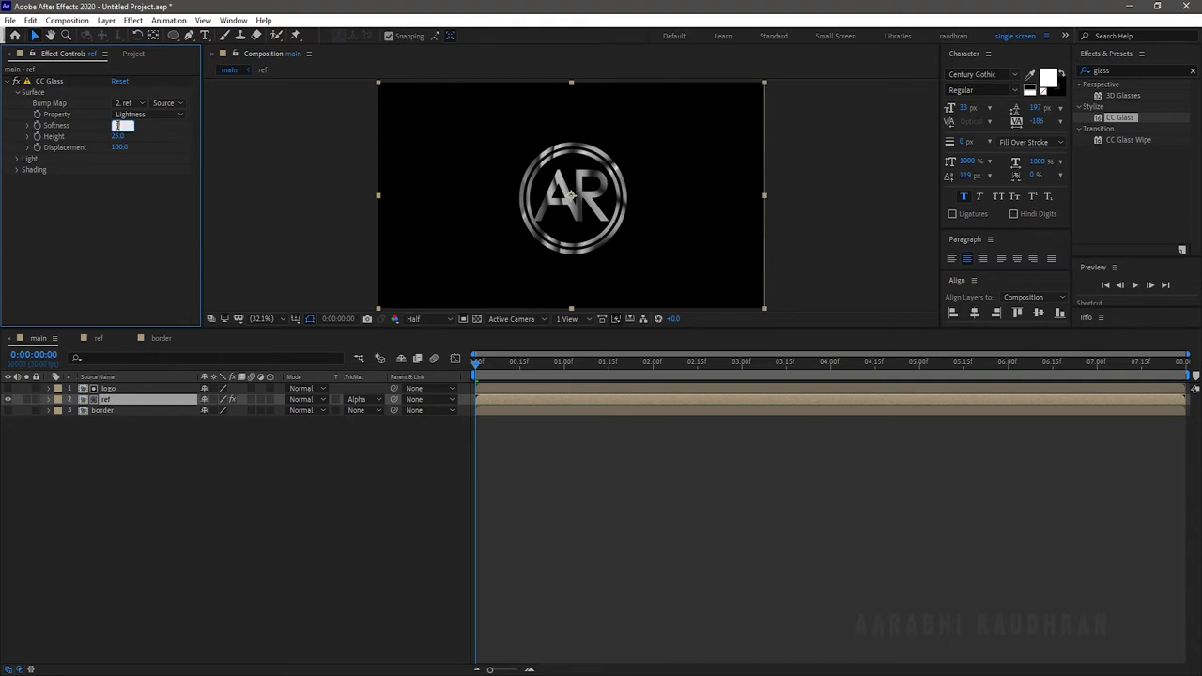
{"action": "type", "text": "2"}
{"action": "key", "text": "Tab"}
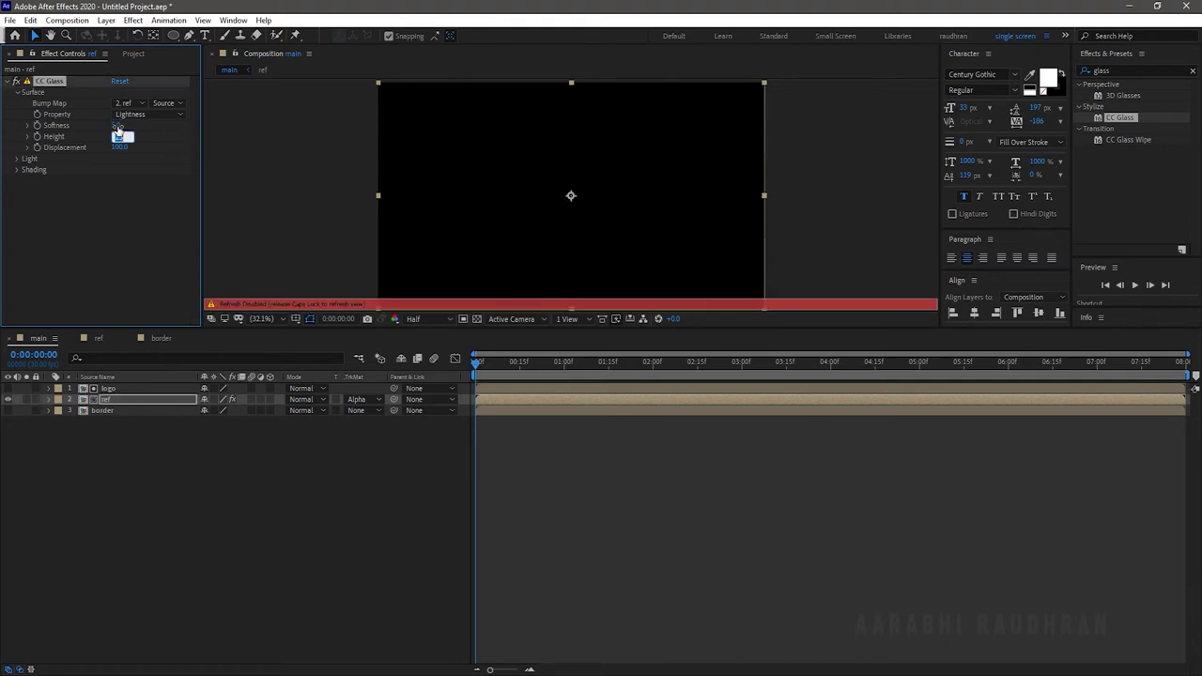
{"action": "key", "text": "Caps_Lock"}
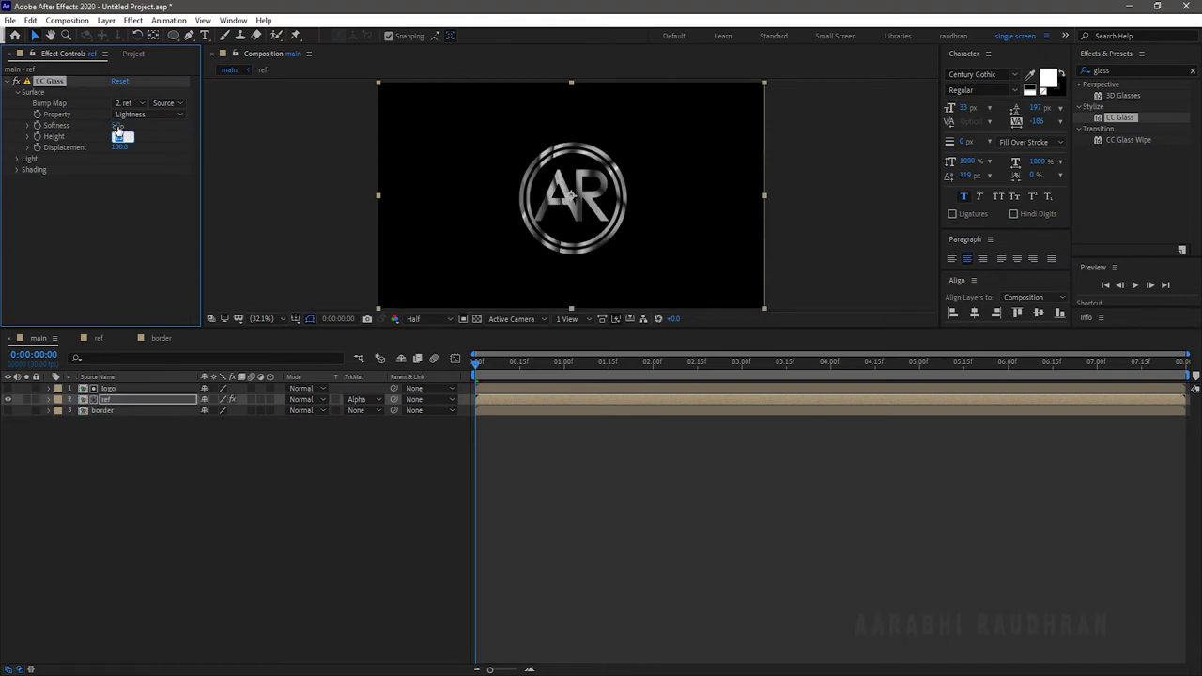
{"action": "type", "text": "25"}
{"action": "key", "text": "Tab"}
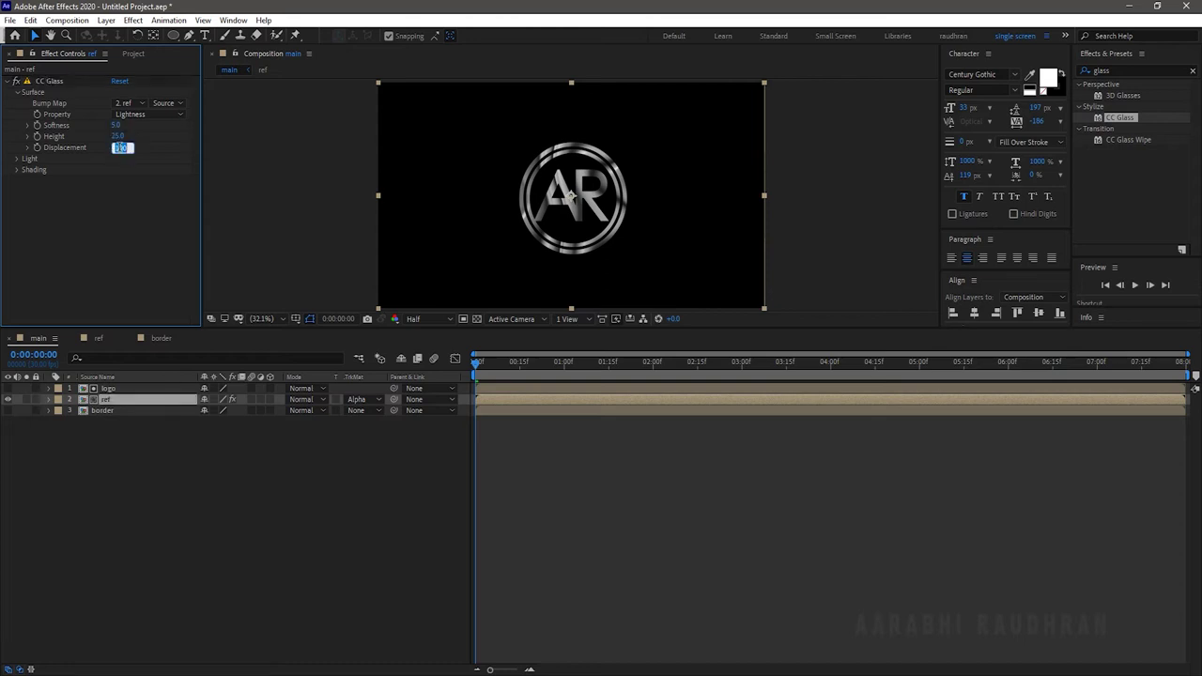
{"action": "type", "text": "-500"}
{"action": "key", "text": "Return"}
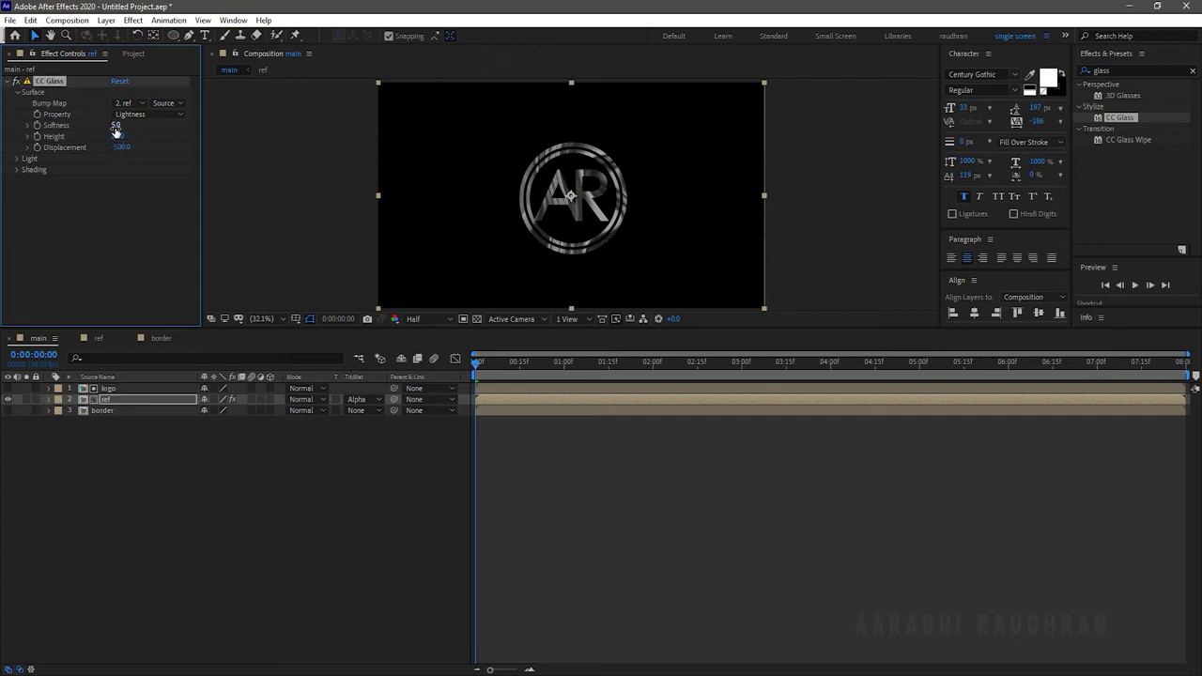
Use the border layer as the CC Glass Bump Map and change its Light Type to Point Light.
{"action": "left_click", "coordinate": [129, 103]}
{"action": "left_click", "coordinate": [145, 166]}
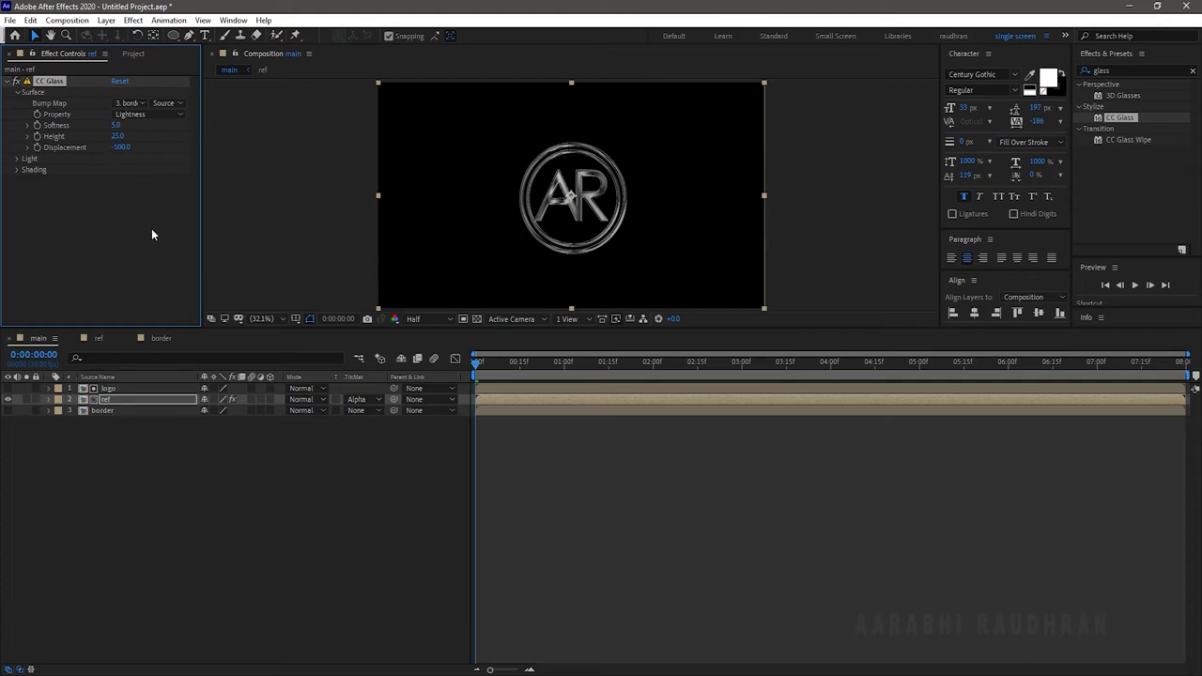
{"action": "left_click", "coordinate": [18, 159]}
{"action": "left_click", "coordinate": [146, 202]}
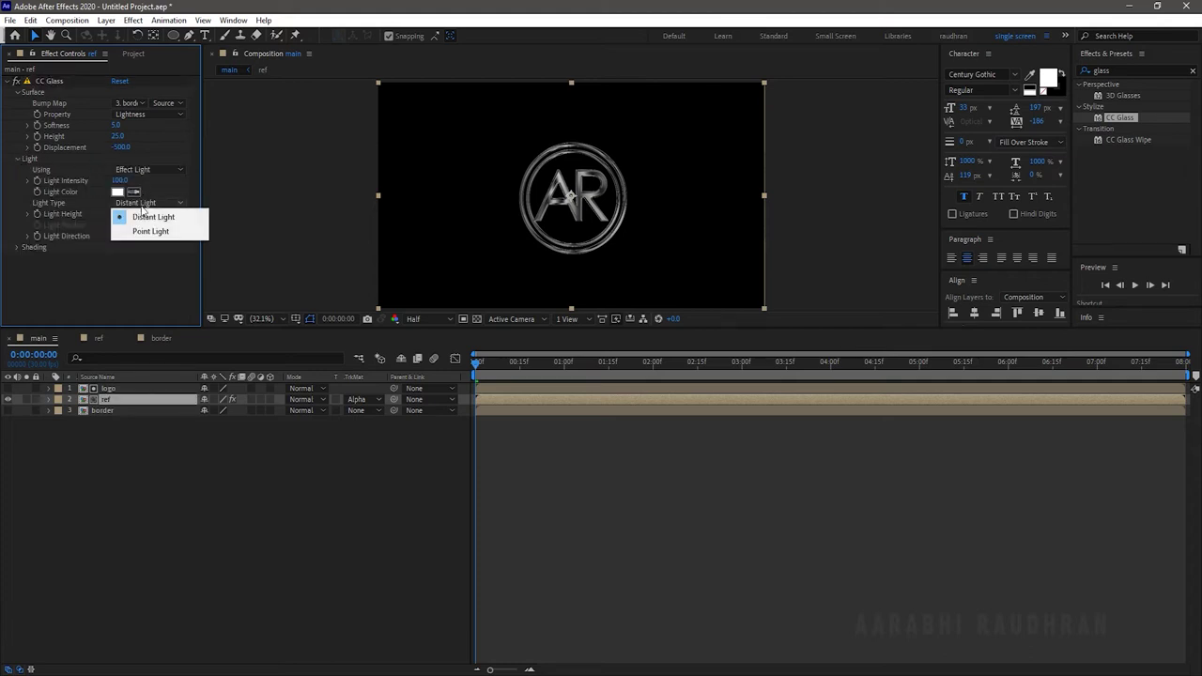
{"action": "left_click", "coordinate": [146, 233]}
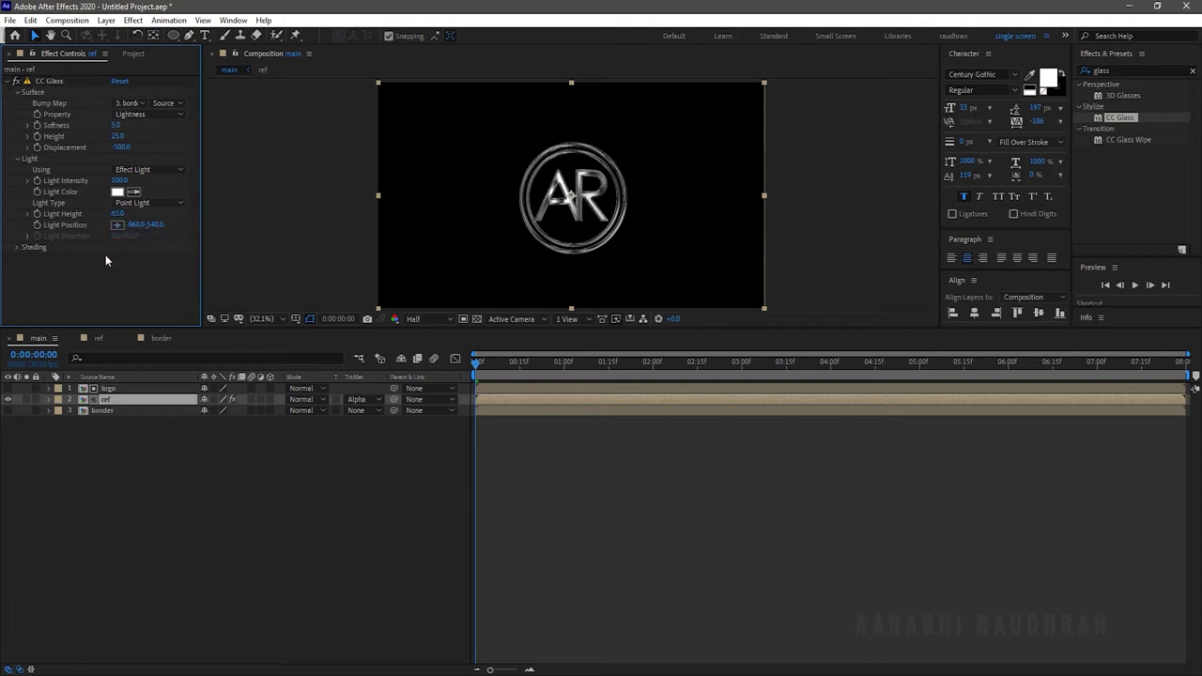
Apply CC Blobbylize to the ref layer and set its Blobbiness Property to Alpha.
{"action": "left_click", "coordinate": [1132, 71]}
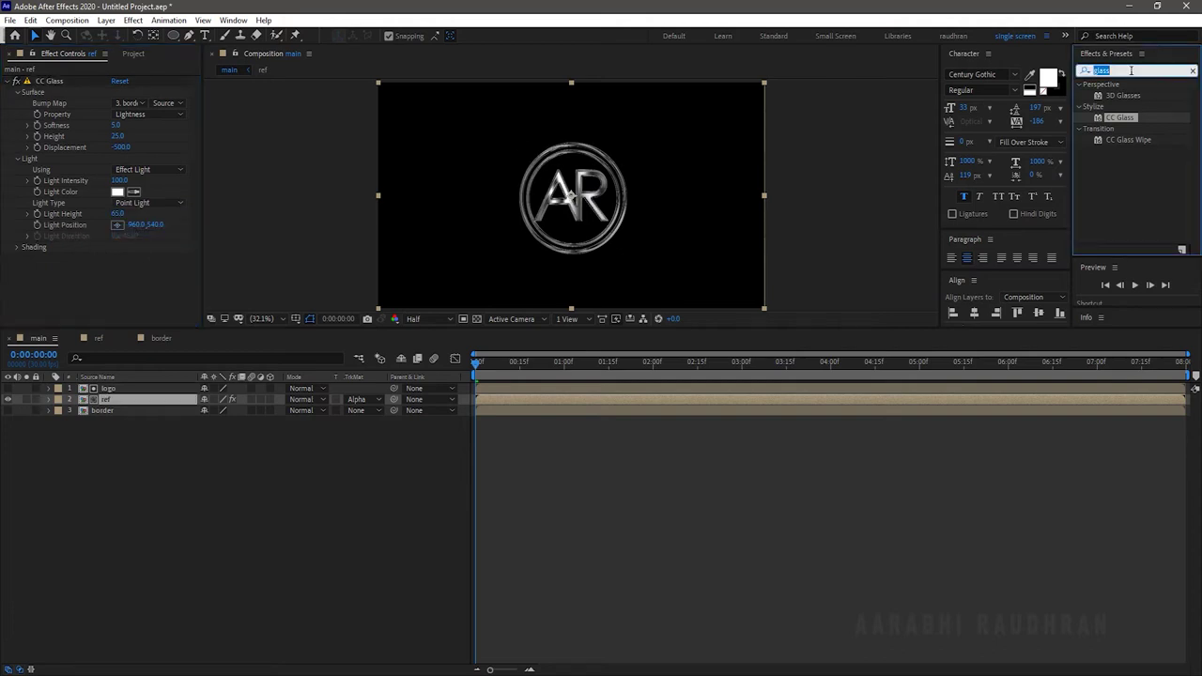
{"action": "type", "text": "blob"}
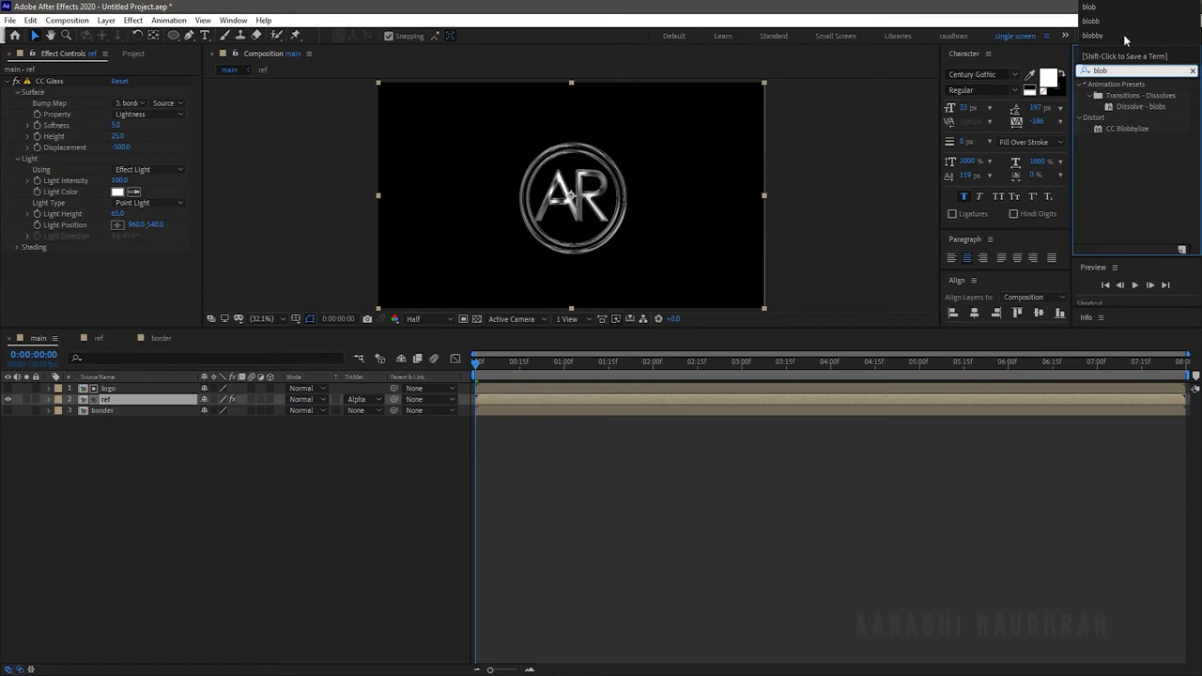
{"action": "left_click_drag", "start_coordinate": [1118, 129], "coordinate": [146, 285]}
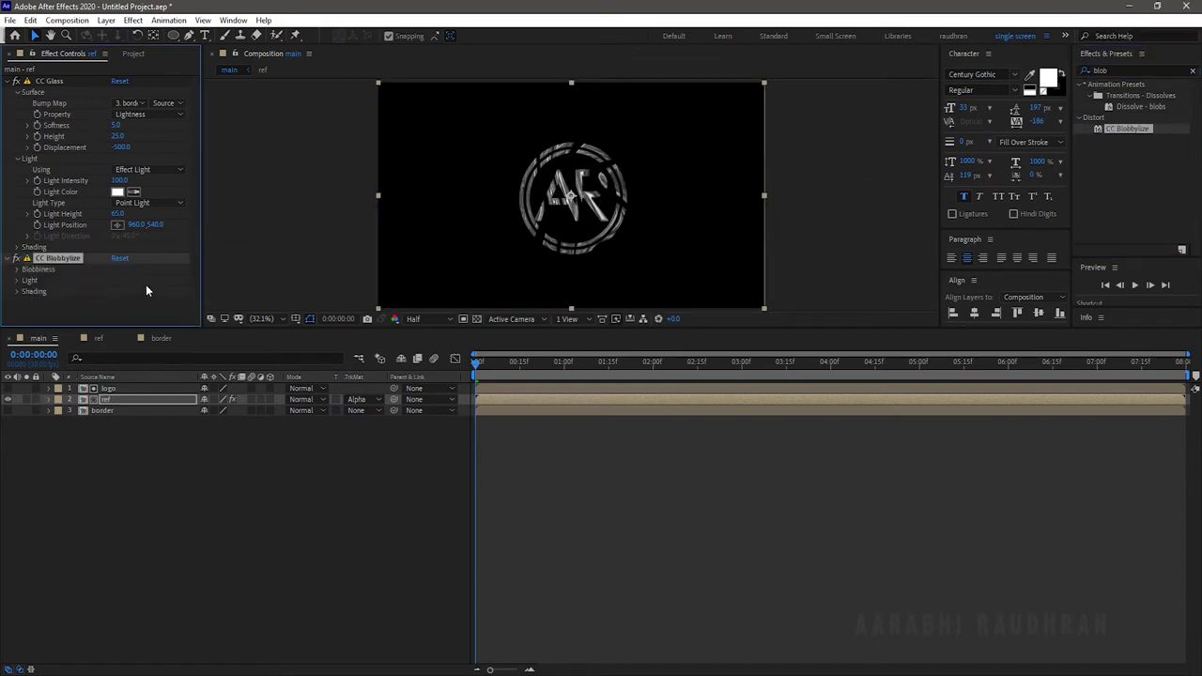
{"action": "left_click", "coordinate": [18, 271]}
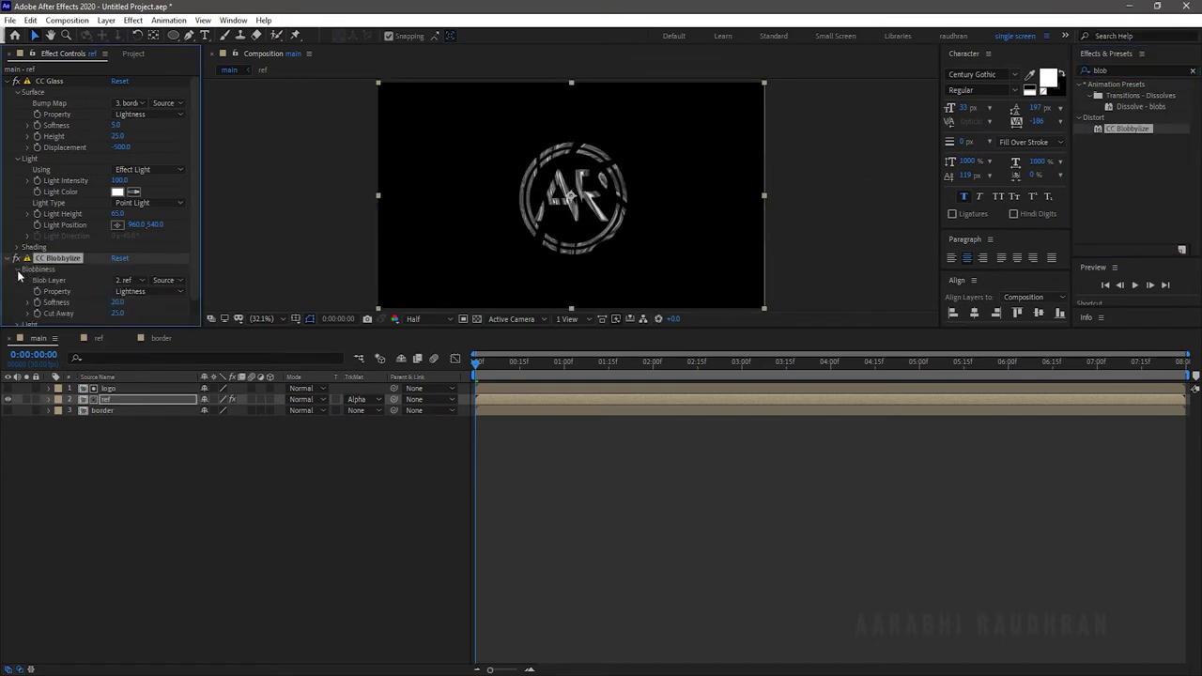
{"action": "left_click", "coordinate": [145, 291]}
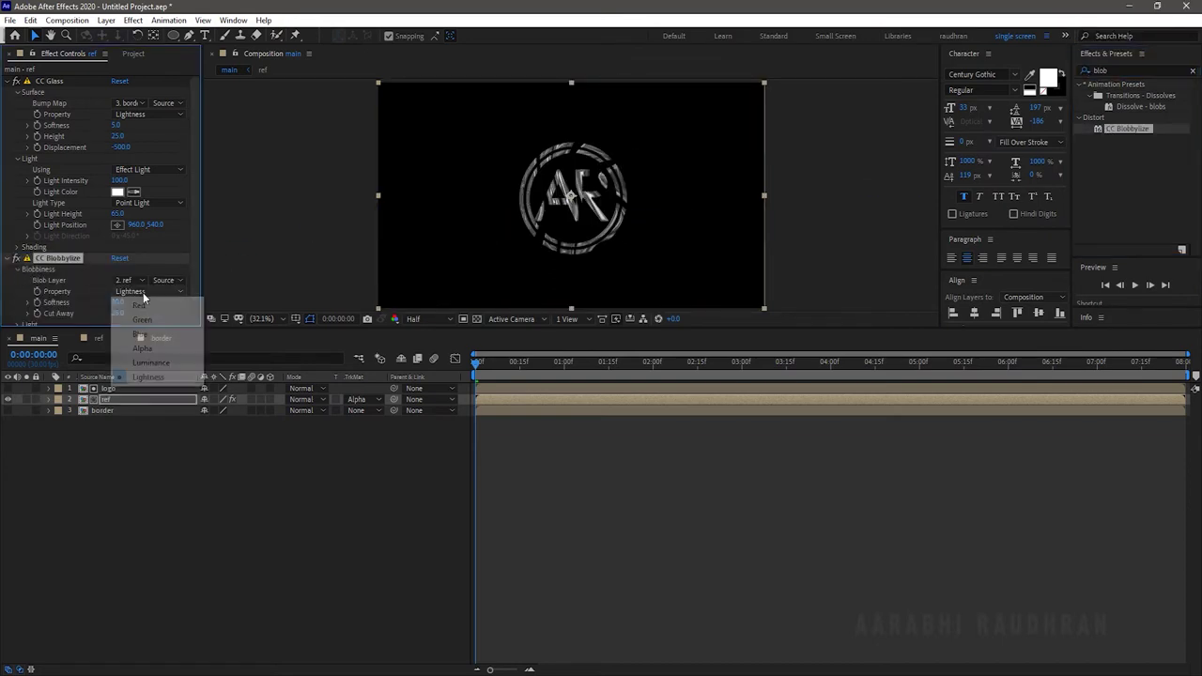
{"action": "left_click", "coordinate": [143, 349]}
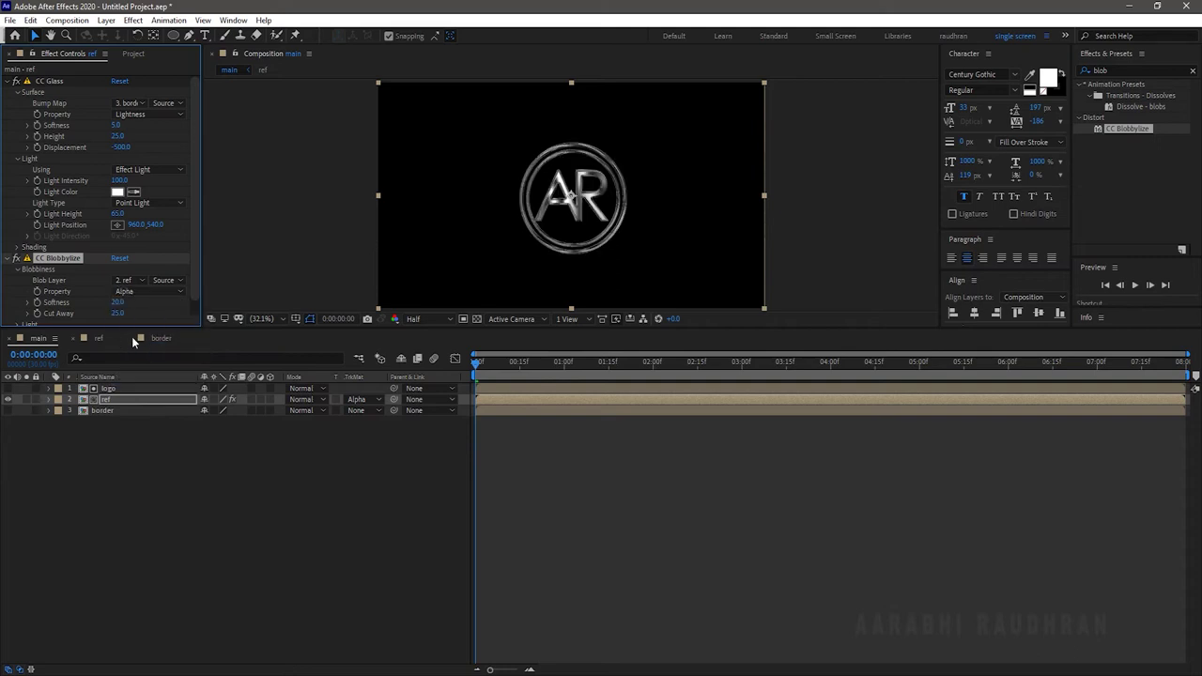
Display the main composition at 100% magnification and Full resolution.
{"action": "left_click", "coordinate": [282, 319]}
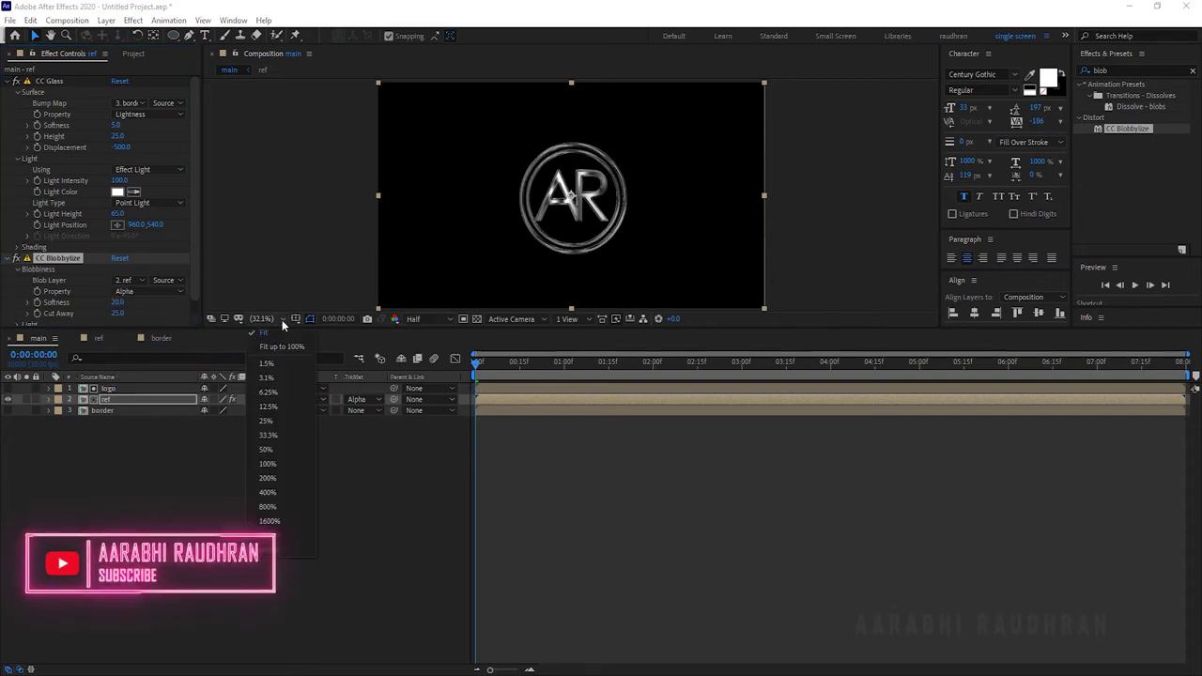
{"action": "left_click", "coordinate": [272, 464]}
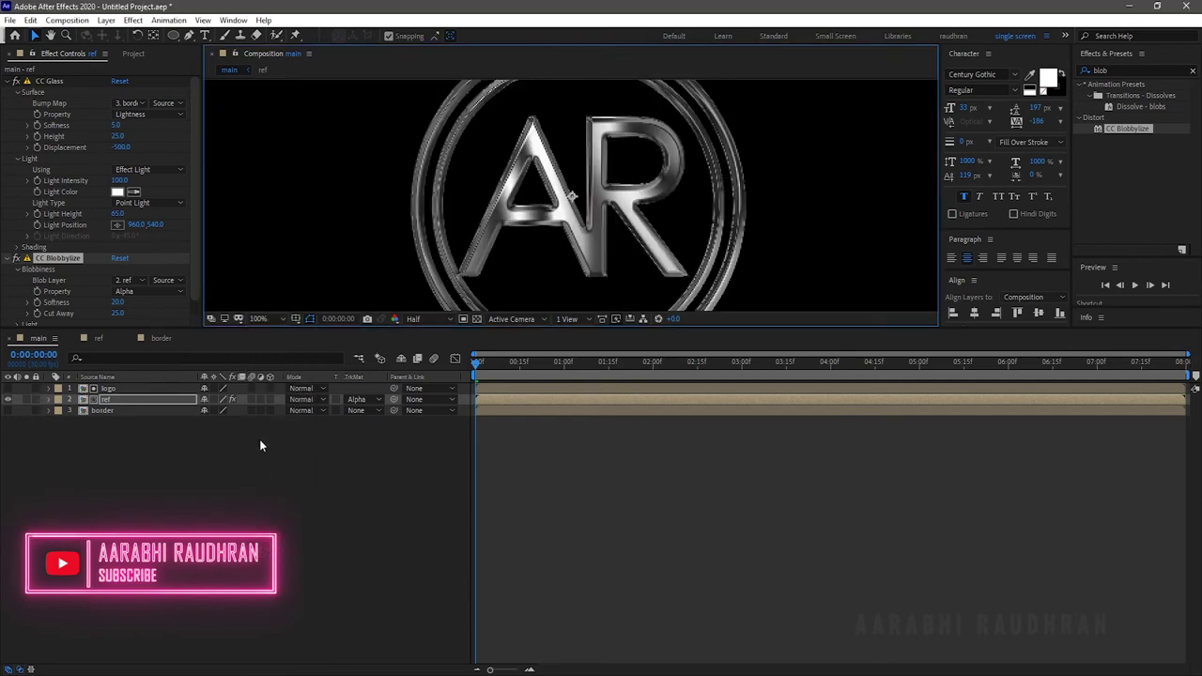
{"action": "left_click", "coordinate": [413, 321]}
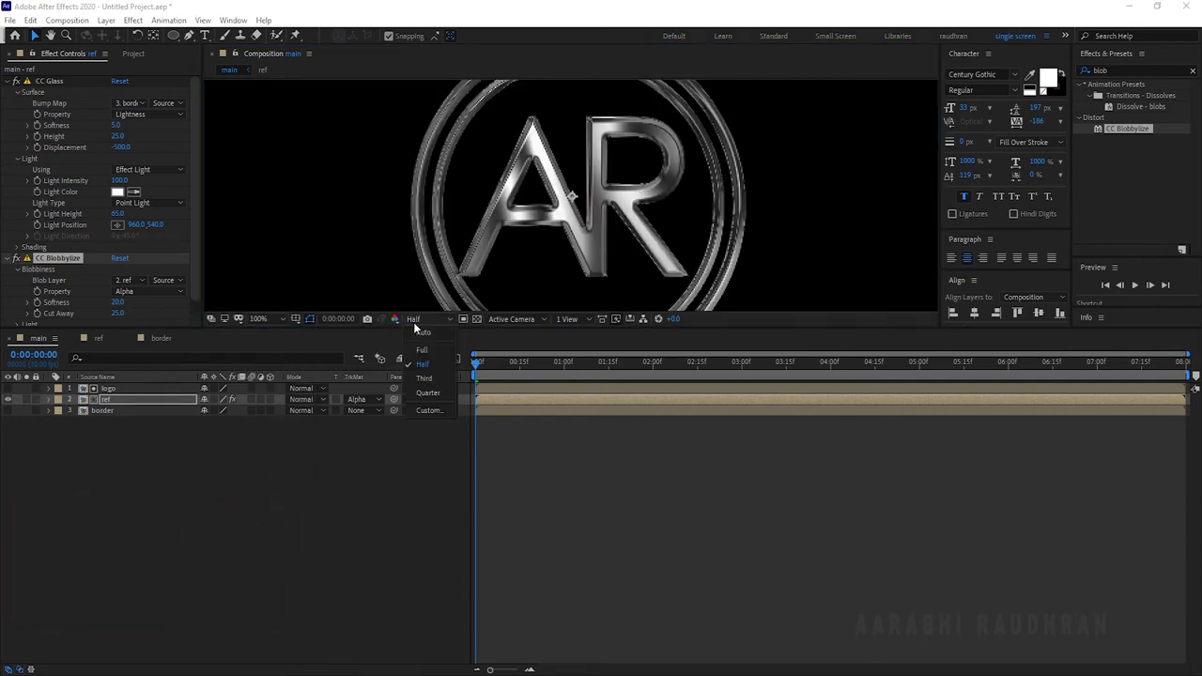
{"action": "left_click", "coordinate": [419, 348]}
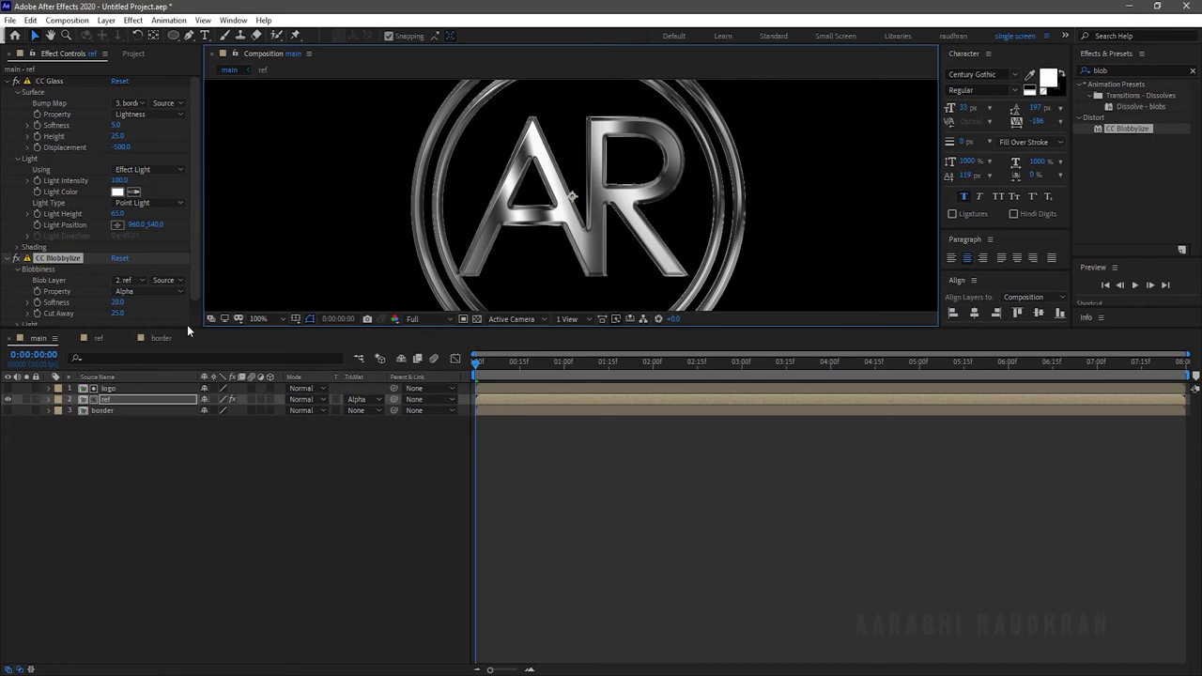
Set CC Blobbylize's Blob Layer to border, Softness to 5.5 and Cut Away to 0, and preview the animation briefly.
{"action": "left_click", "coordinate": [139, 278]}
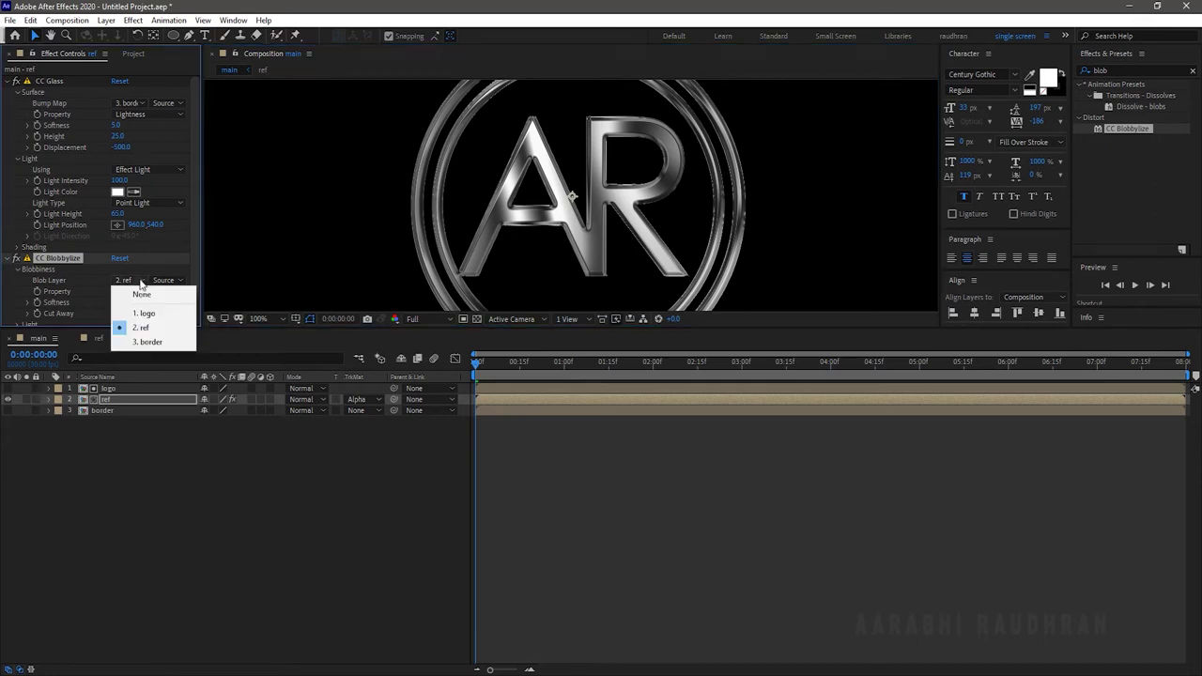
{"action": "left_click", "coordinate": [152, 340]}
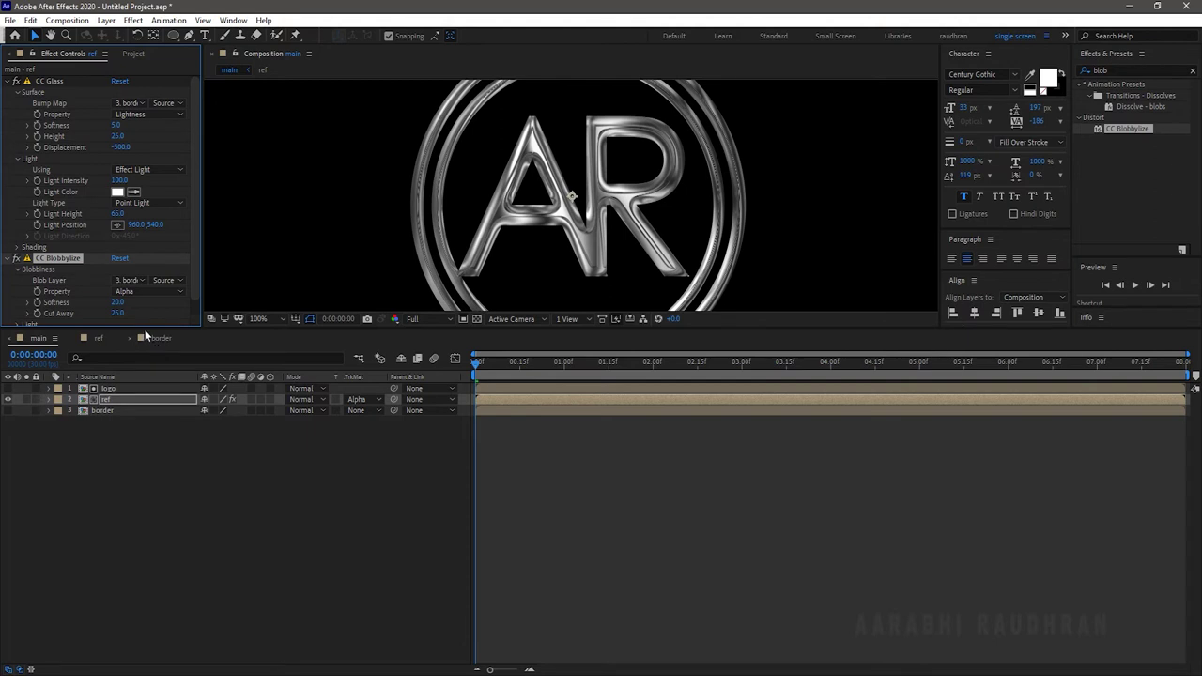
{"action": "left_click", "coordinate": [115, 303]}
{"action": "left_click", "coordinate": [118, 313]}
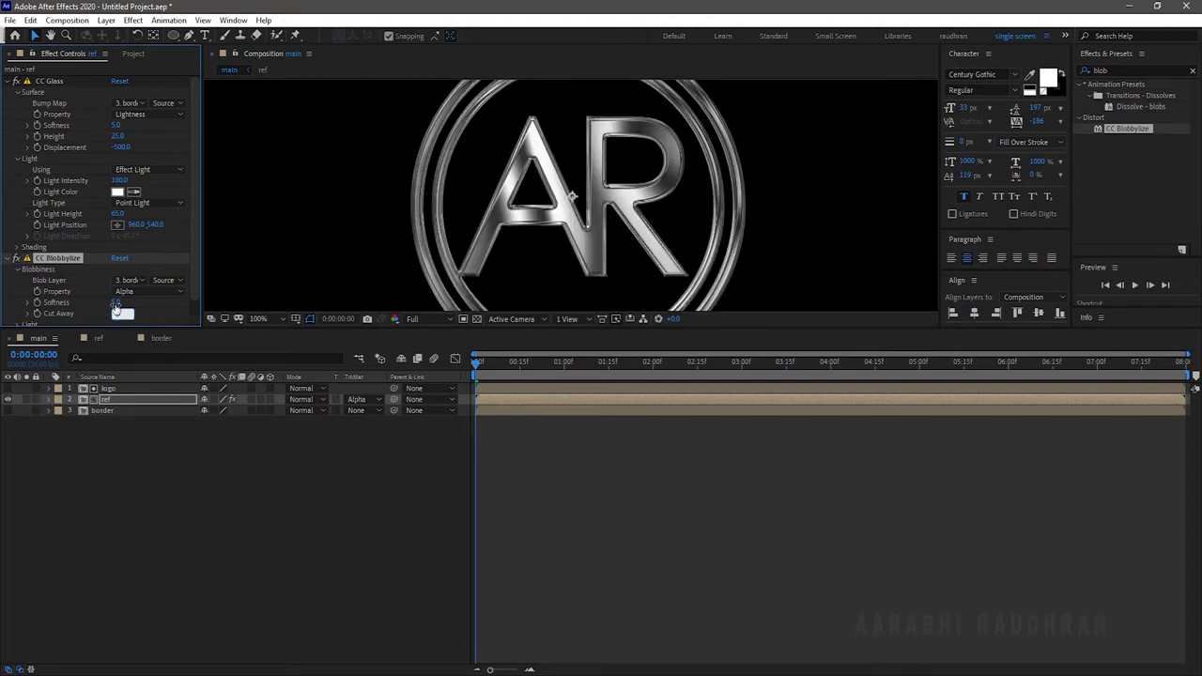
{"action": "left_click", "coordinate": [115, 302]}
{"action": "type", "text": "20"}
{"action": "key", "text": "Return"}
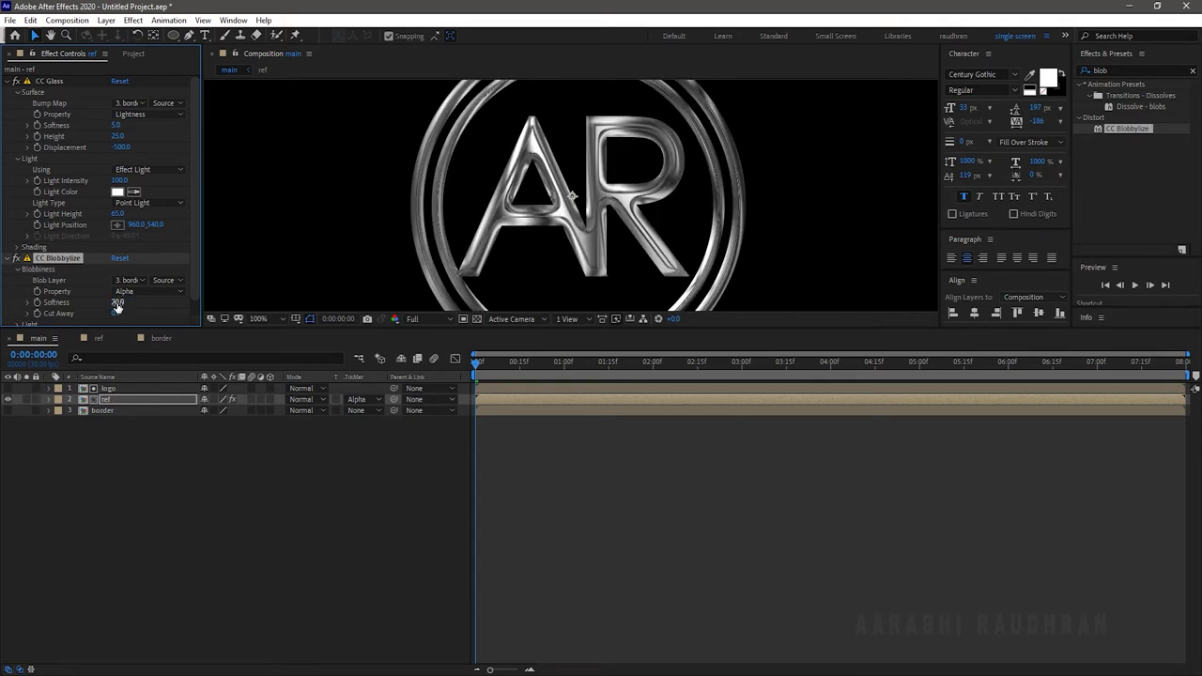
{"action": "left_click", "coordinate": [648, 539]}
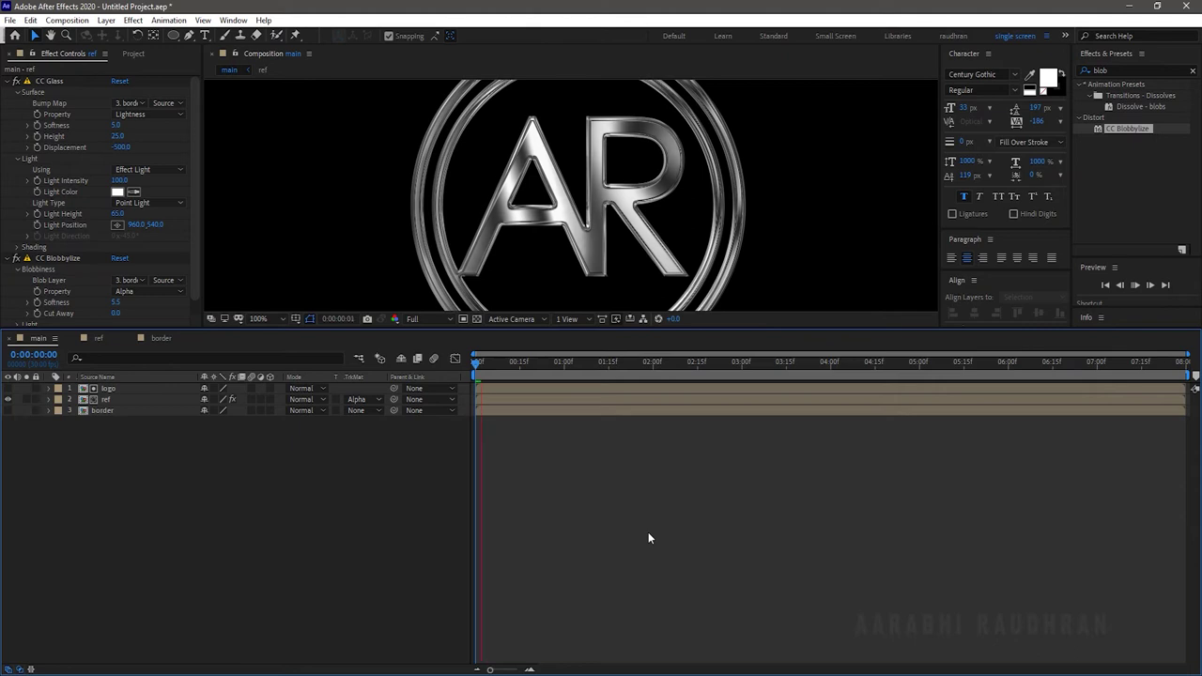
{"action": "key", "text": "space"}
Reposition the AR text layer in the logo composition to 977.8, 781.5 and return to the main composition.
{"action": "left_click", "coordinate": [135, 387]}
{"action": "double_click", "coordinate": [136, 387]}
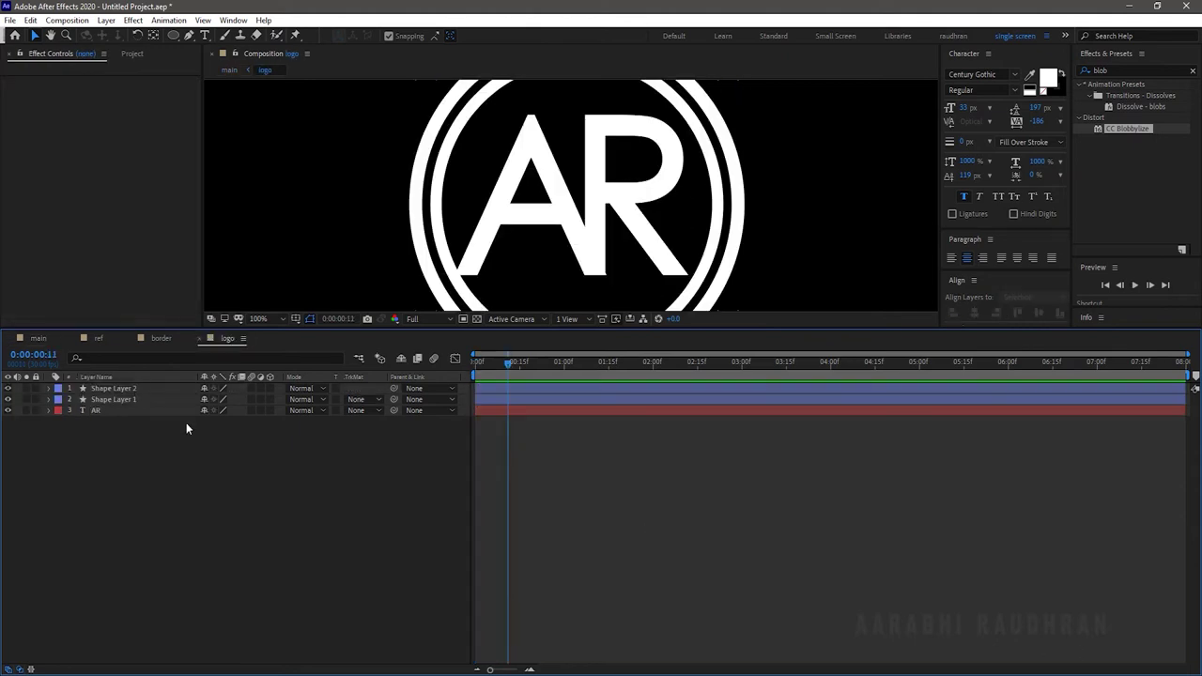
{"action": "left_click", "coordinate": [120, 410]}
{"action": "key", "text": "p"}
{"action": "mouse_move", "coordinate": [214, 422]}
{"action": "left_mouse_down"}
{"action": "mouse_move", "coordinate": [236, 486]}
{"action": "mouse_move", "coordinate": [212, 423]}
{"action": "left_mouse_up"}
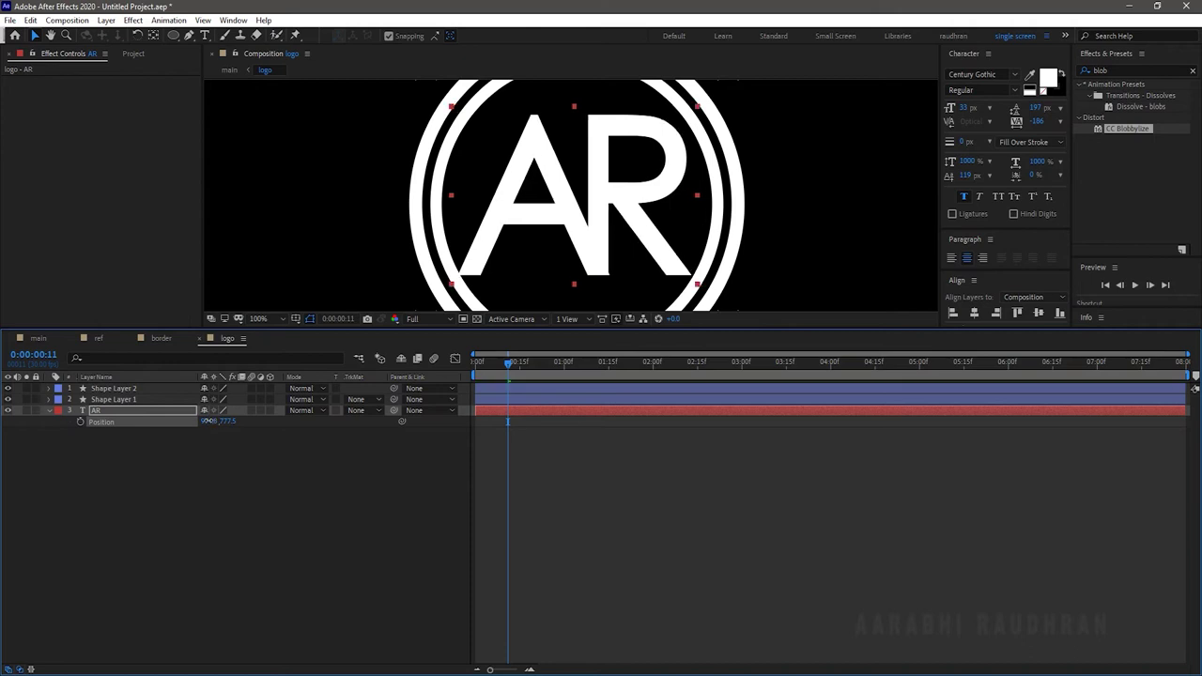
{"action": "left_click", "coordinate": [203, 524]}
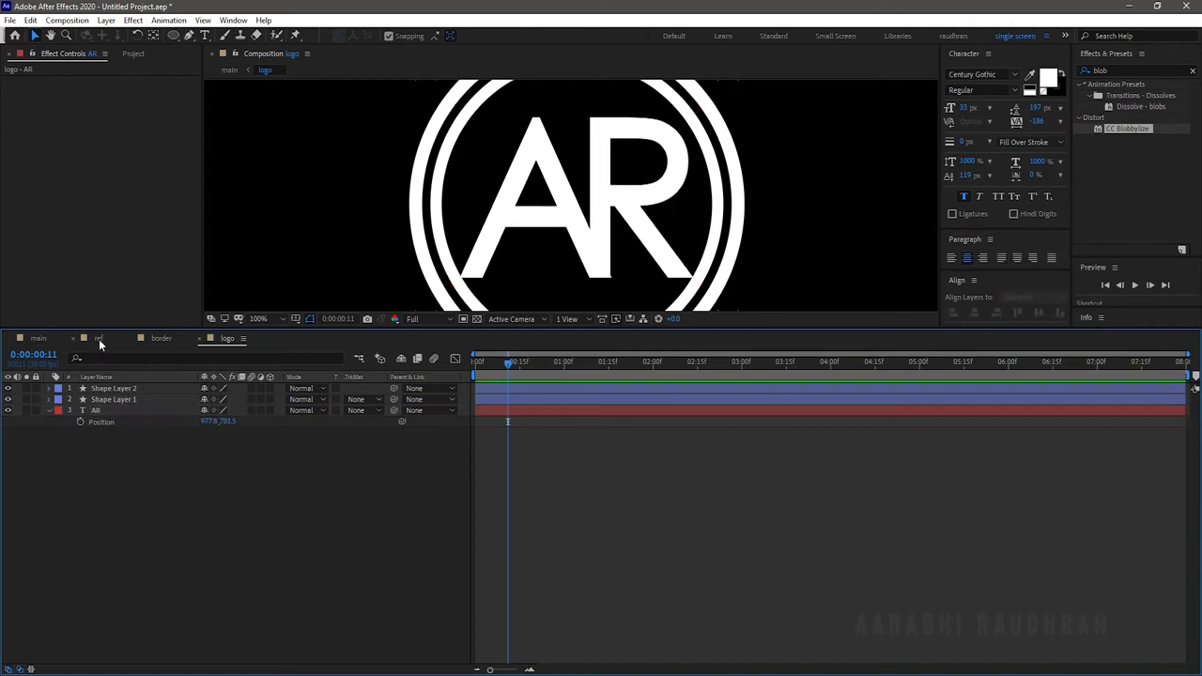
{"action": "left_click", "coordinate": [37, 340]}
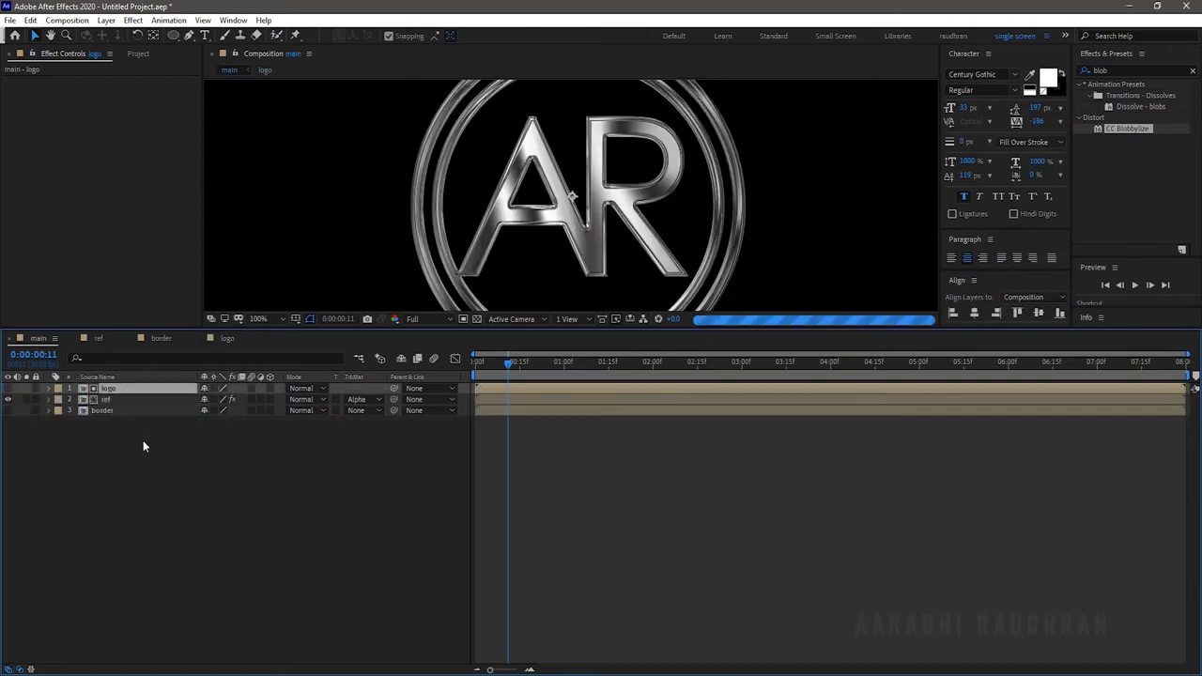
Preview the main composition's metallic logo animation briefly.
{"action": "left_click", "coordinate": [175, 481]}
{"action": "key", "text": "space"}
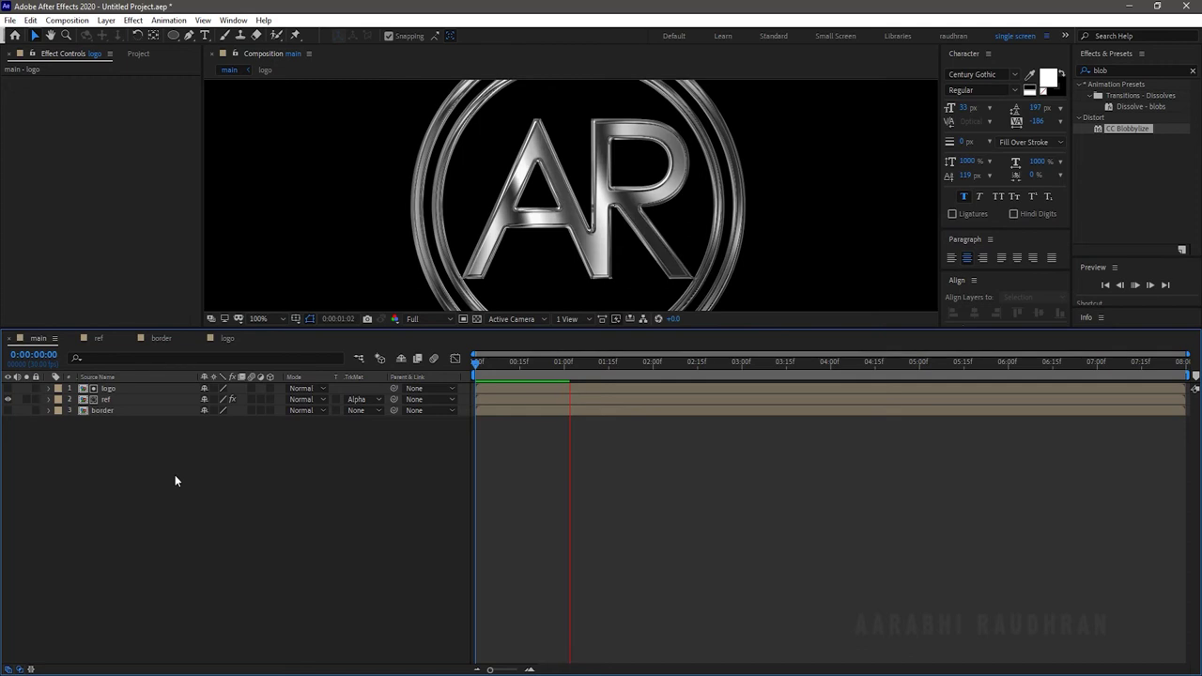
{"action": "key", "text": "space"}
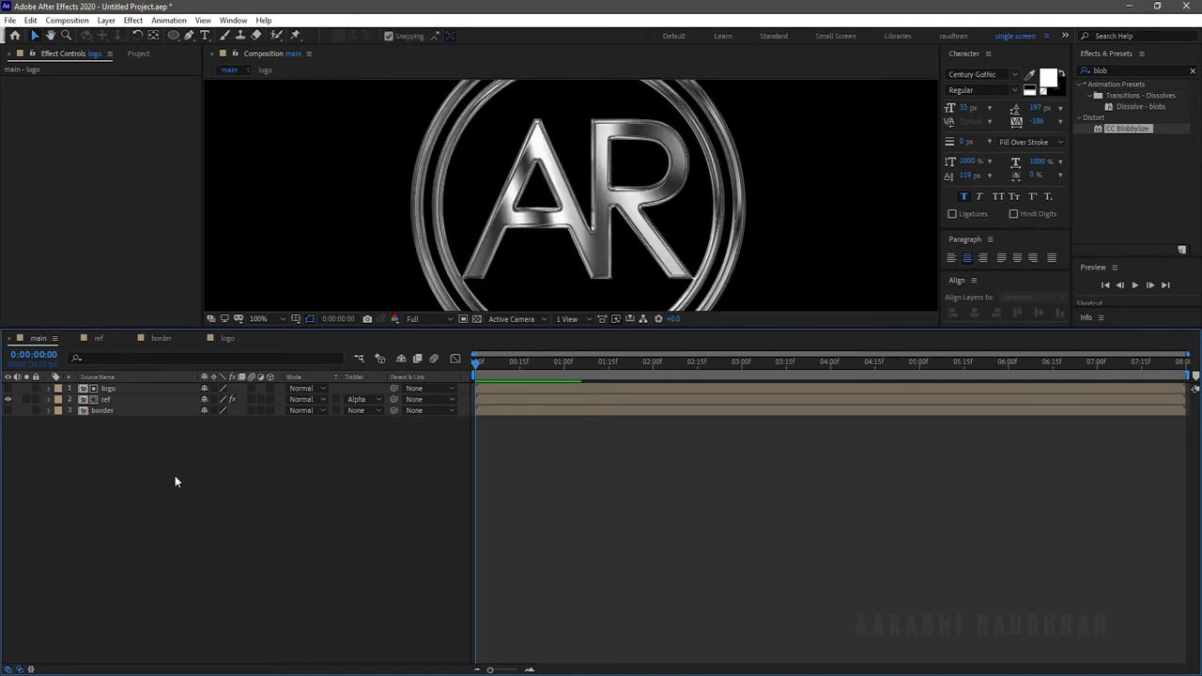
Display the main composition fitted to the viewer at Half resolution and enlarge the viewer area.
{"action": "left_click", "coordinate": [258, 319]}
{"action": "left_click", "coordinate": [282, 337]}
{"action": "left_click", "coordinate": [414, 319]}
{"action": "left_click", "coordinate": [433, 365]}
{"action": "left_click_drag", "start_coordinate": [432, 329], "coordinate": [427, 406]}
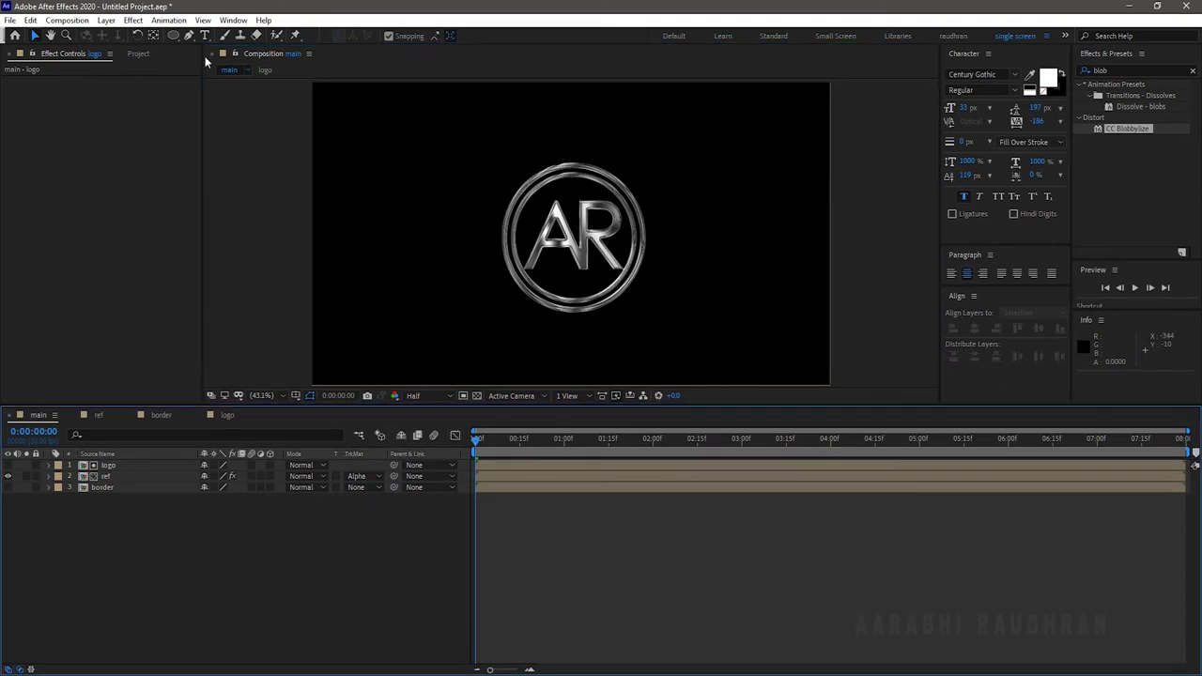
Add the dust footage above the logo layer, set its blending mode to Add, and preview the result.
{"action": "left_click", "coordinate": [137, 53]}
{"action": "left_click", "coordinate": [75, 268]}
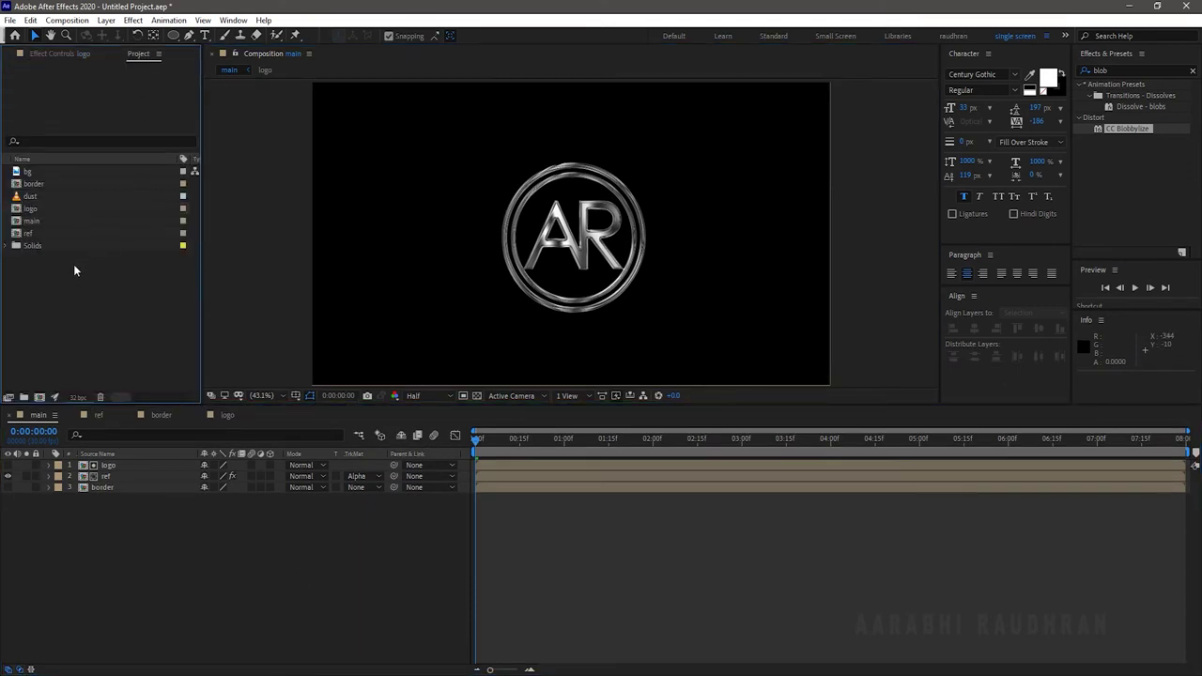
{"action": "left_click_drag", "start_coordinate": [36, 197], "coordinate": [105, 459]}
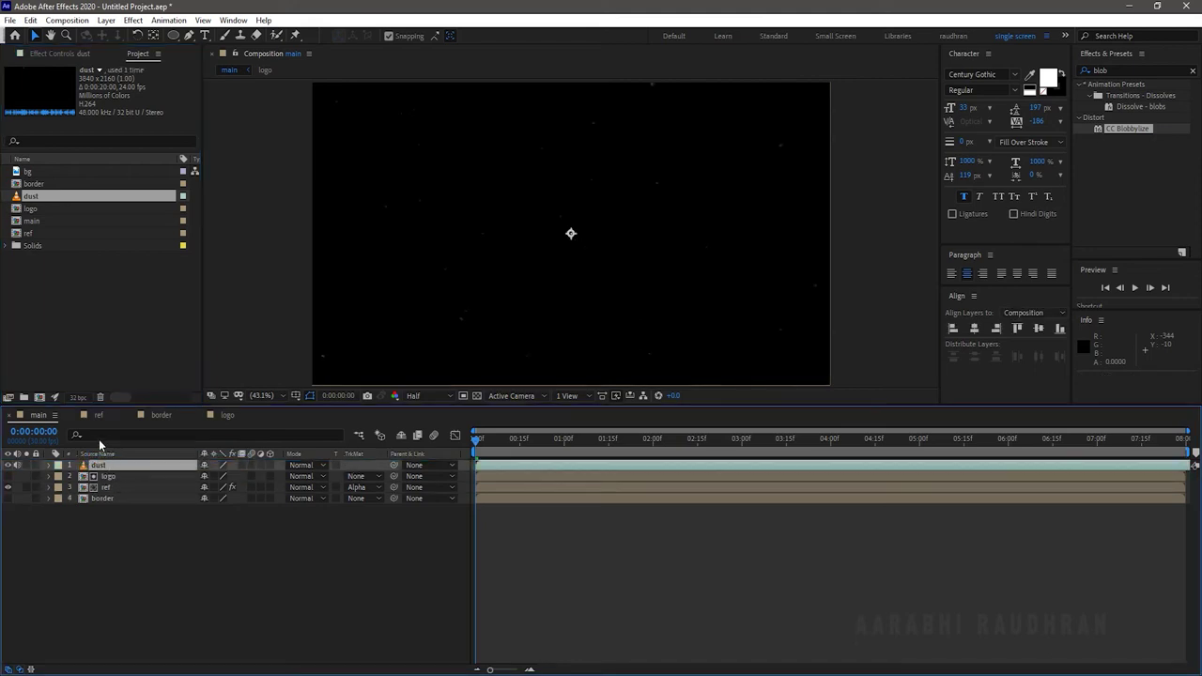
{"action": "left_click", "coordinate": [316, 467]}
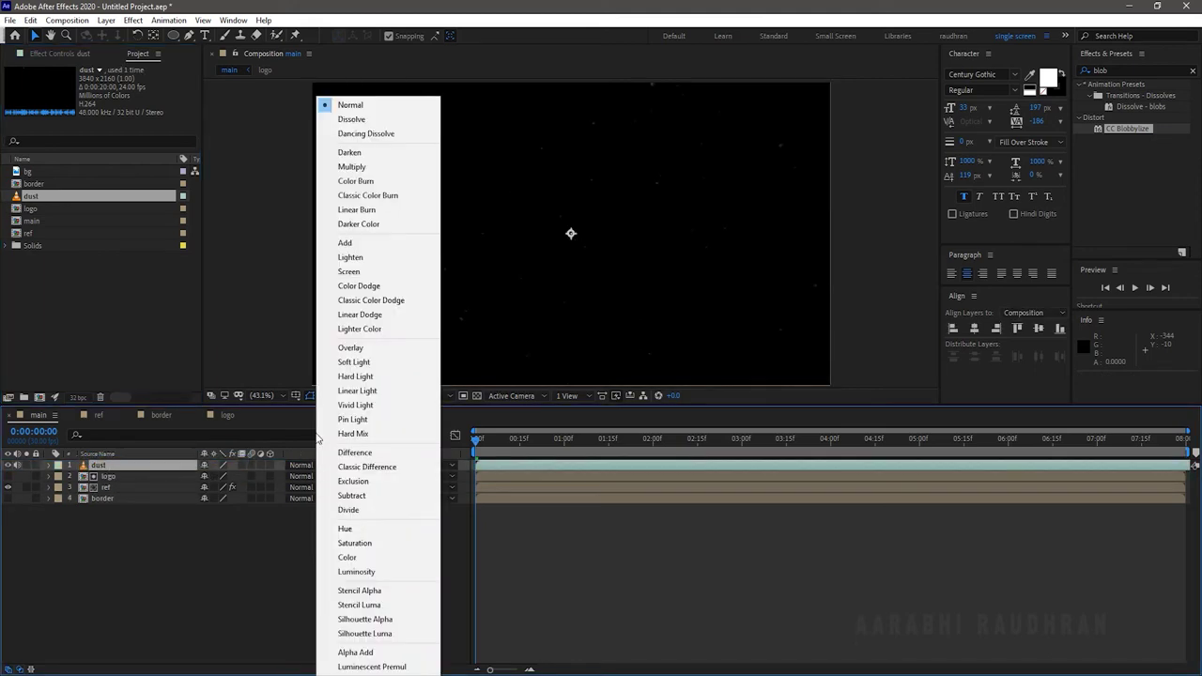
{"action": "left_click", "coordinate": [343, 246]}
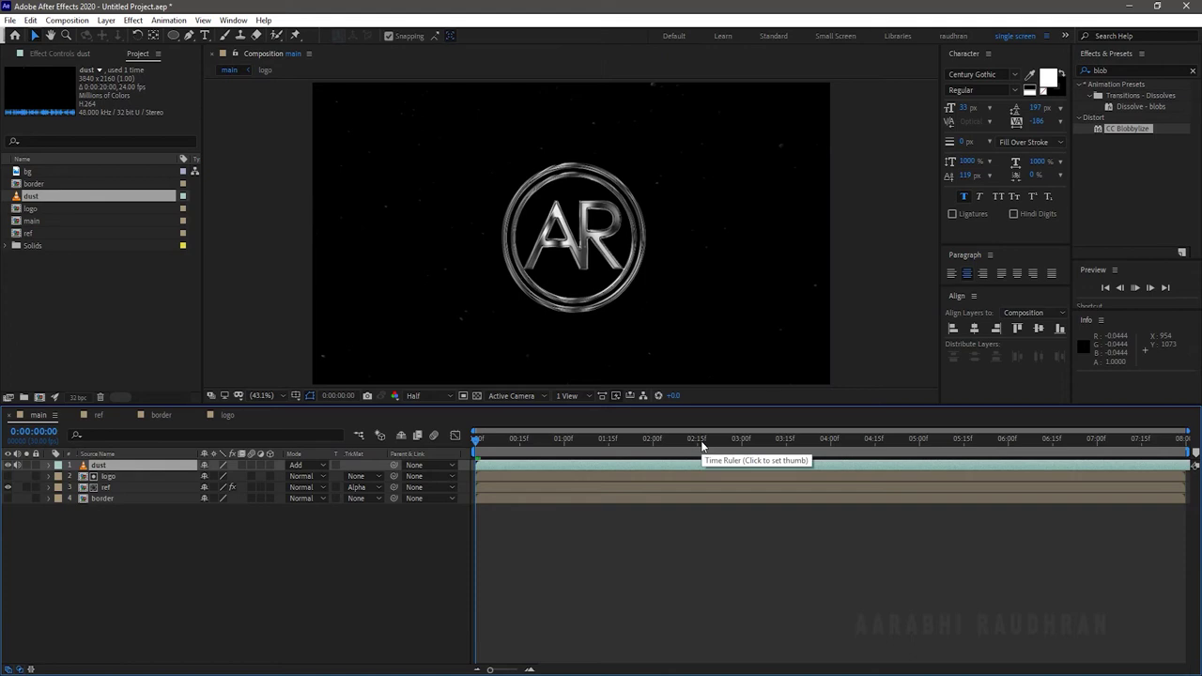
{"action": "key", "text": "space"}
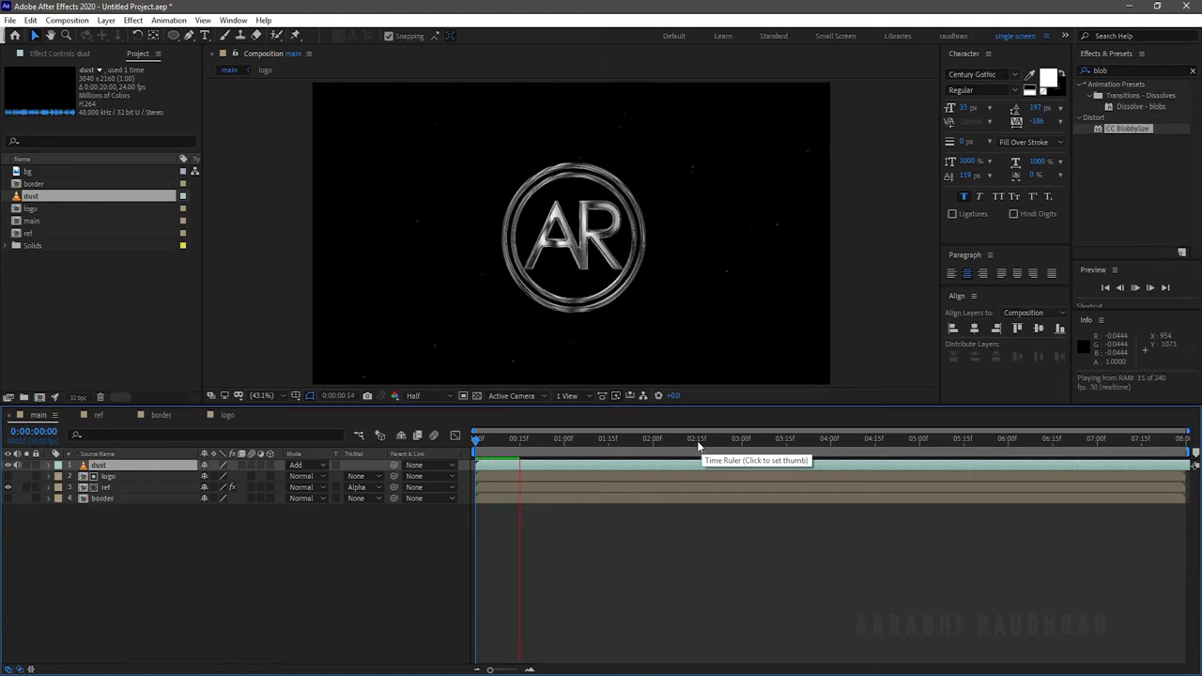
{"action": "key", "text": "space"}
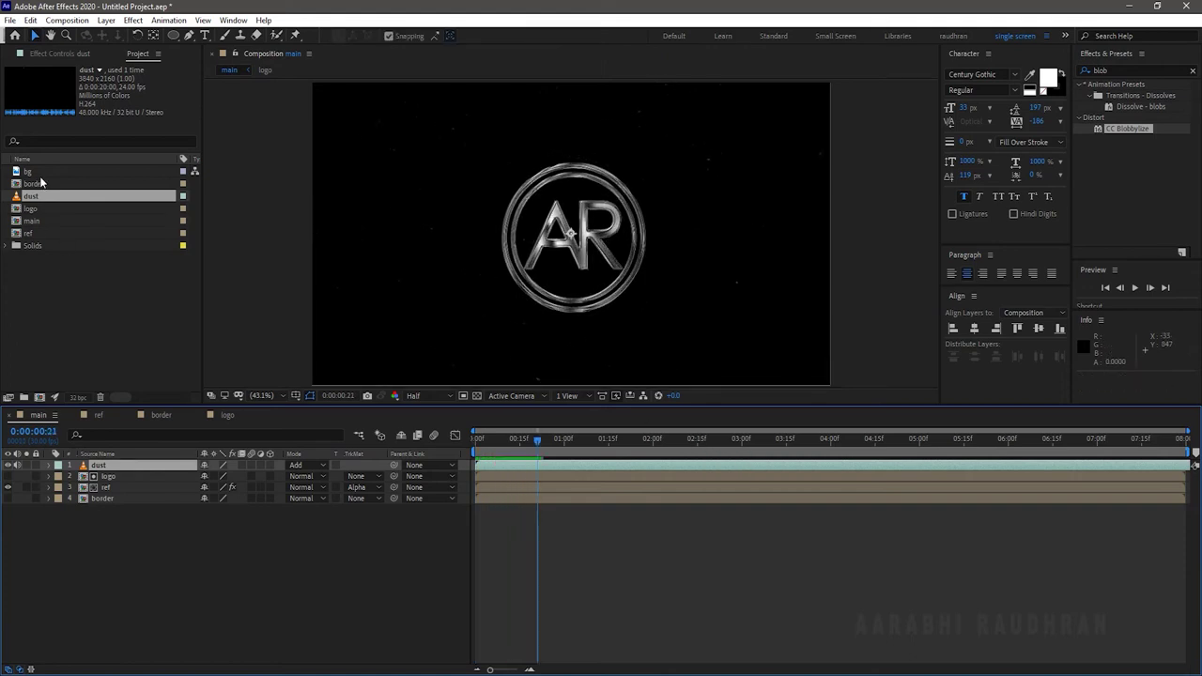
Add the bg image beneath the border layer and scale it to 152% to fill the frame.
{"action": "left_click_drag", "start_coordinate": [39, 175], "coordinate": [88, 519]}
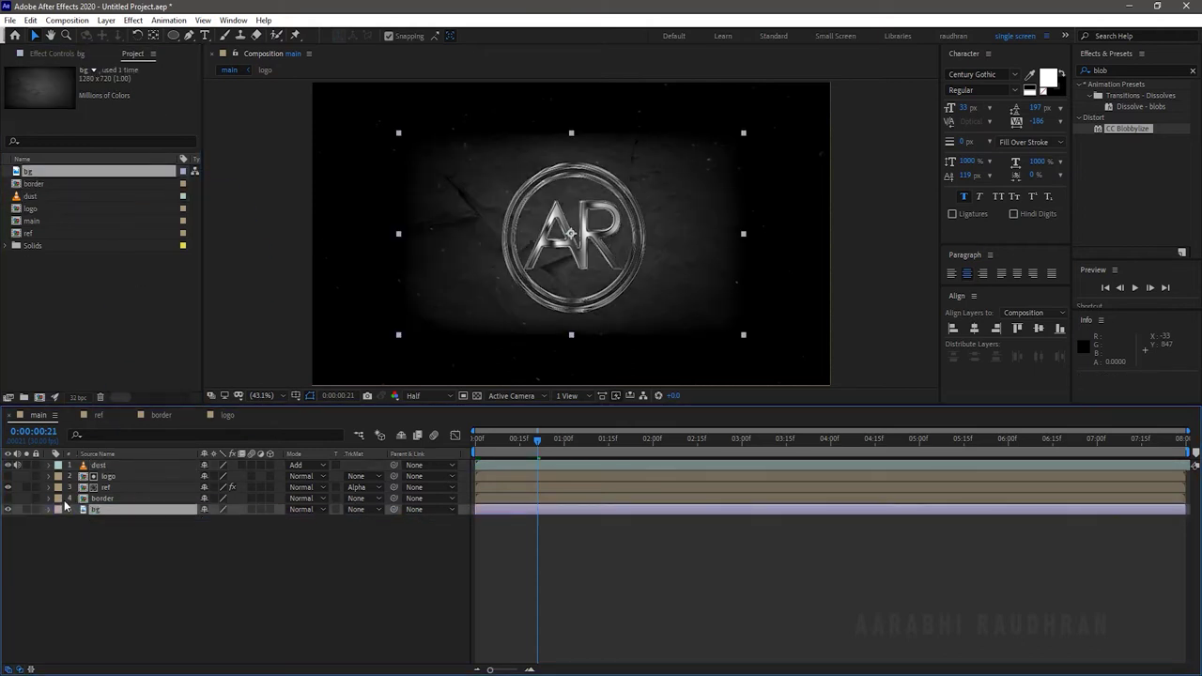
{"action": "key", "text": "s"}
{"action": "left_click_drag", "start_coordinate": [222, 520], "coordinate": [262, 527]}
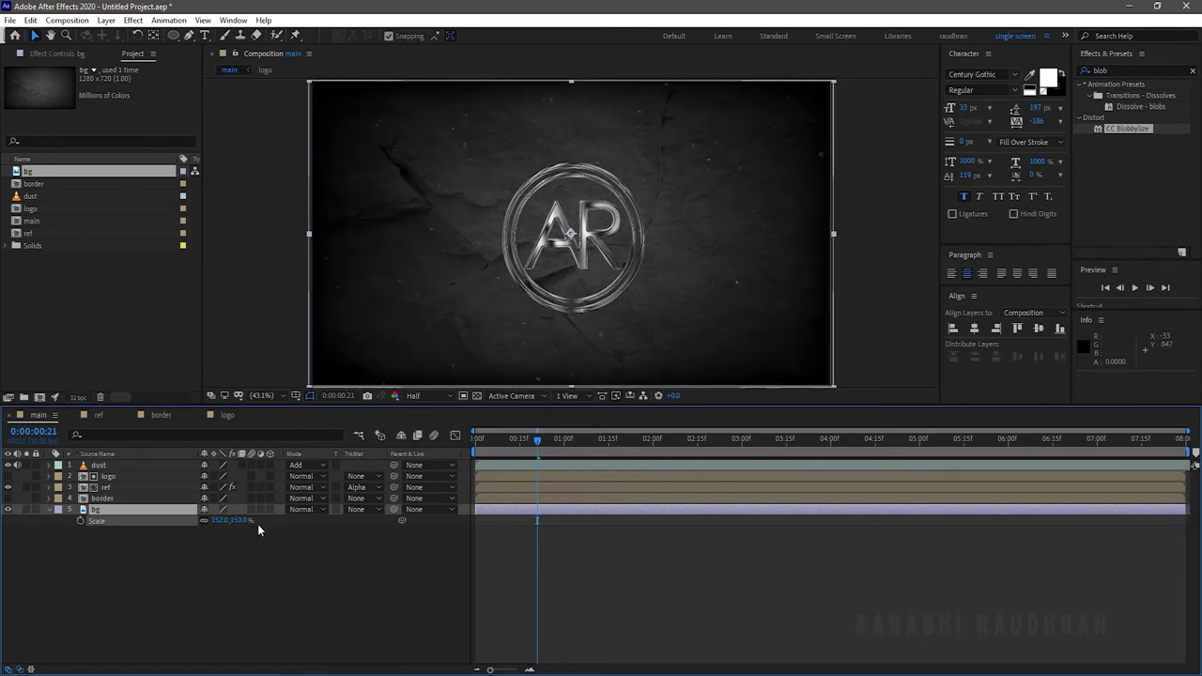
Apply Curves to the bg layer, pull the RGB curve's midpoint down to darken it, and preview the animation.
{"action": "left_click", "coordinate": [1113, 71]}
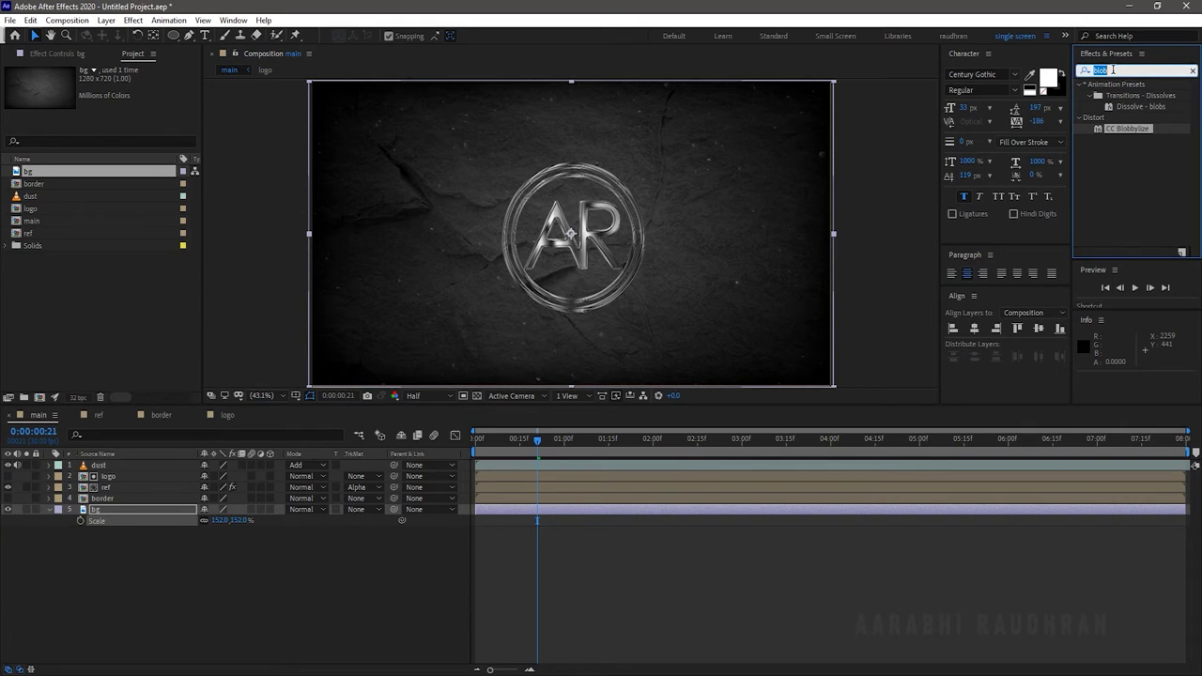
{"action": "type", "text": "cur"}
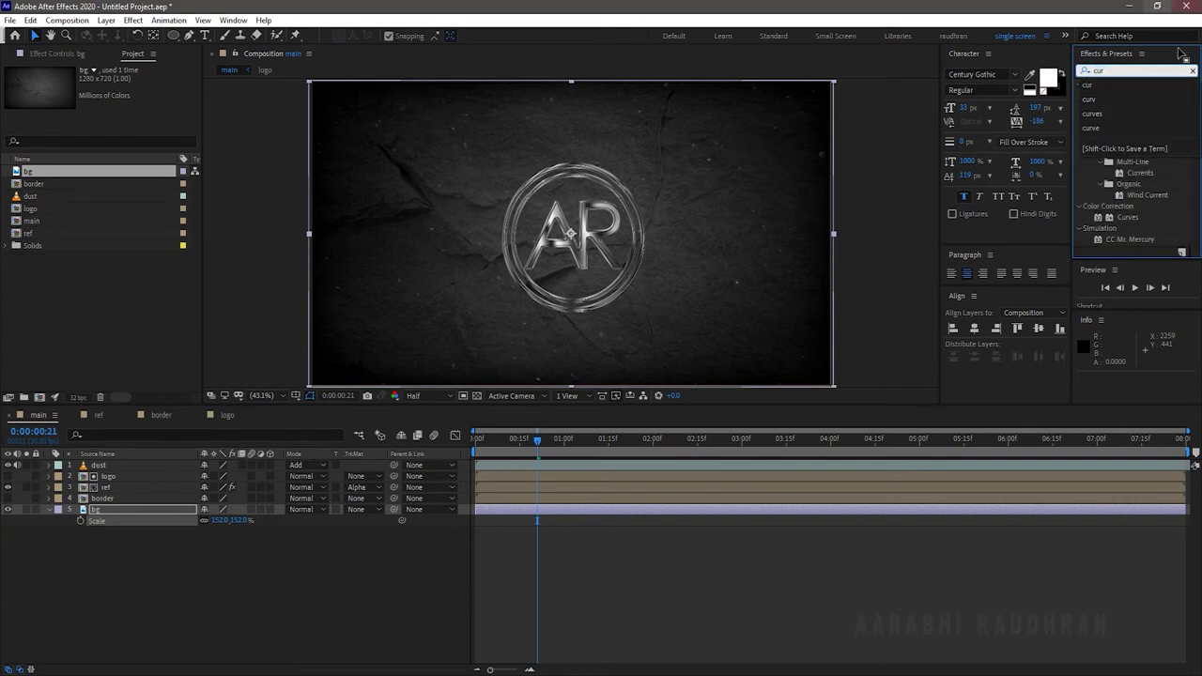
{"action": "left_click_drag", "start_coordinate": [1127, 217], "coordinate": [154, 508]}
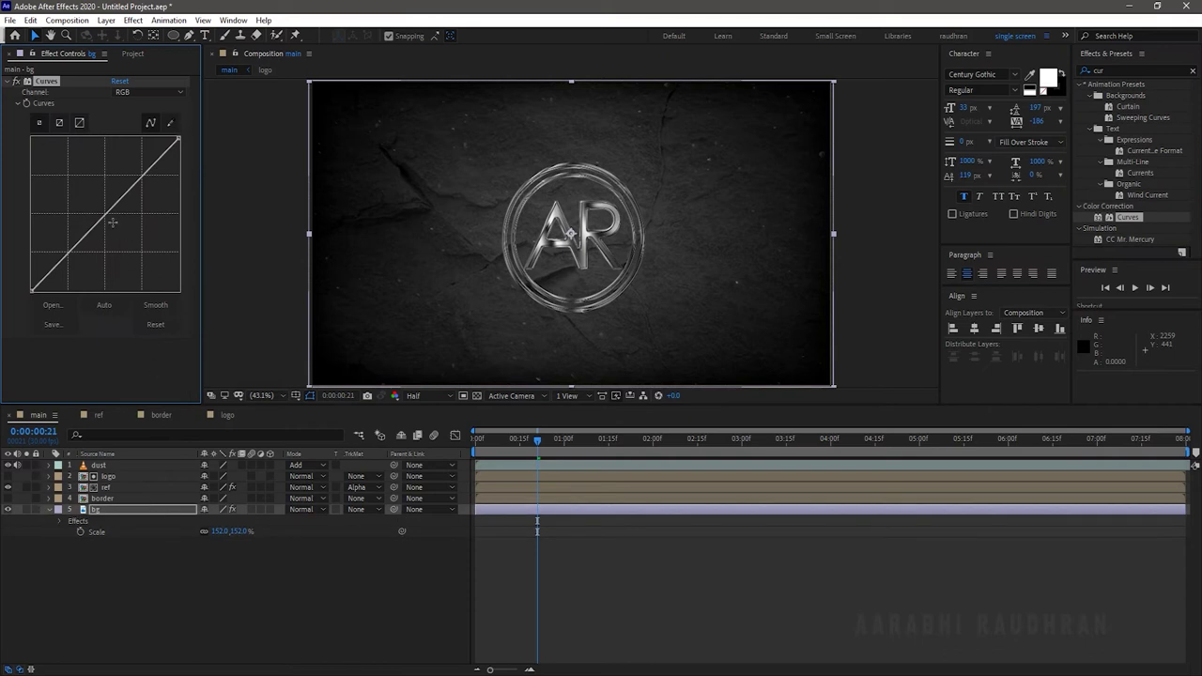
{"action": "mouse_move", "coordinate": [107, 214]}
{"action": "left_mouse_down"}
{"action": "mouse_move", "coordinate": [132, 240]}
{"action": "mouse_move", "coordinate": [121, 230]}
{"action": "left_mouse_up"}
{"action": "left_click", "coordinate": [267, 551]}
{"action": "key", "text": "space"}
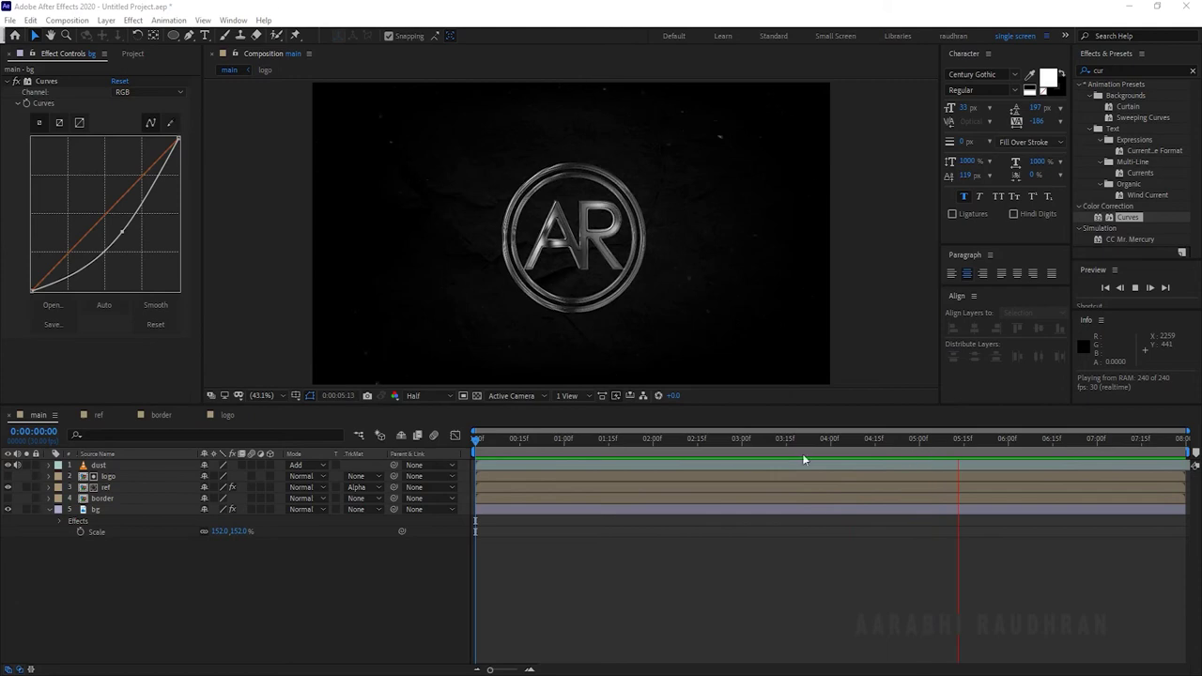
{"action": "left_click", "coordinate": [316, 606]}
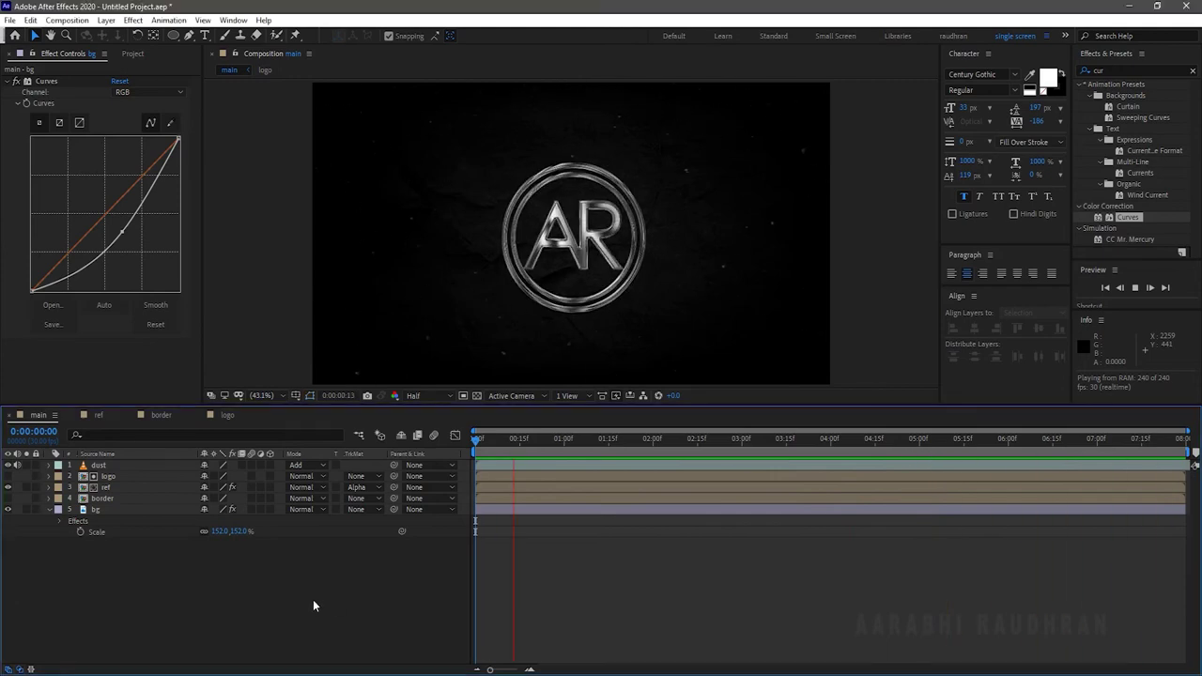
Pre-compose the logo, ref and border layers into a composition named zoom.
{"action": "left_click", "coordinate": [109, 497]}
{"action": "left_click", "coordinate": [118, 478], "text": "shift"}
{"action": "right_click", "coordinate": [118, 478]}
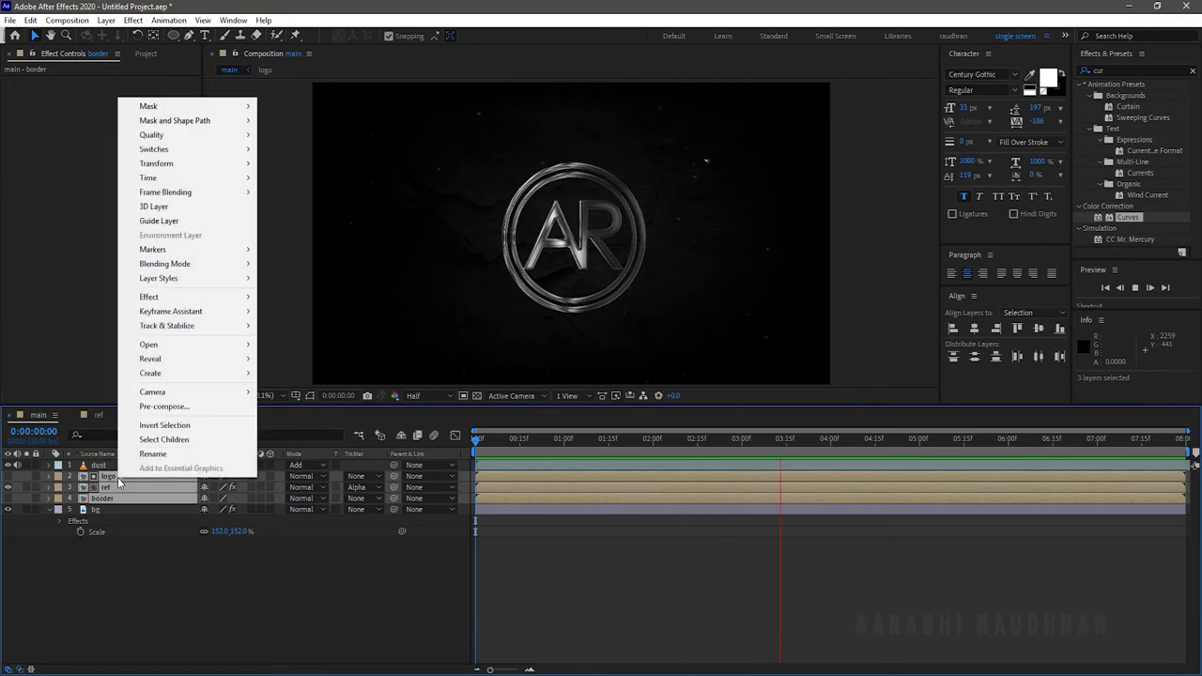
{"action": "left_click", "coordinate": [160, 408]}
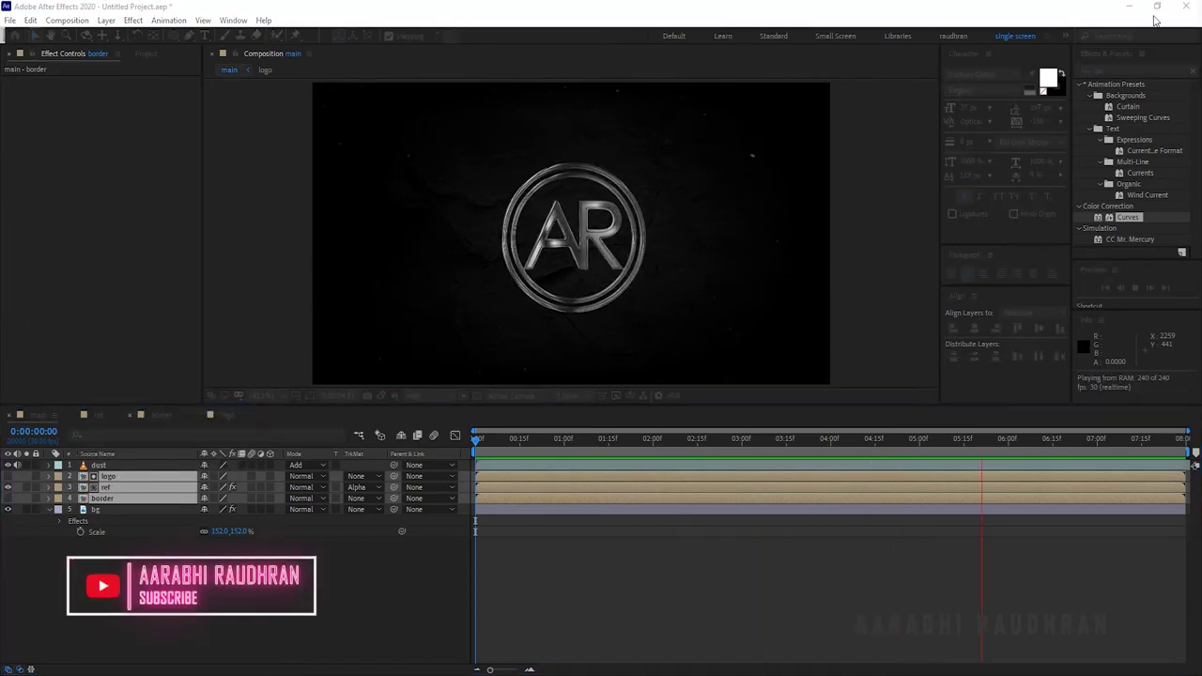
{"action": "type", "text": "zoom"}
{"action": "key", "text": "Return"}
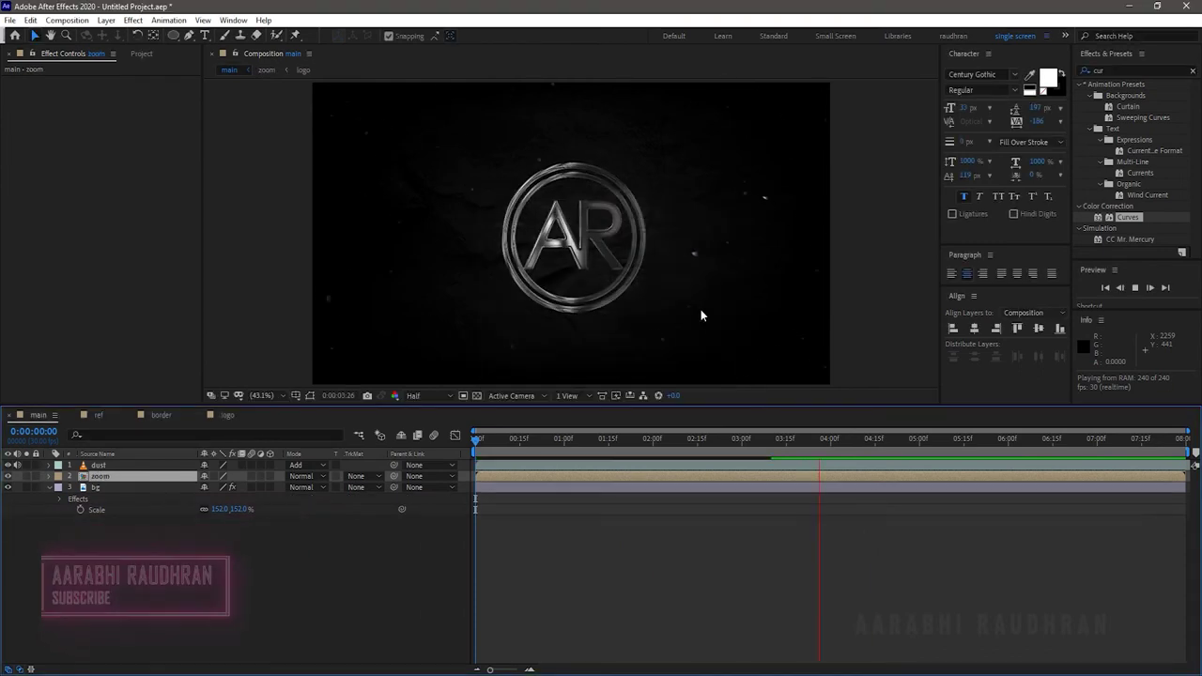
Keyframe the zoom layer's Scale from 85% at 0:00 to 100% at 4:00.
{"action": "left_click", "coordinate": [324, 562]}
{"action": "left_click", "coordinate": [103, 481]}
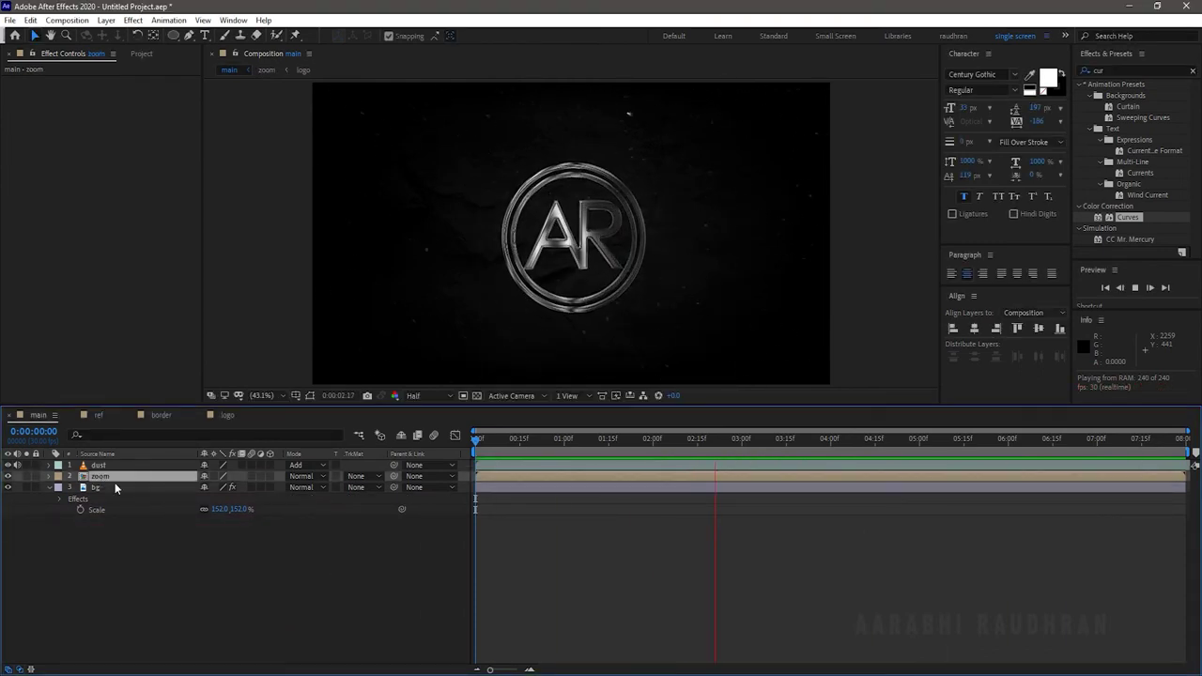
{"action": "key", "text": "s"}
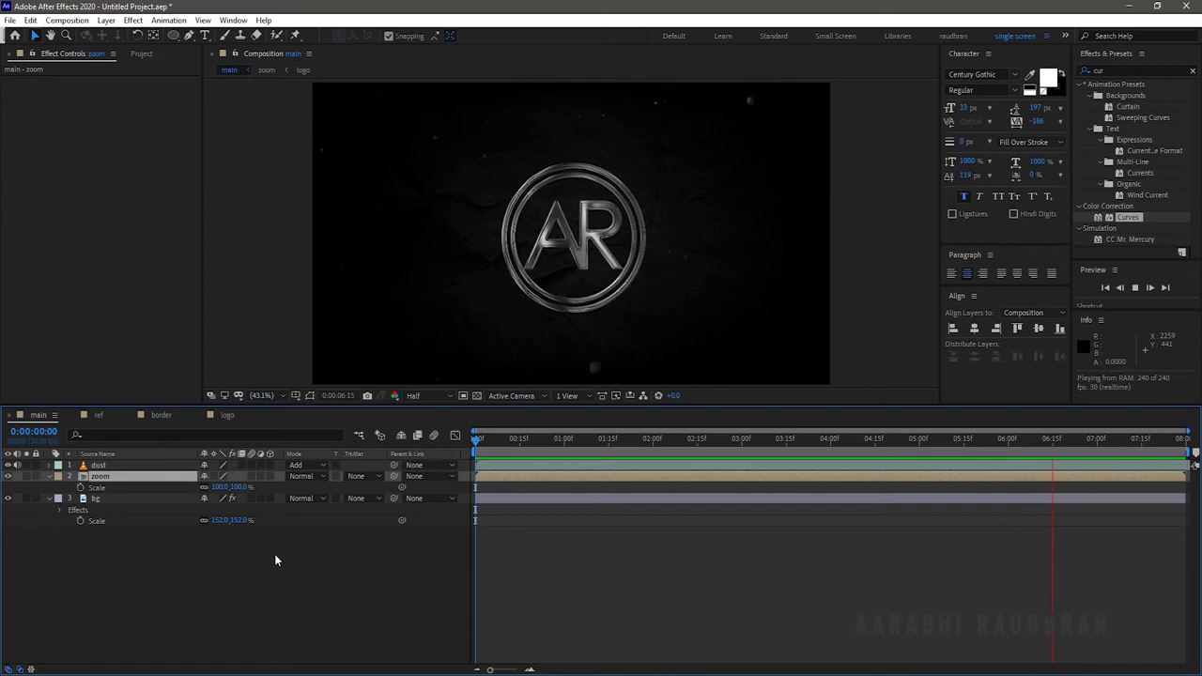
{"action": "key", "text": "space"}
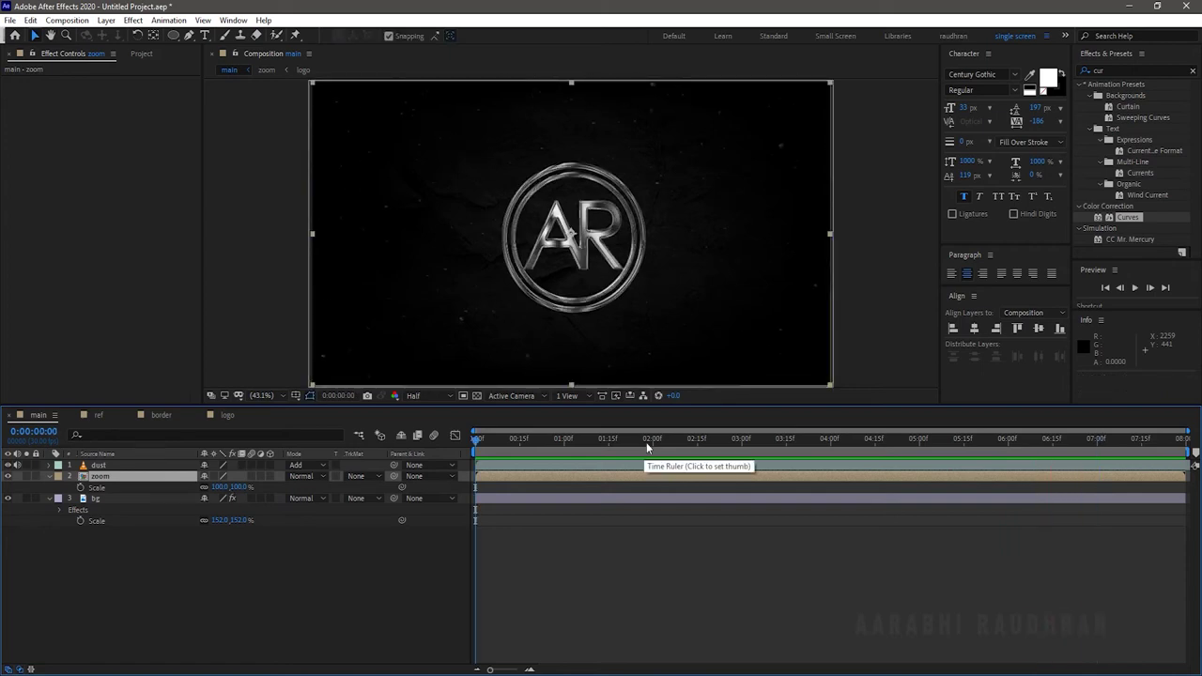
{"action": "left_click", "coordinate": [831, 445]}
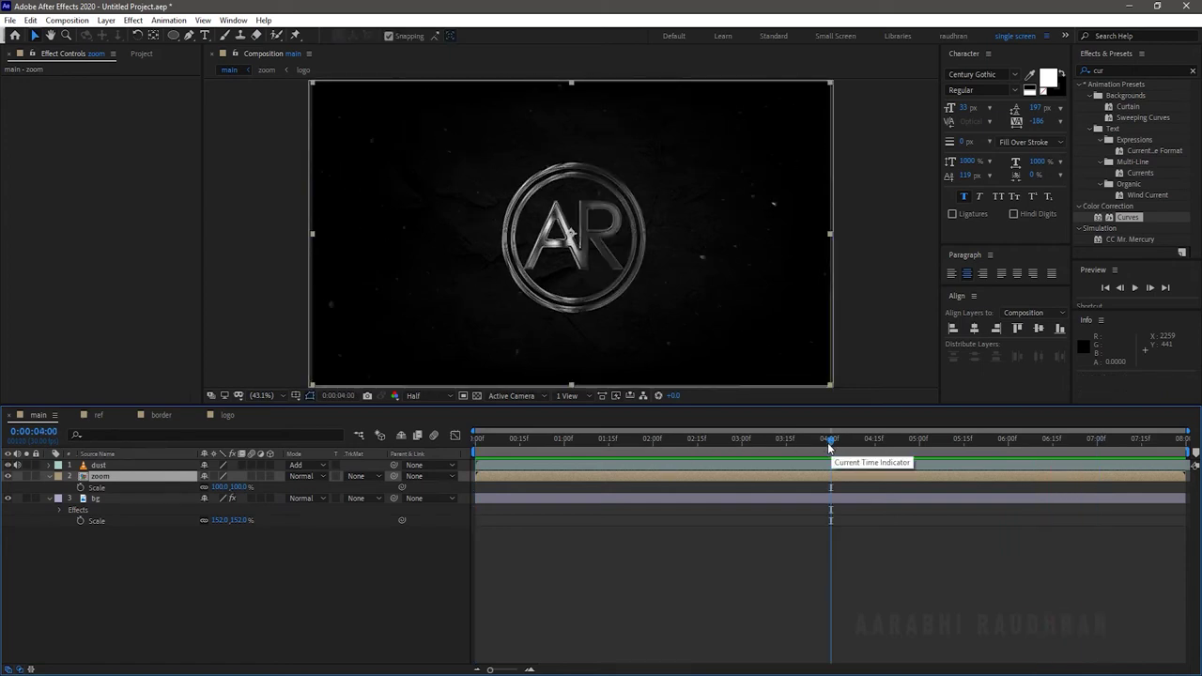
{"action": "left_click", "coordinate": [81, 488]}
{"action": "key", "text": "Home"}
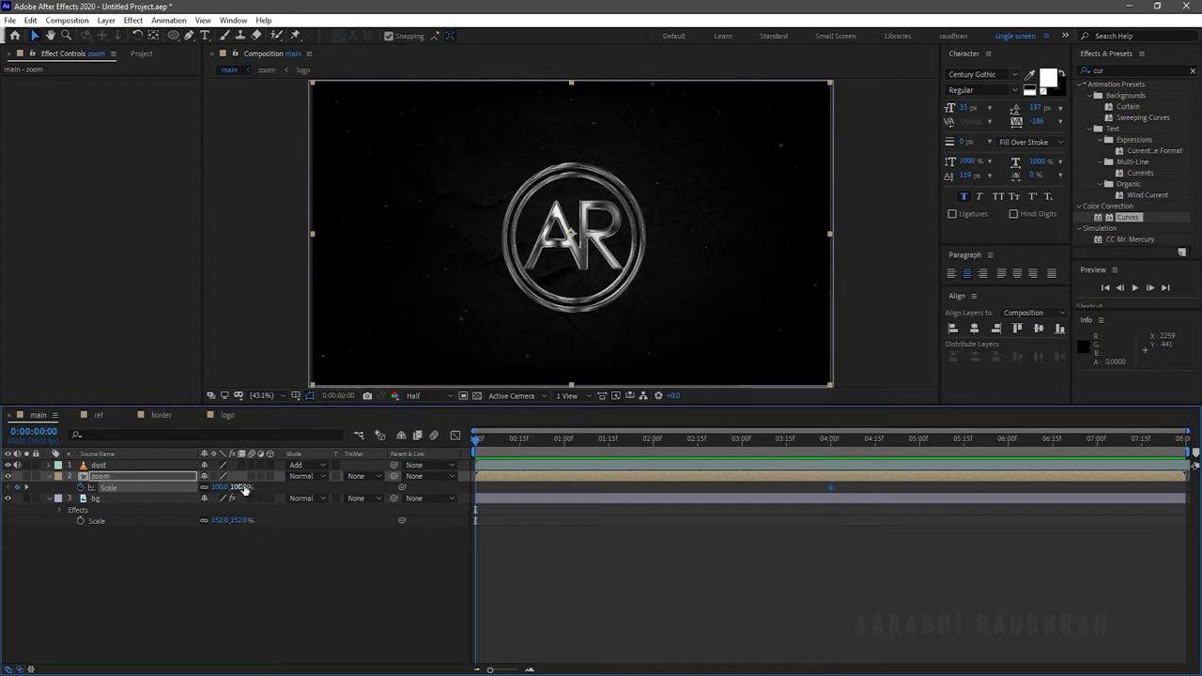
{"action": "left_click", "coordinate": [242, 487]}
{"action": "type", "text": "85"}
{"action": "key", "text": "Return"}
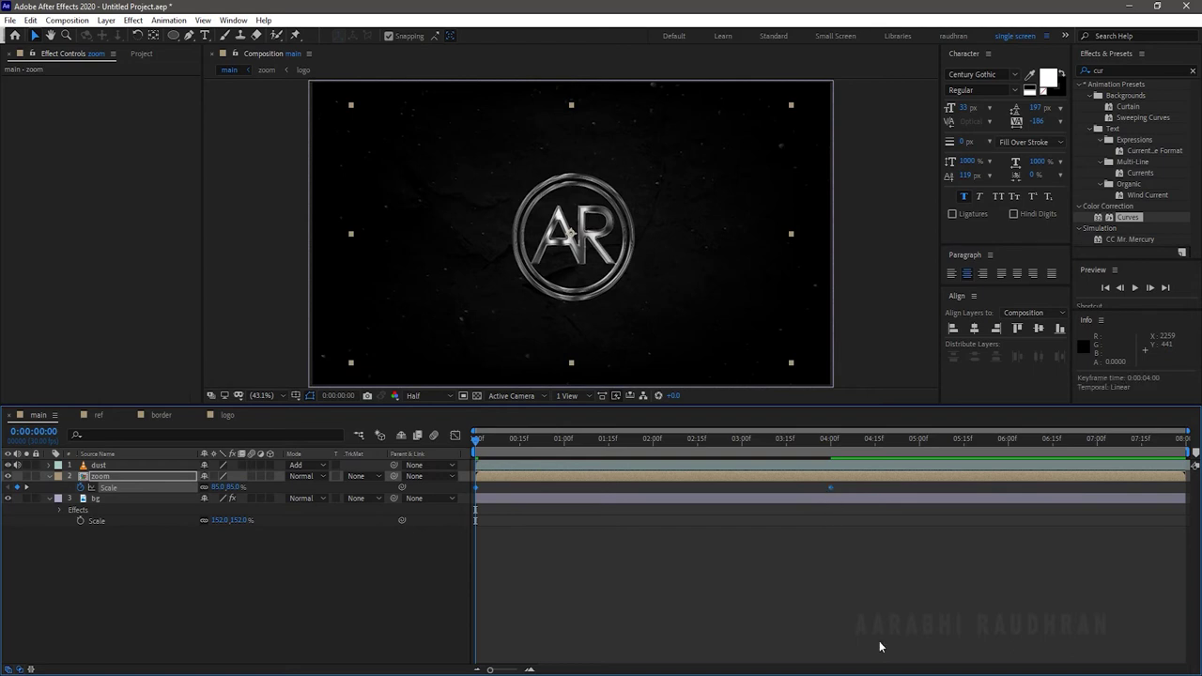
Apply Easy Ease to the zoom layer's Scale keyframes and preview the scale-up animation.
{"action": "key", "text": "space"}
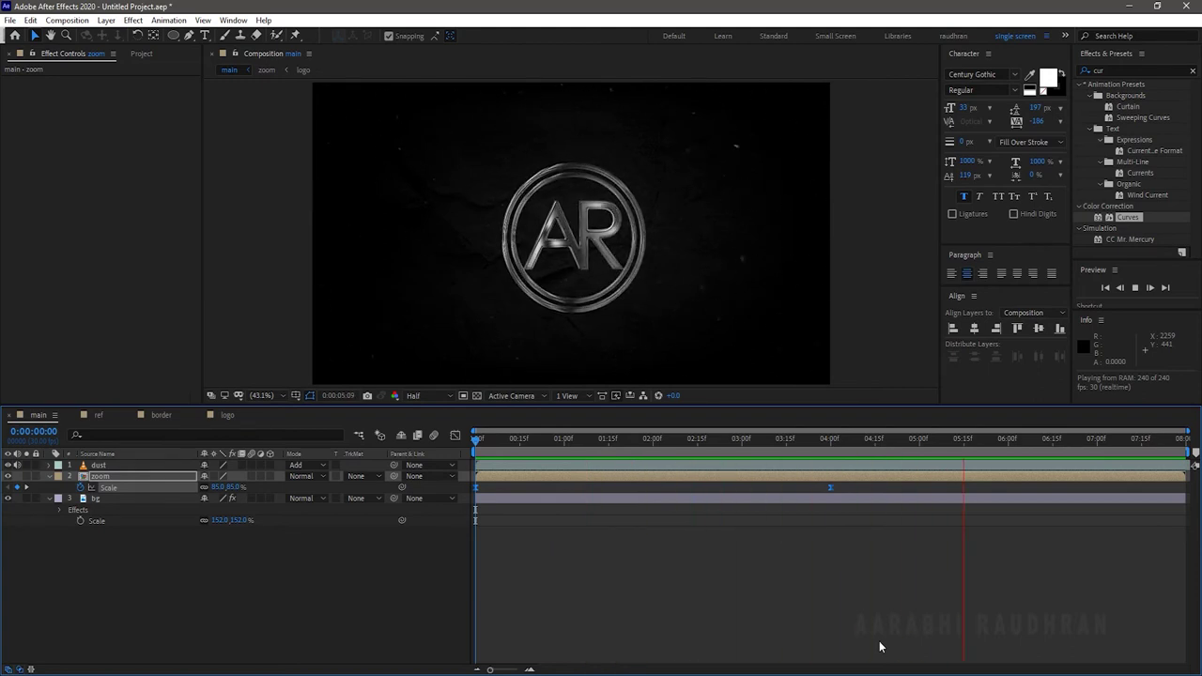
{"action": "key", "text": "space"}
{"action": "left_click", "coordinate": [246, 616]}
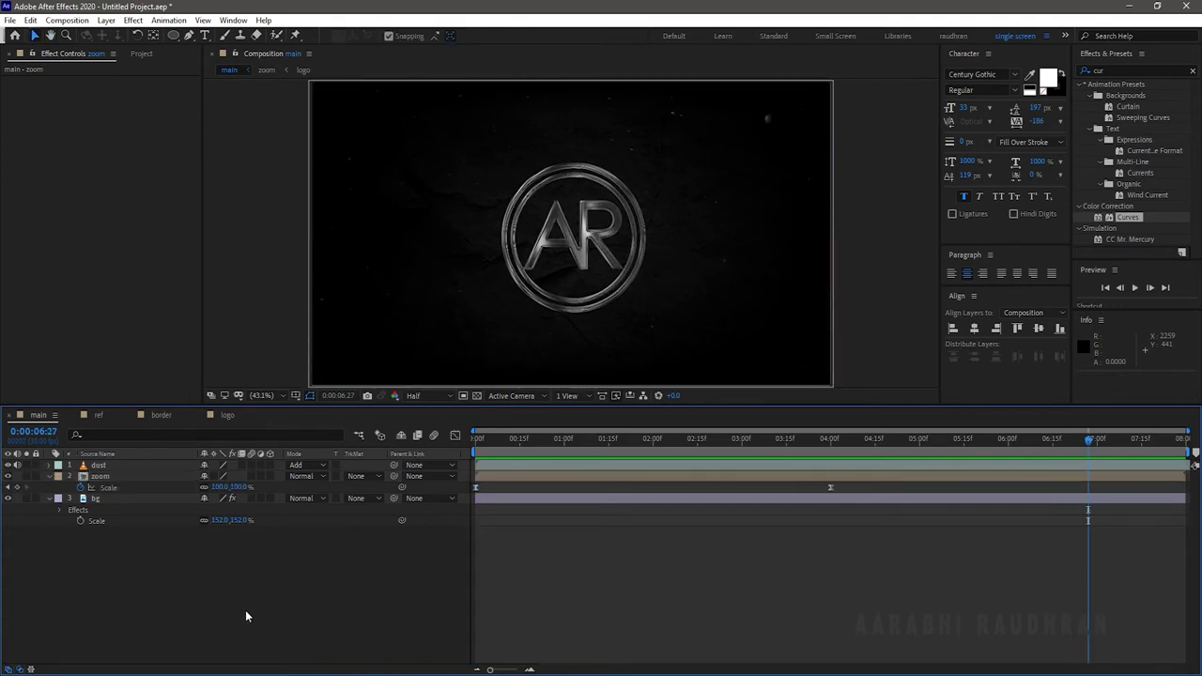
Duplicate the zoom layer and rename the copy light streak.
{"action": "left_click", "coordinate": [101, 477]}
{"action": "key", "text": "ctrl+d"}
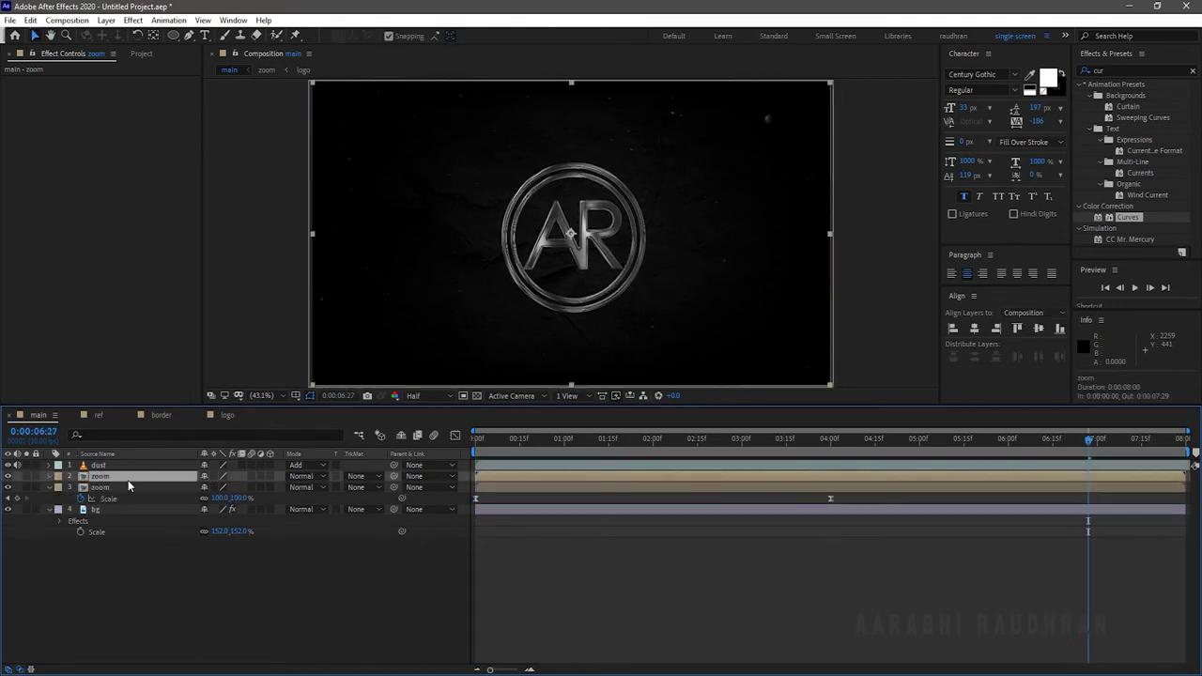
{"action": "key", "text": "Return"}
{"action": "type", "text": "light leaks"}
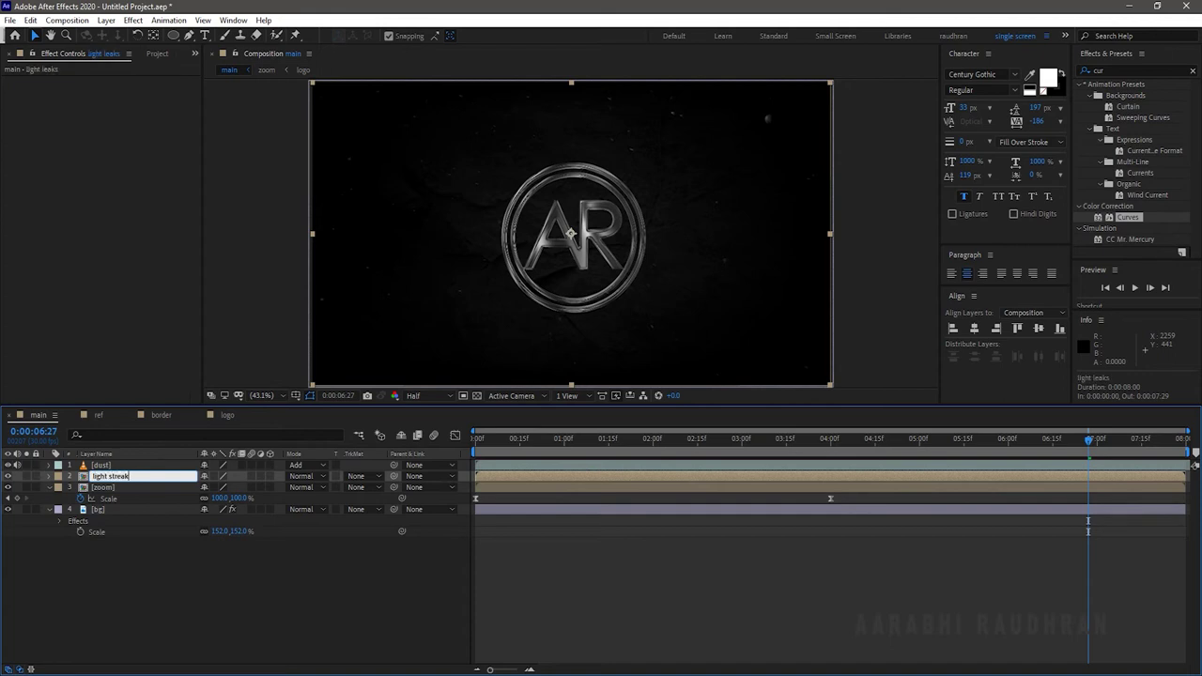
{"action": "key", "text": "Return"}
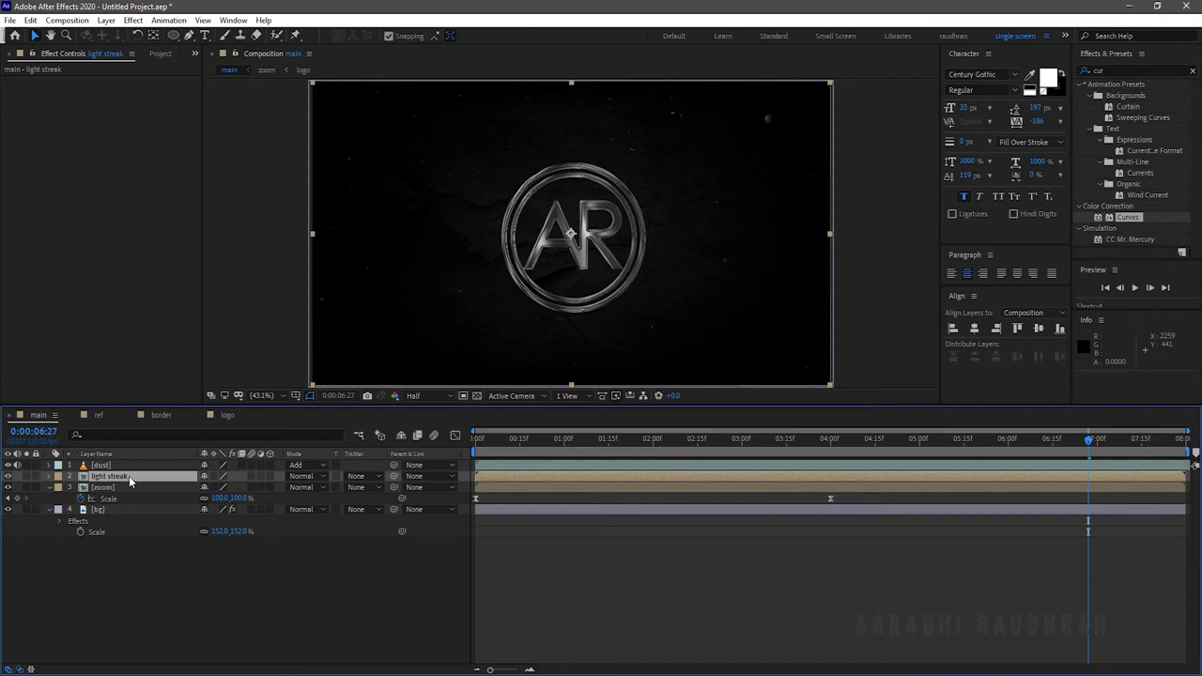
Apply Gaussian Blur to the light streak layer with Blurriness 50.
{"action": "left_click", "coordinate": [1128, 72]}
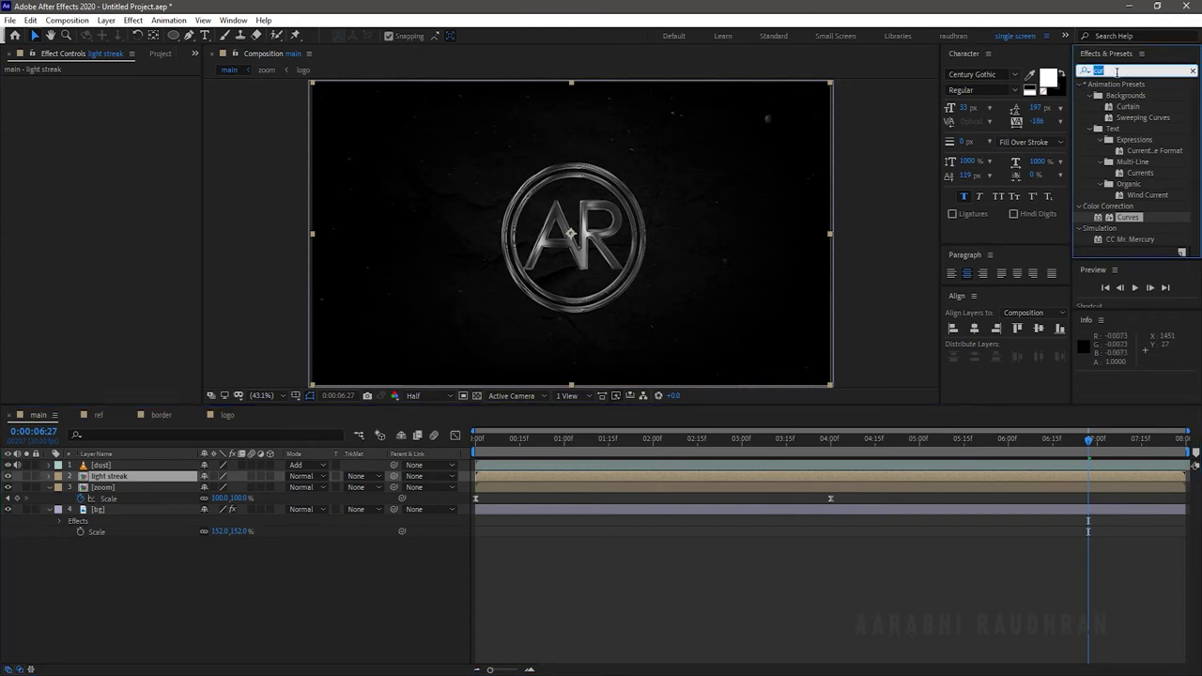
{"action": "type", "text": "gaus"}
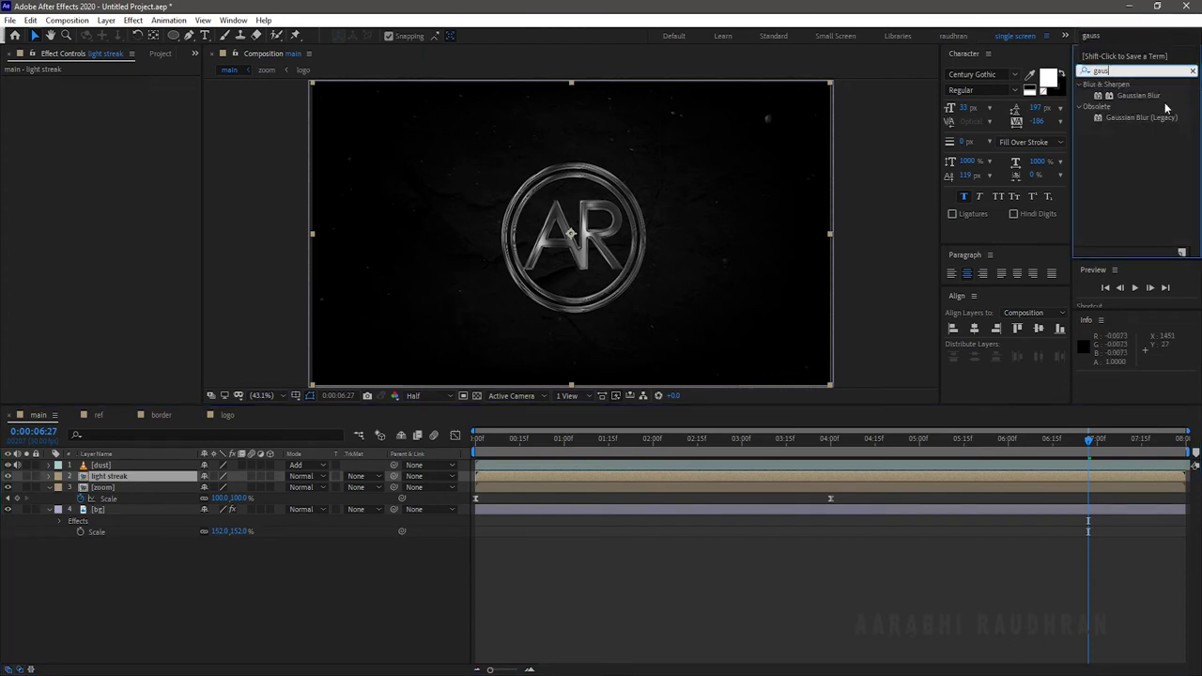
{"action": "mouse_move", "coordinate": [1147, 98]}
{"action": "left_mouse_down"}
{"action": "mouse_move", "coordinate": [797, 300]}
{"action": "mouse_move", "coordinate": [437, 451]}
{"action": "mouse_move", "coordinate": [165, 479]}
{"action": "left_mouse_up"}
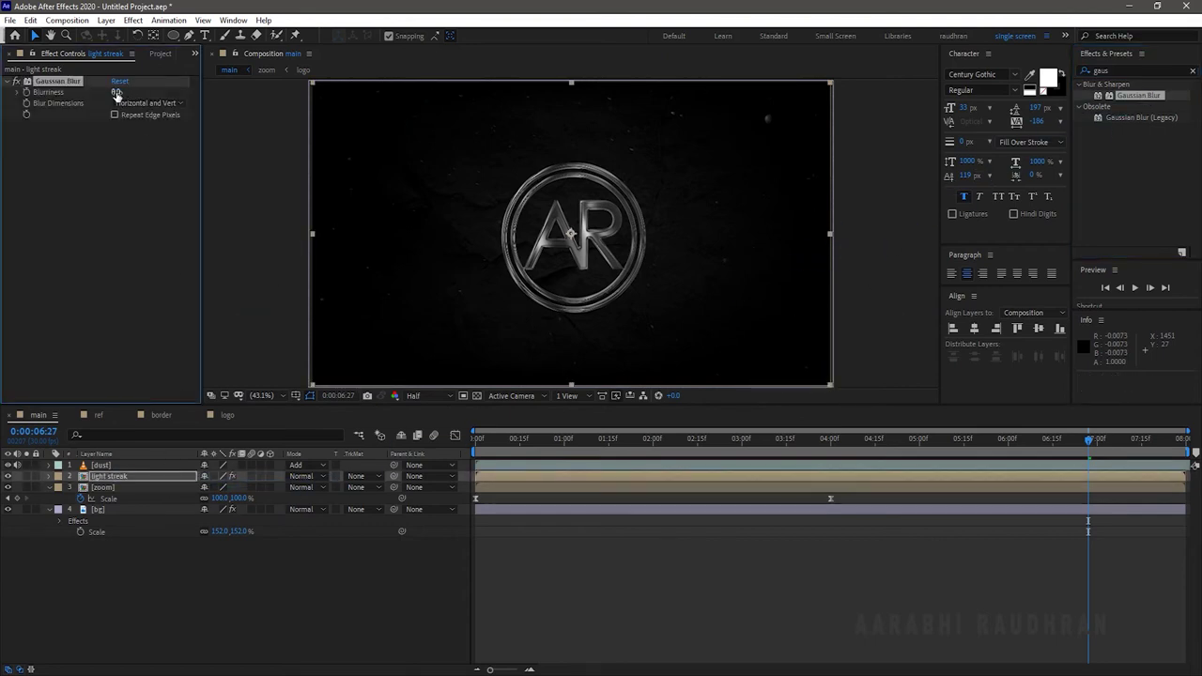
{"action": "type", "text": "5"}
{"action": "key", "text": "Return"}
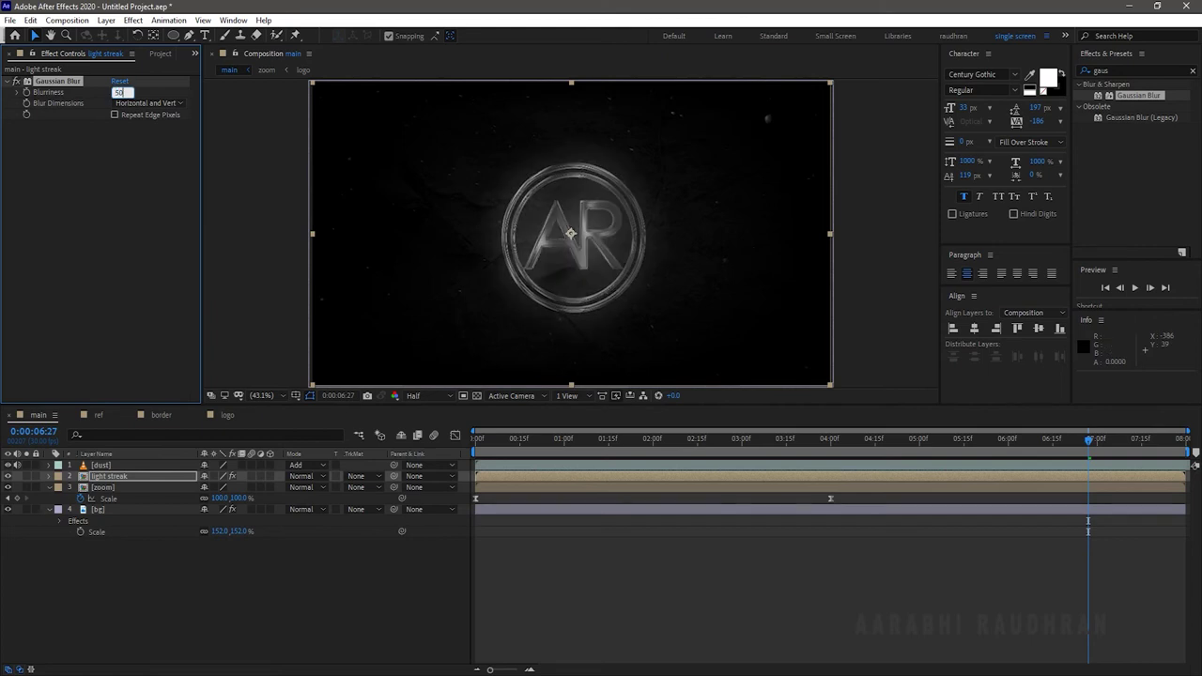
{"action": "key", "text": "Return"}
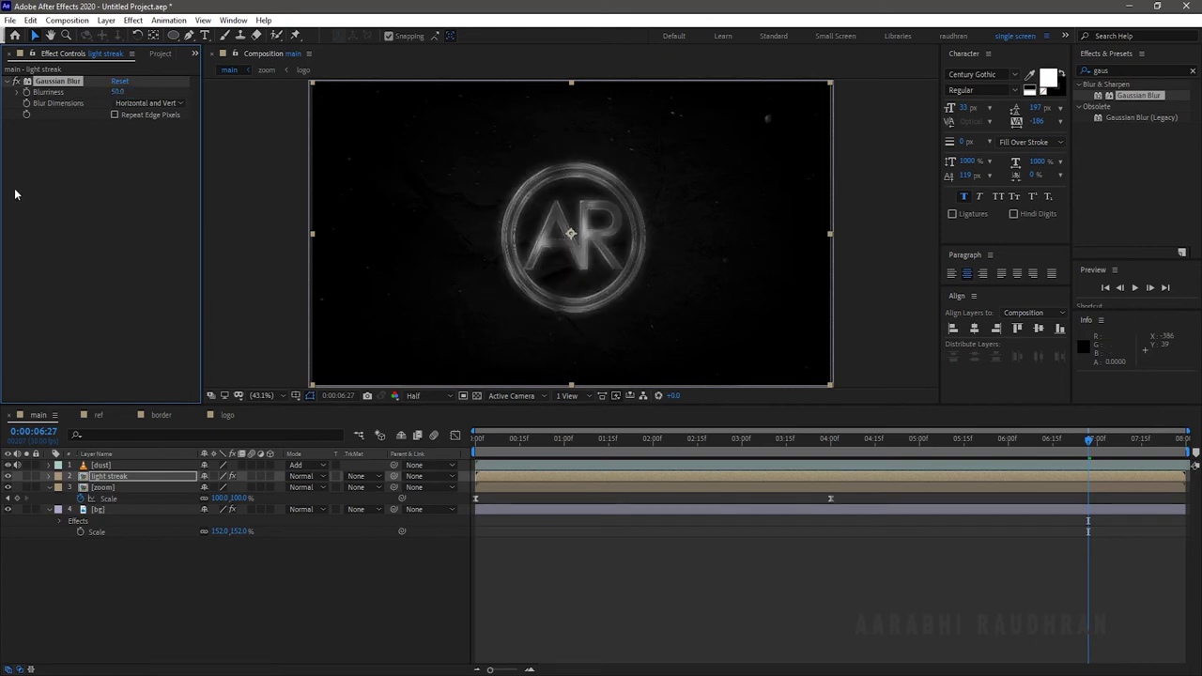
Check the blur with the zoom layer's visibility toggled, and set the light streak layer's blending mode to Add.
{"action": "left_click", "coordinate": [7, 490]}
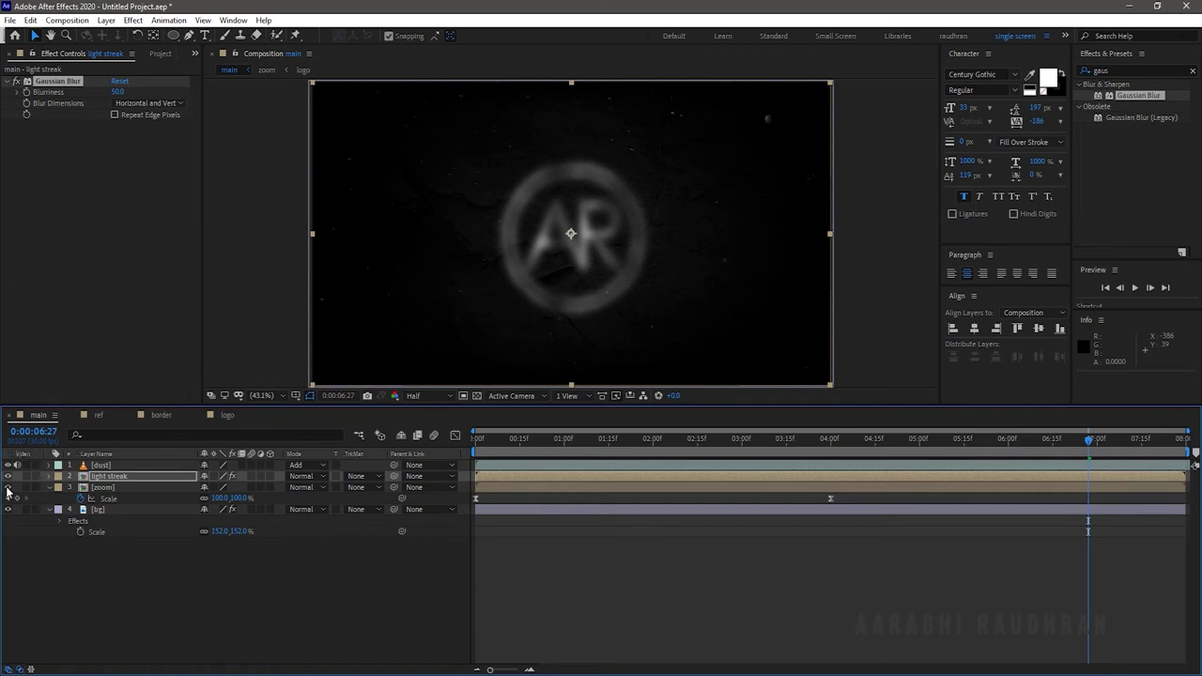
{"action": "left_click", "coordinate": [7, 488]}
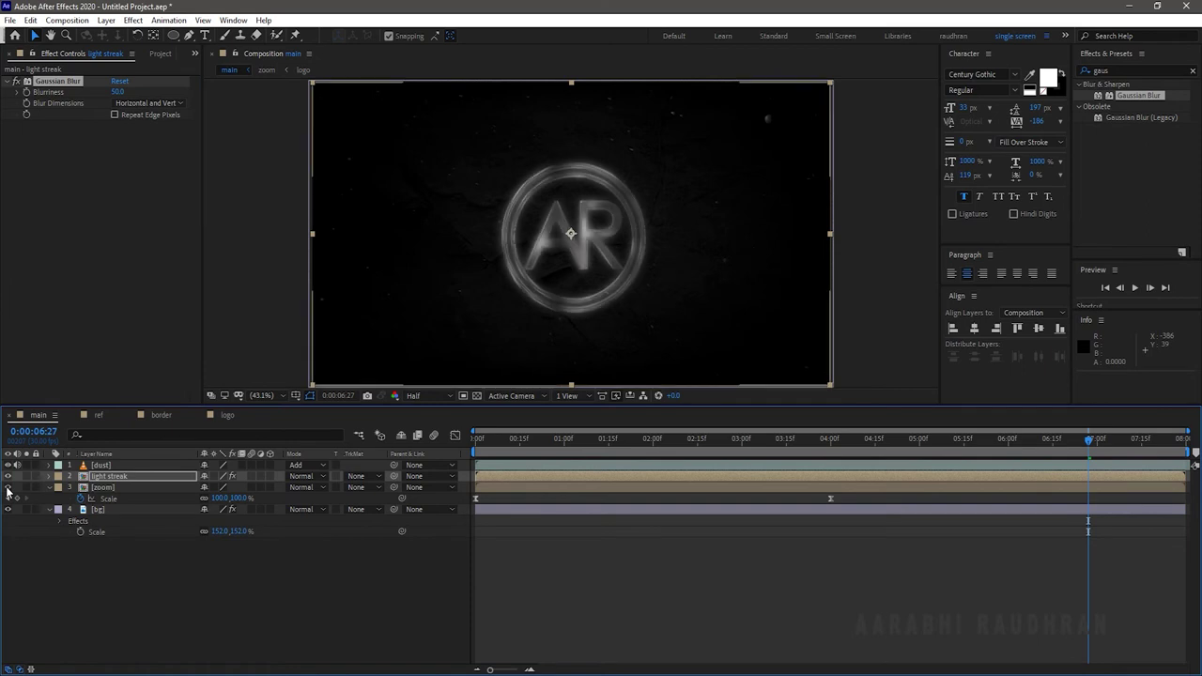
{"action": "left_click", "coordinate": [313, 478]}
{"action": "left_click", "coordinate": [346, 246]}
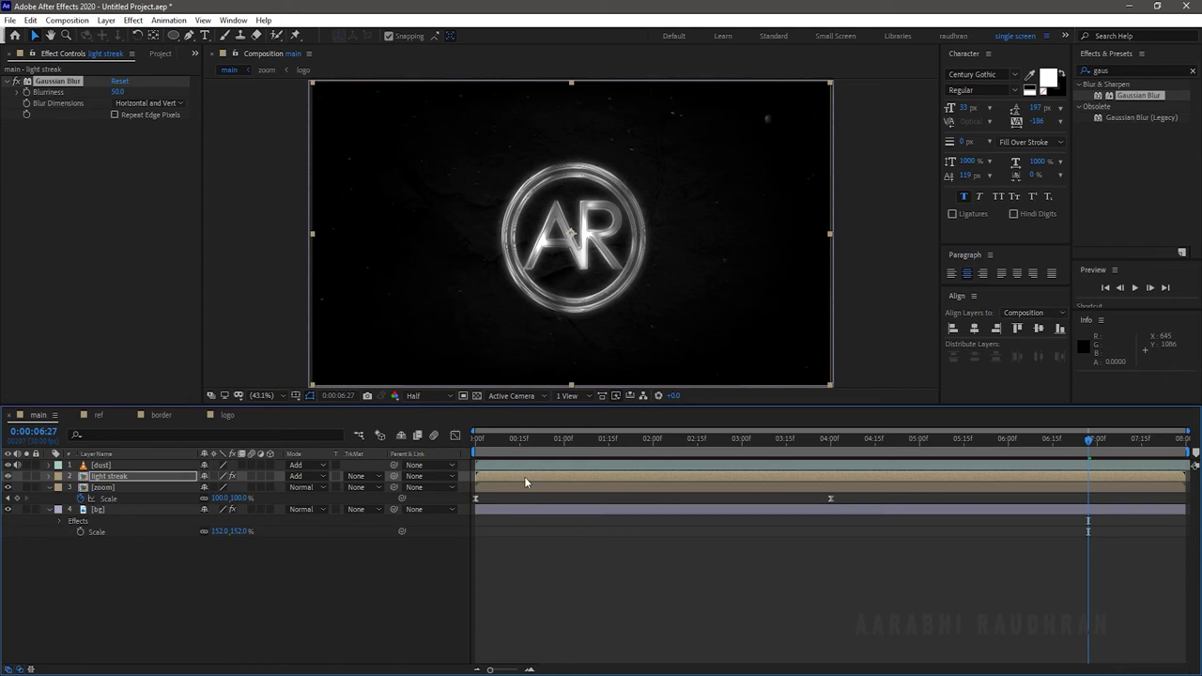
Set the light streak's Gaussian Blur dimensions to Vertical and preview the animation.
{"action": "left_click", "coordinate": [144, 103]}
{"action": "left_click", "coordinate": [151, 130]}
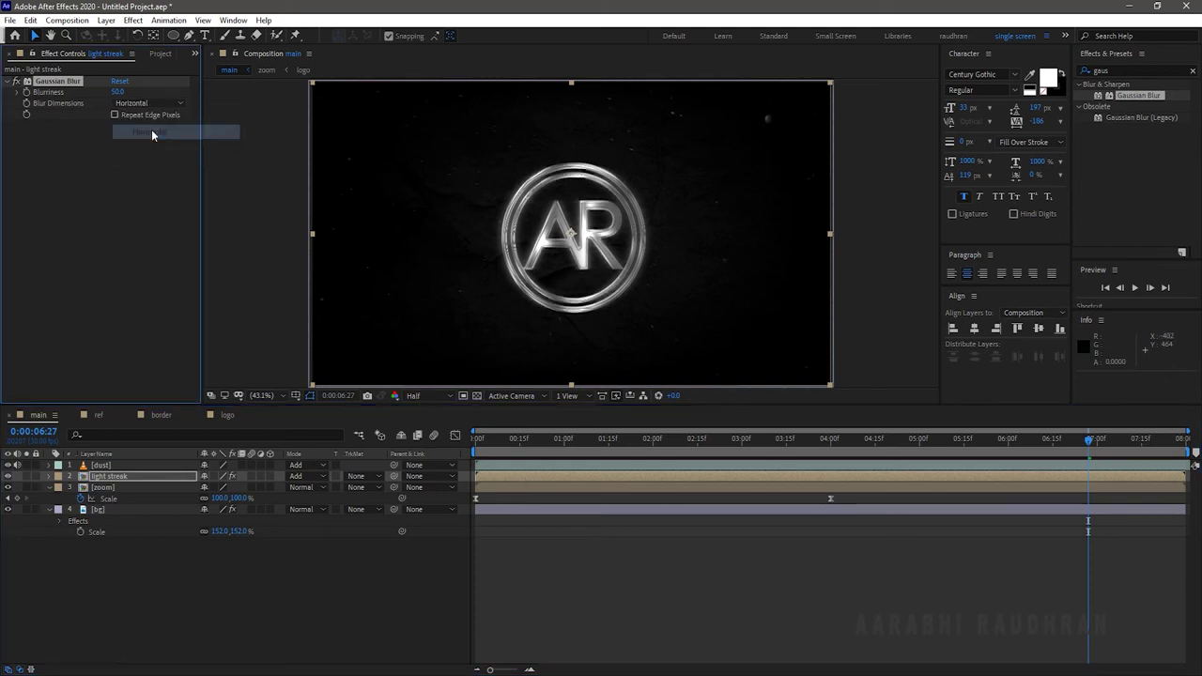
{"action": "left_click", "coordinate": [145, 103]}
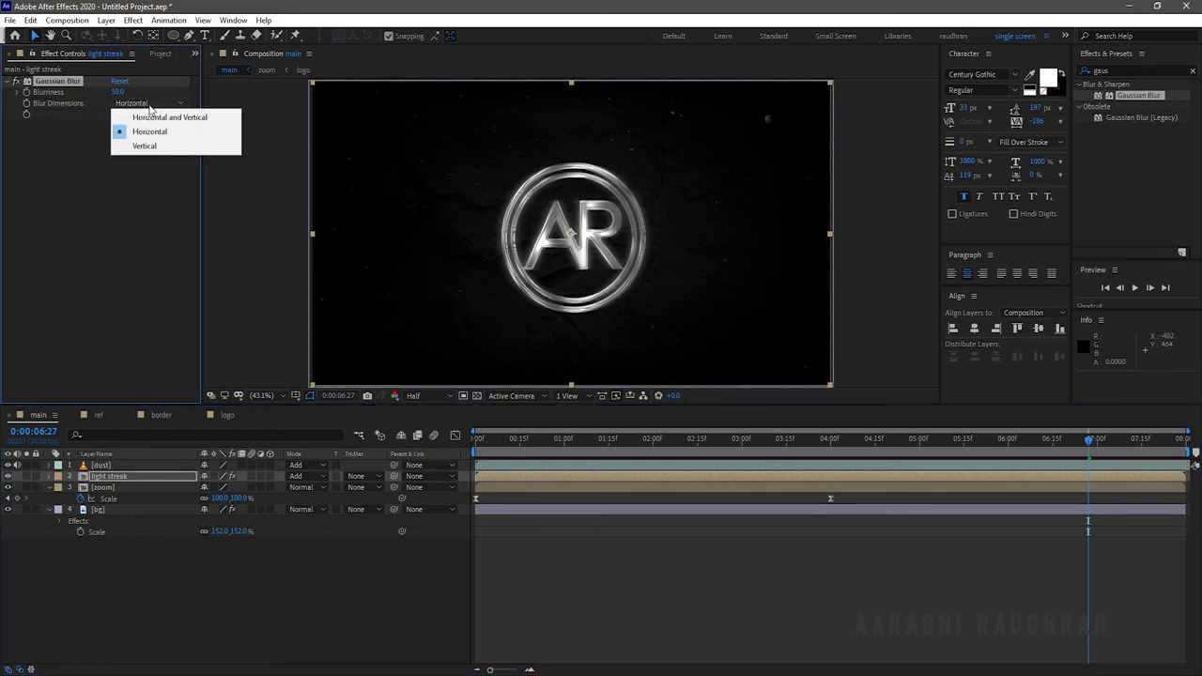
{"action": "left_click", "coordinate": [152, 145]}
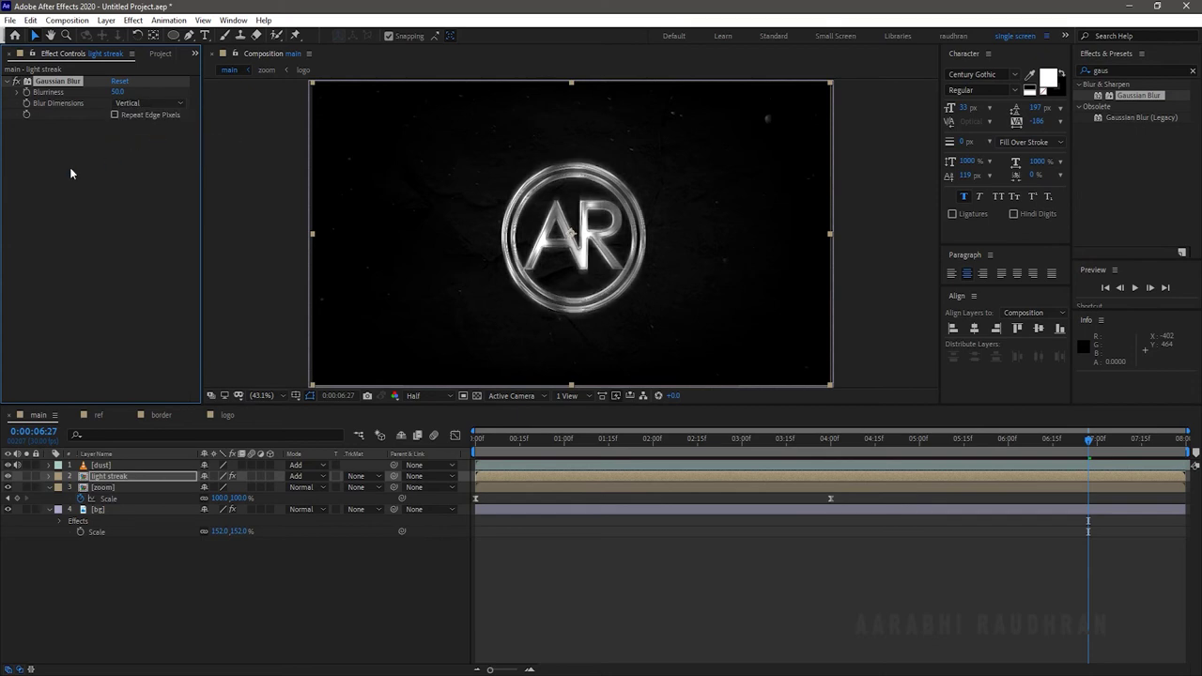
{"action": "left_click", "coordinate": [303, 600]}
{"action": "key", "text": "space"}
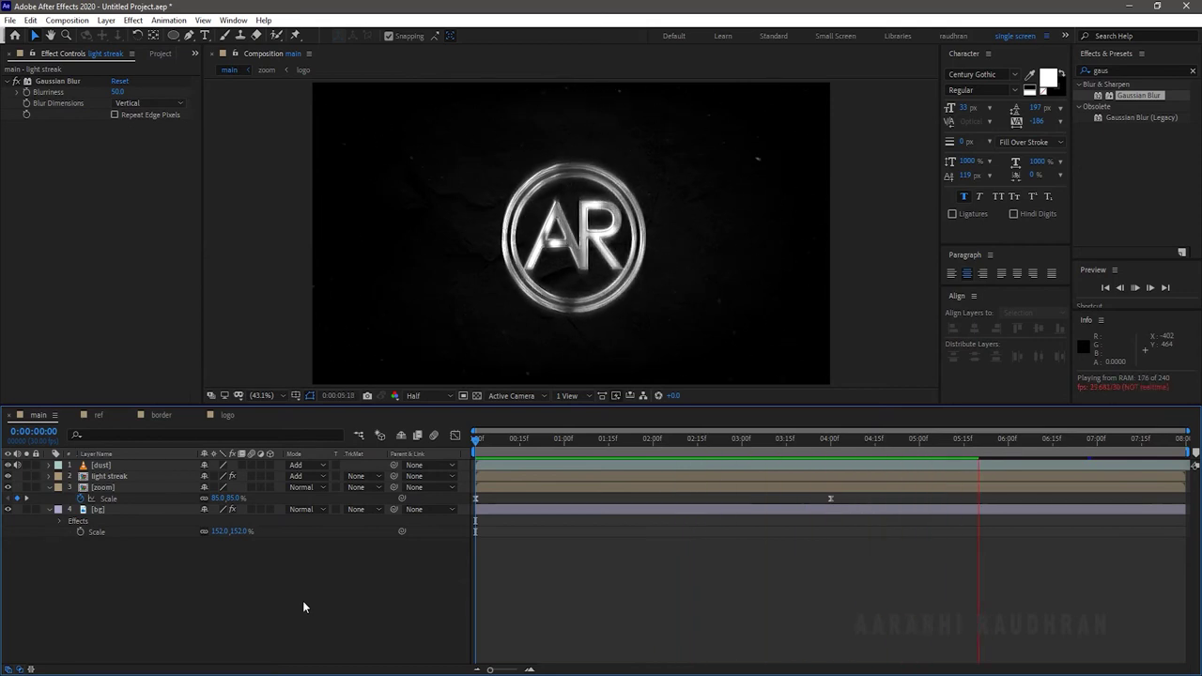
{"action": "key", "text": "space"}
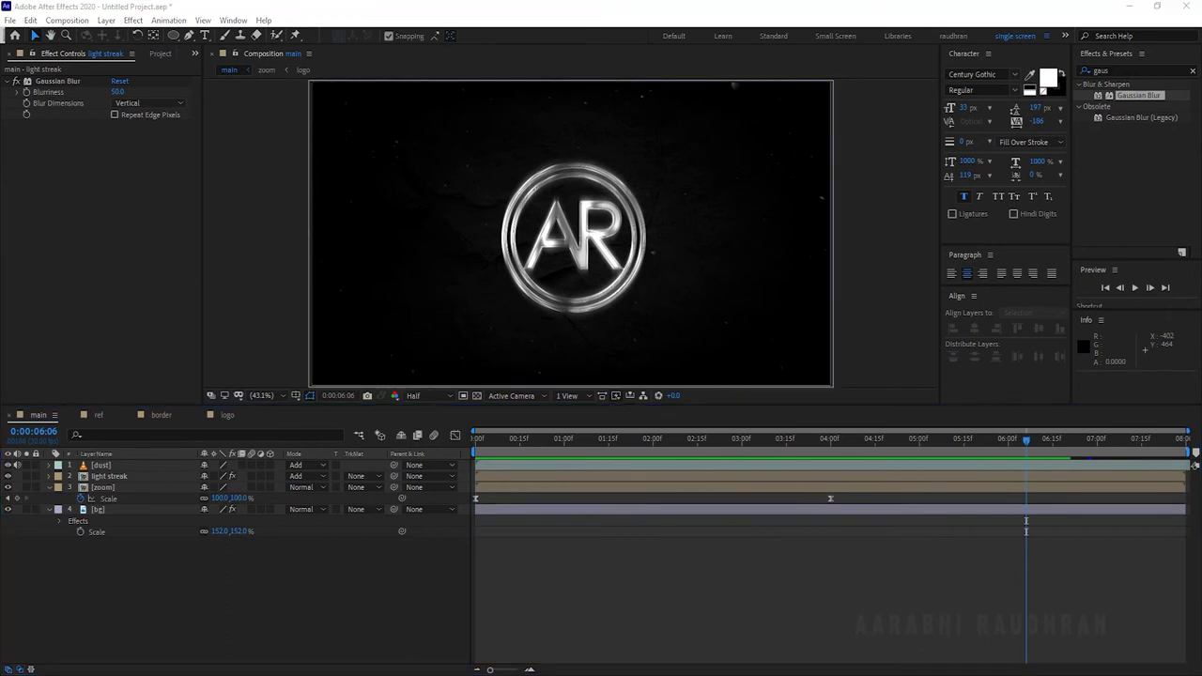
Apply the Curves effect to the light streak layer.
{"action": "left_click", "coordinate": [1122, 69]}
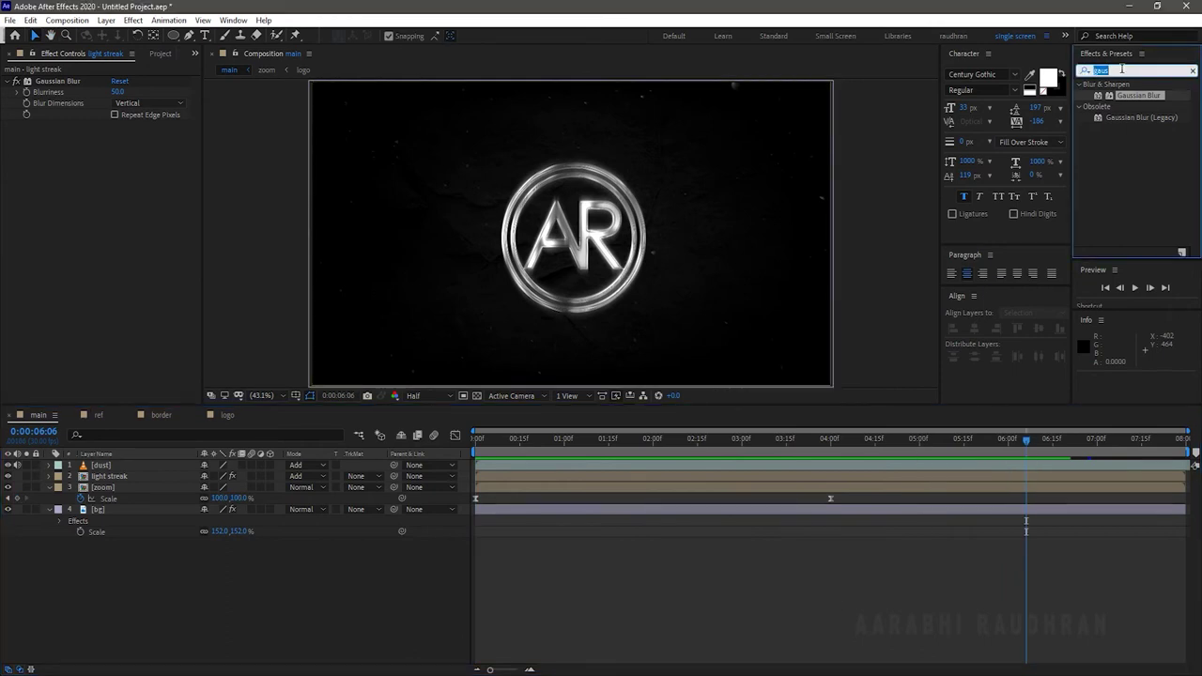
{"action": "type", "text": "curve"}
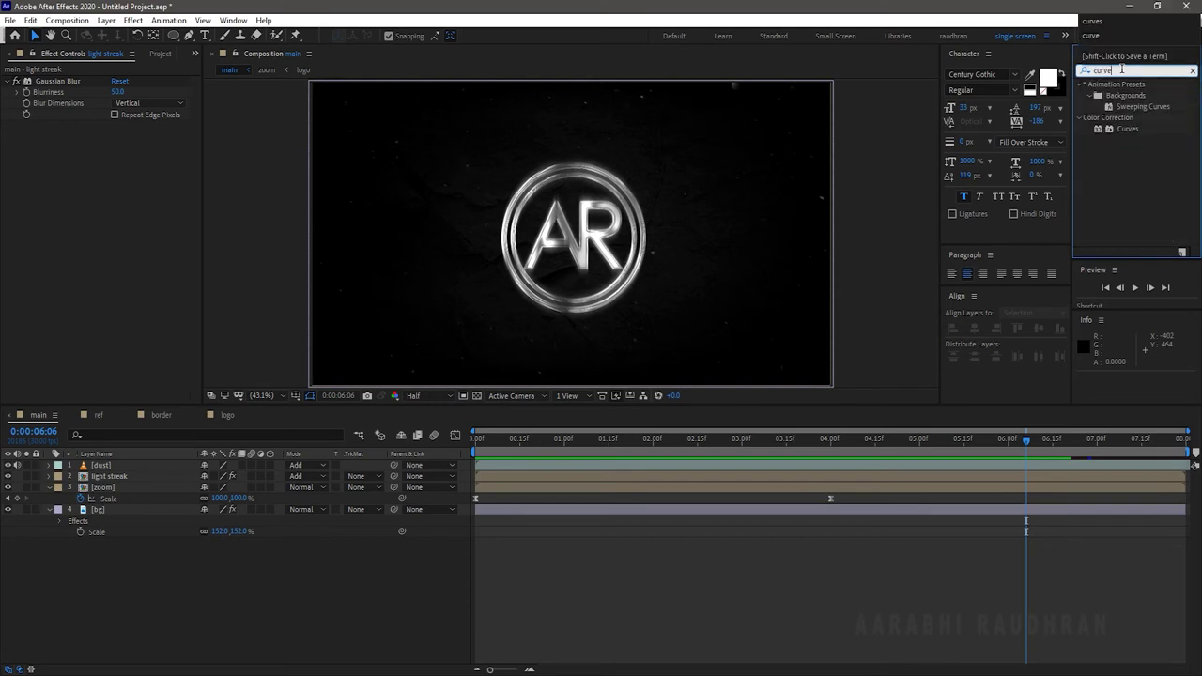
{"action": "mouse_move", "coordinate": [1127, 129]}
{"action": "left_mouse_down"}
{"action": "mouse_move", "coordinate": [366, 378]}
{"action": "mouse_move", "coordinate": [145, 473]}
{"action": "left_mouse_up"}
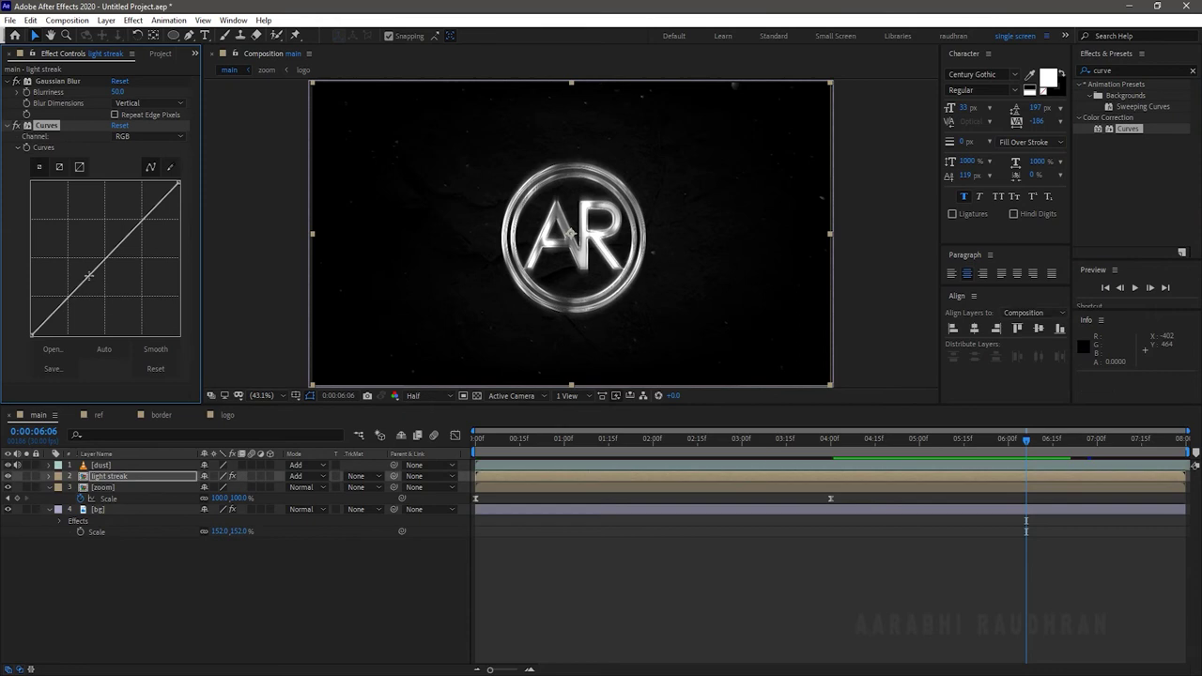
Darken the light streak by moderately lowering the midtones of its RGB curve, and preview the animation.
{"action": "left_click_drag", "start_coordinate": [106, 262], "coordinate": [135, 283]}
{"action": "left_click", "coordinate": [16, 126]}
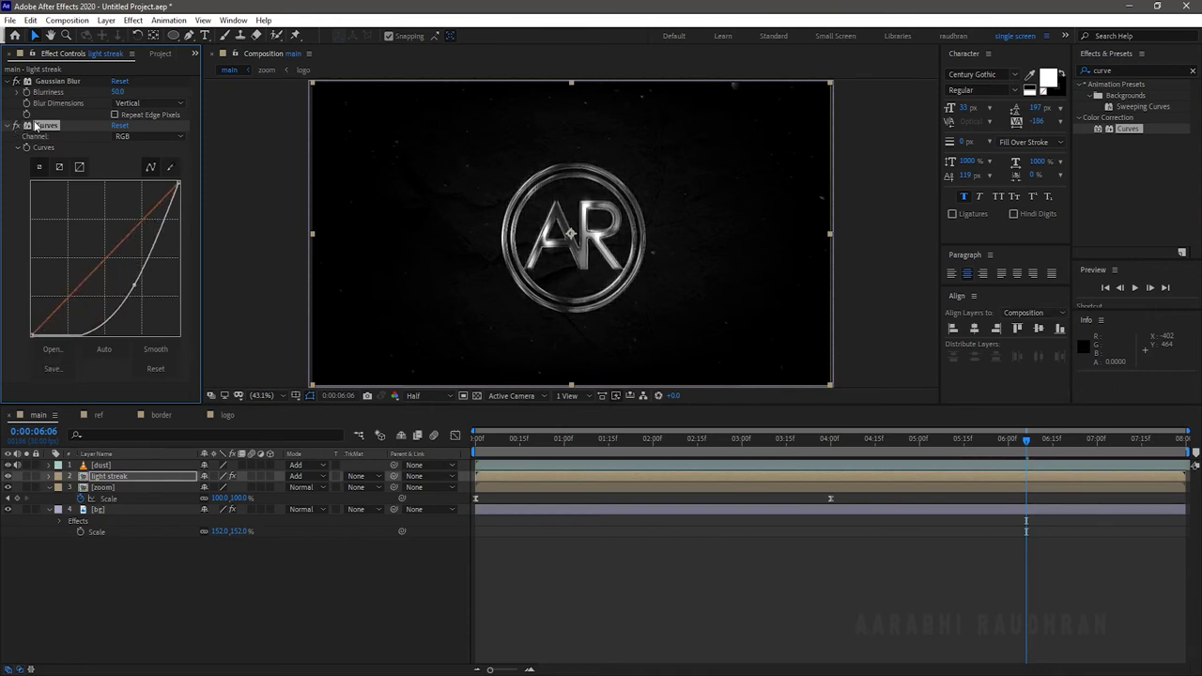
{"action": "key", "text": "ctrl+z"}
{"action": "key", "text": "ctrl+z"}
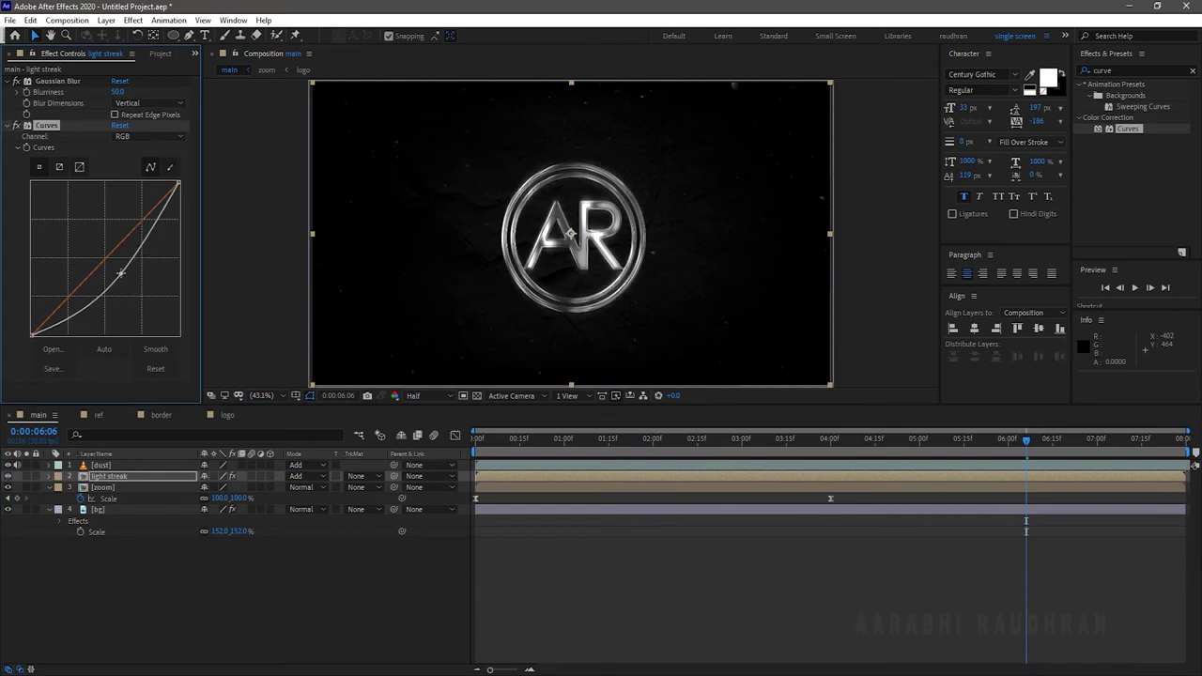
{"action": "key", "text": "space"}
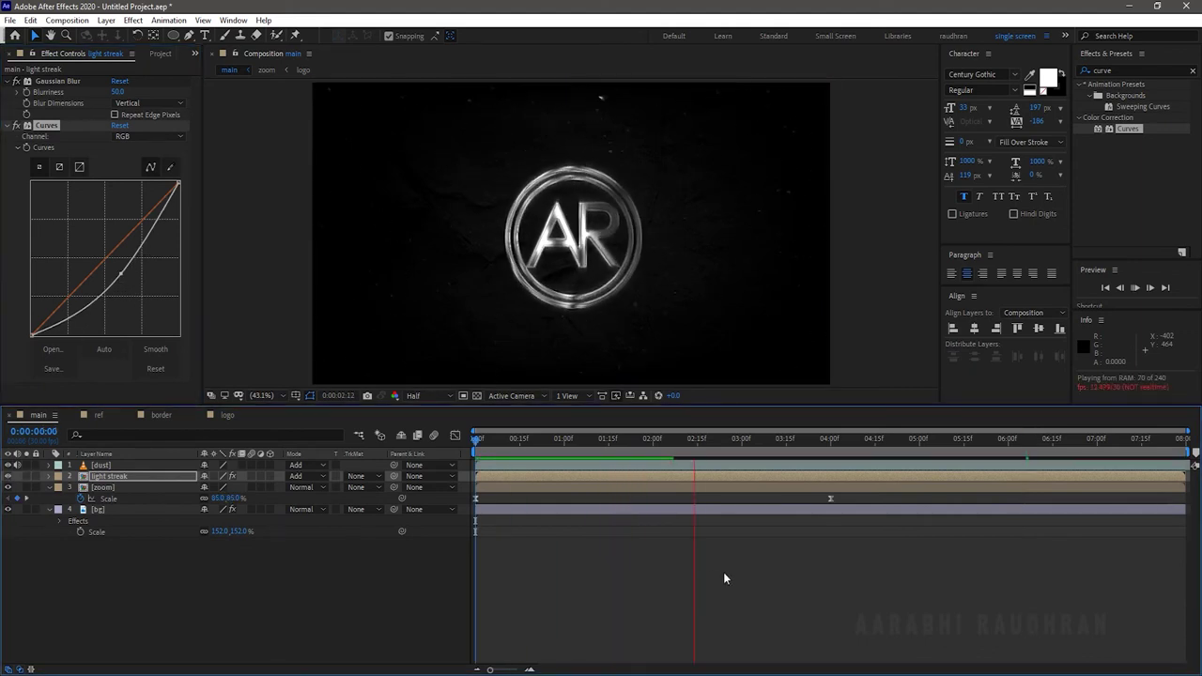
{"action": "key", "text": "space"}
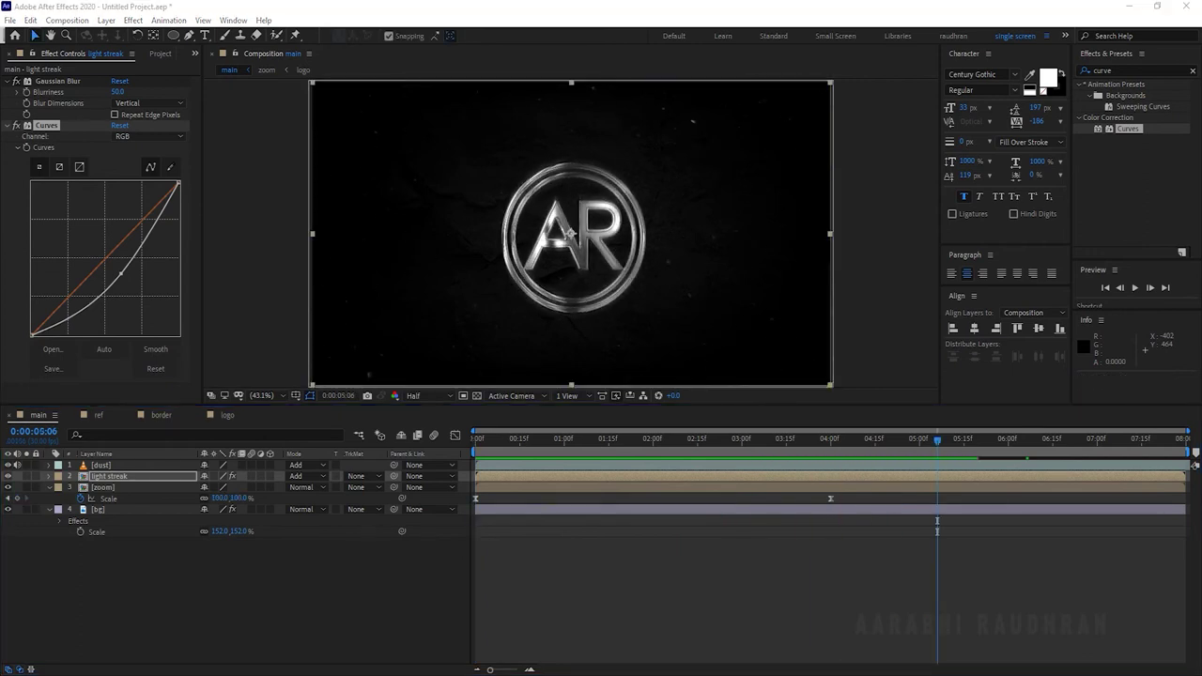
Add an adjustment layer to the main composition and name it transition.
{"action": "right_click", "coordinate": [407, 601]}
{"action": "mouse_move", "coordinate": [552, 451]}
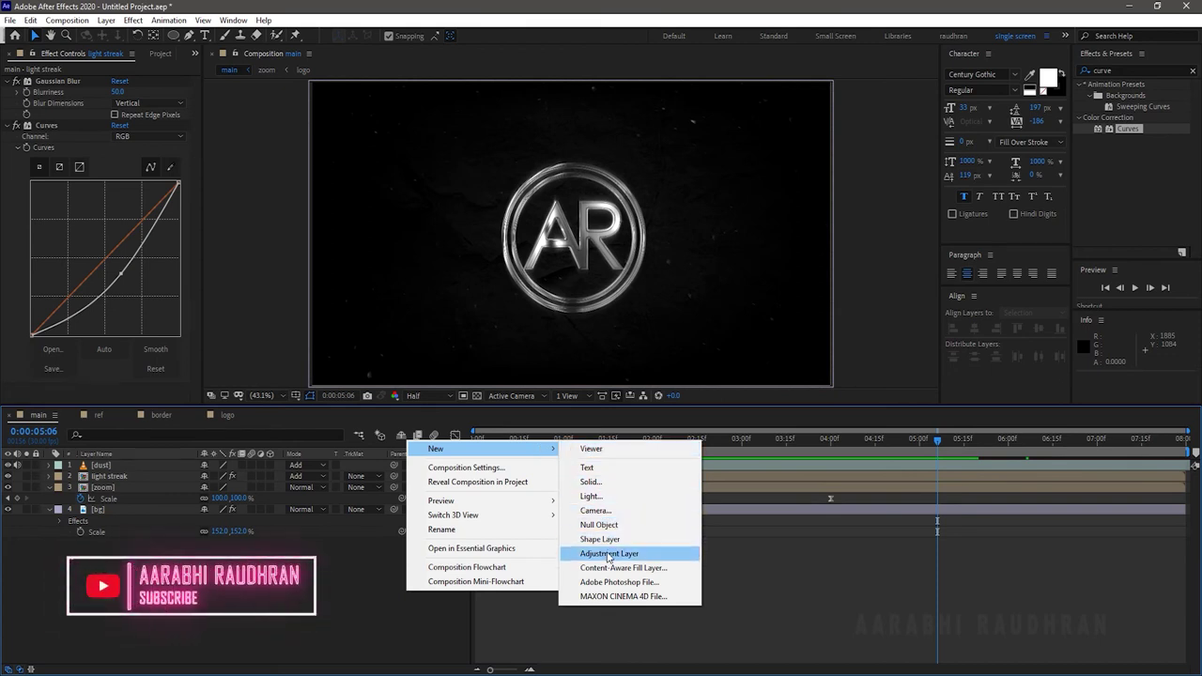
{"action": "left_click", "coordinate": [609, 555]}
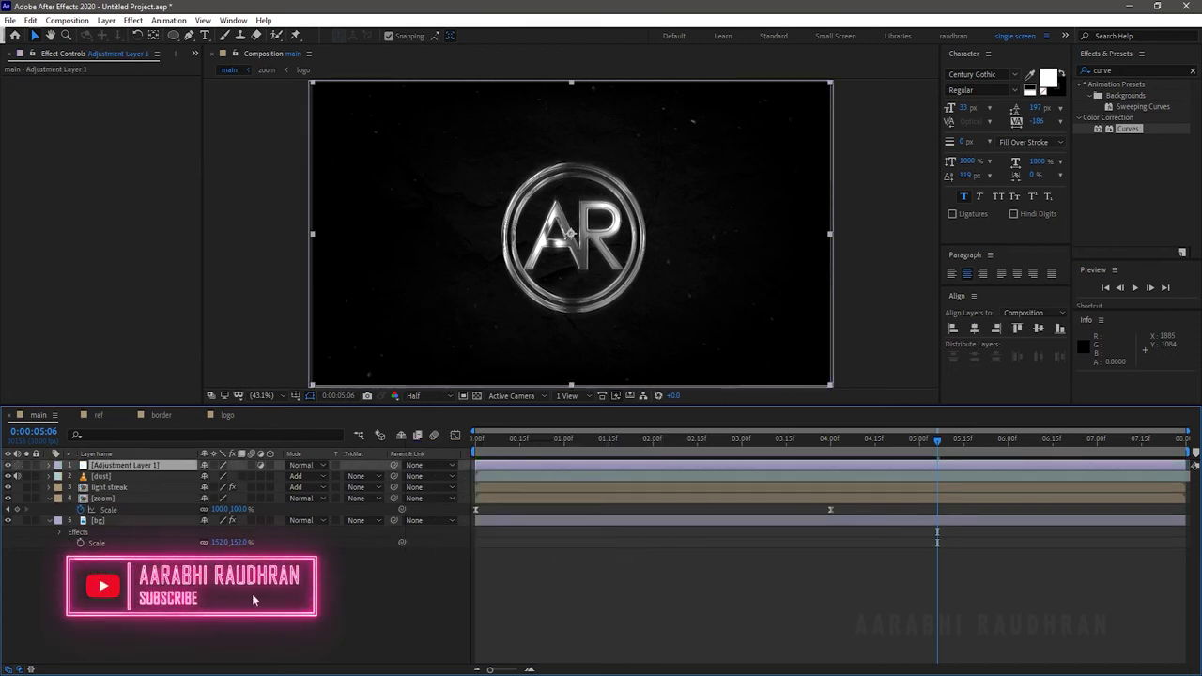
{"action": "key", "text": "Return"}
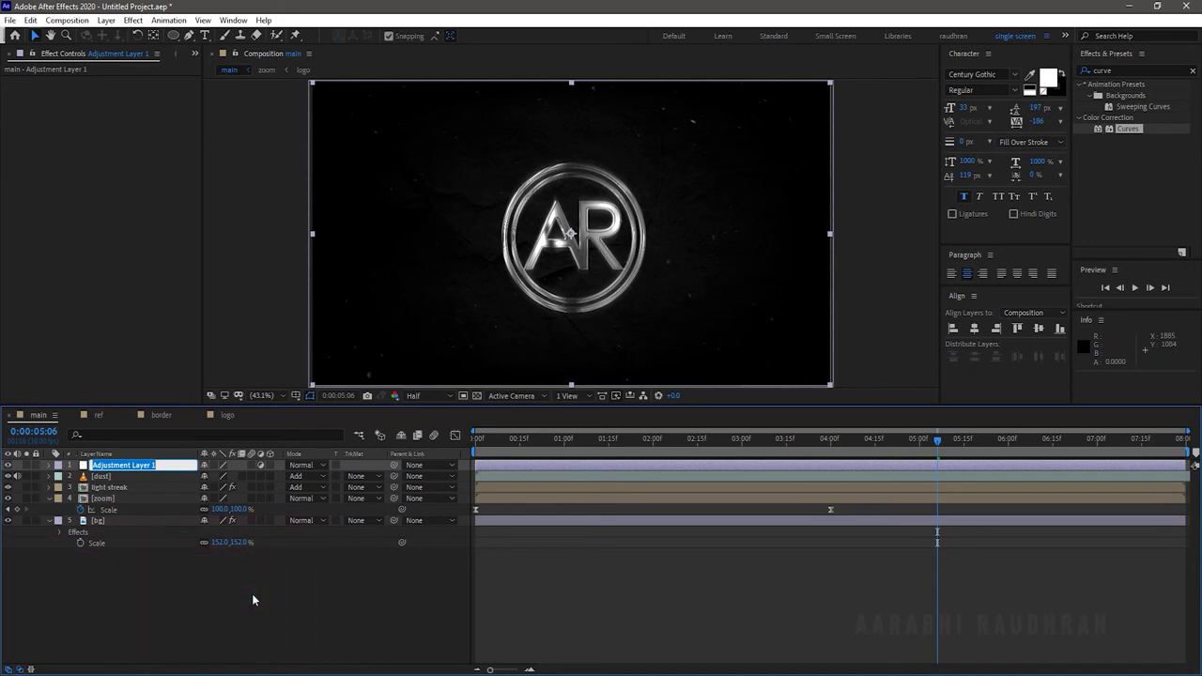
{"action": "type", "text": "transition"}
{"action": "key", "text": "Return"}
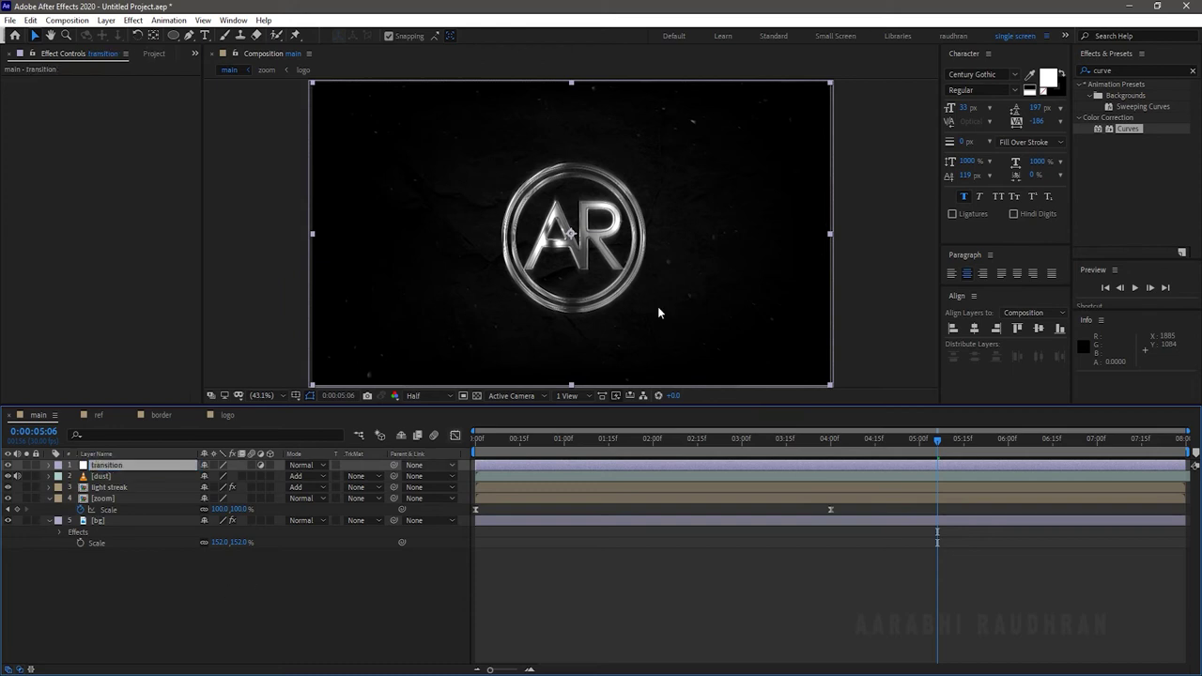
Apply the Gradient Wipe effect to the transition layer.
{"action": "left_click", "coordinate": [1154, 72]}
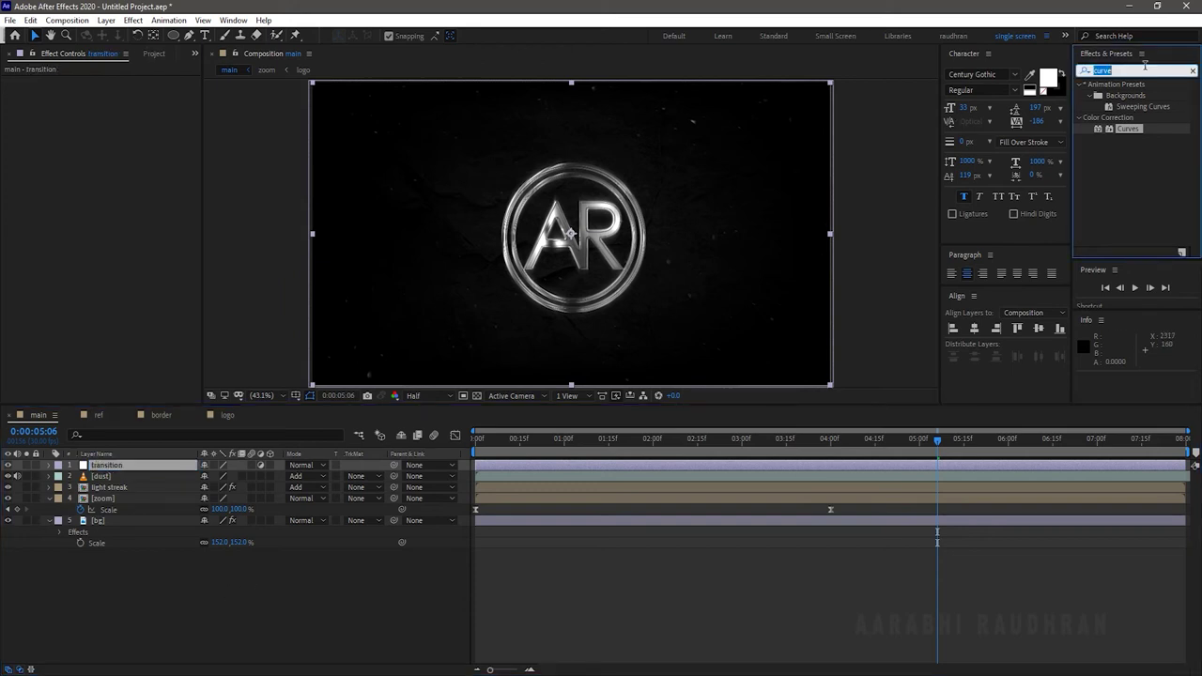
{"action": "type", "text": "grad"}
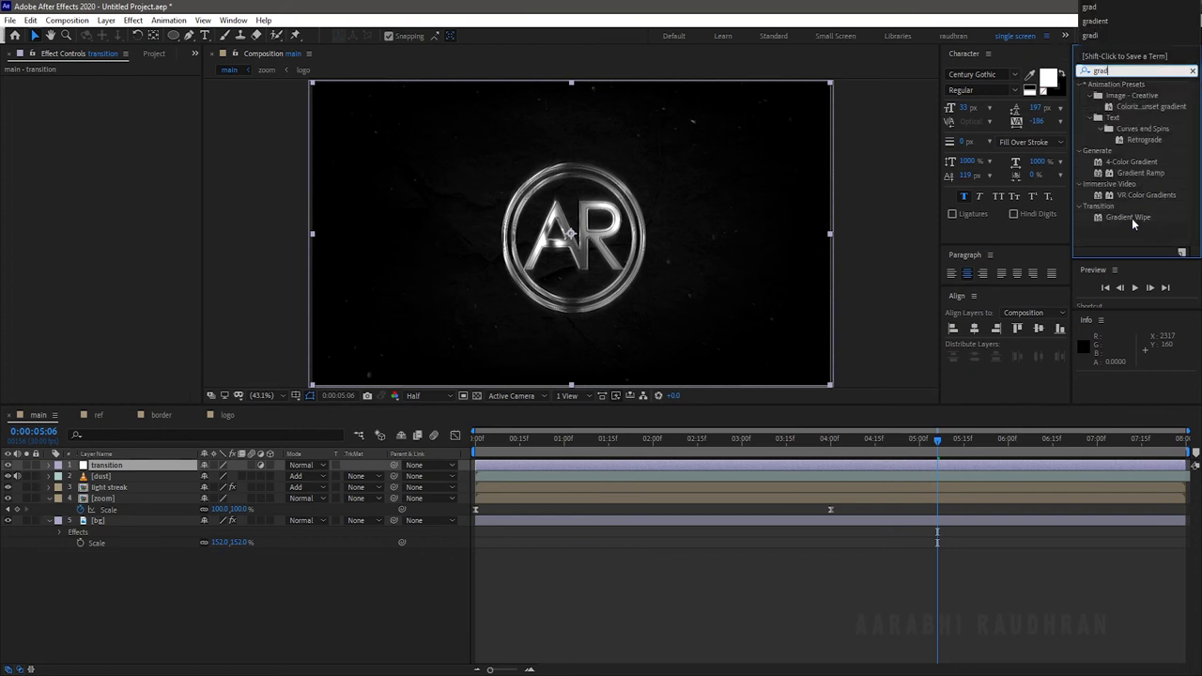
{"action": "left_click_drag", "start_coordinate": [1132, 218], "coordinate": [115, 464]}
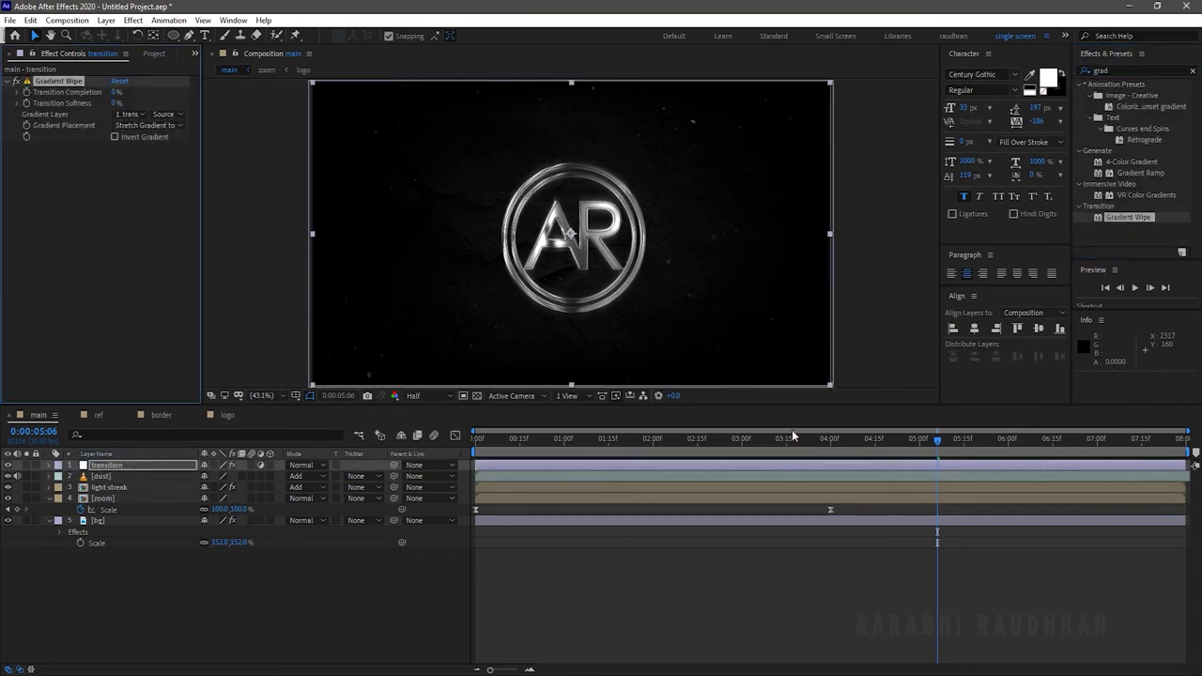
Keyframe the Gradient Wipe's Transition Completion from 0% at 5:15 to 100% at 7:00, and set Transition Softness to 100%.
{"action": "mouse_move", "coordinate": [942, 445]}
{"action": "left_mouse_down"}
{"action": "mouse_move", "coordinate": [924, 446]}
{"action": "mouse_move", "coordinate": [964, 445]}
{"action": "left_mouse_up"}
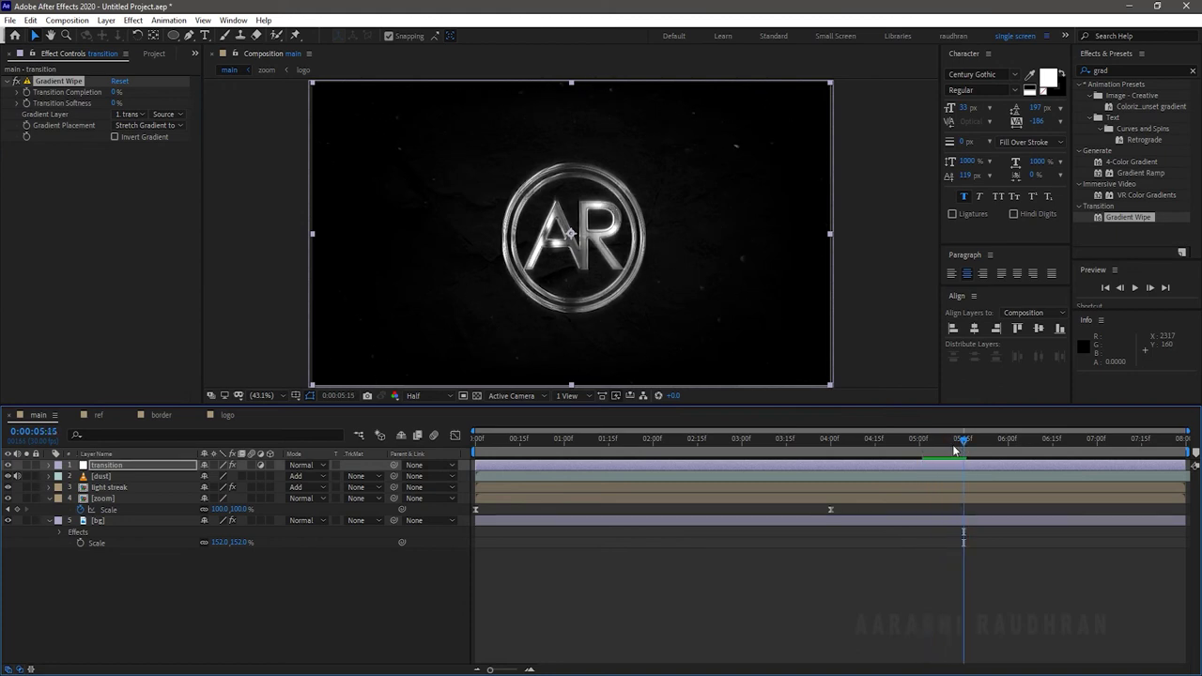
{"action": "left_click", "coordinate": [30, 97]}
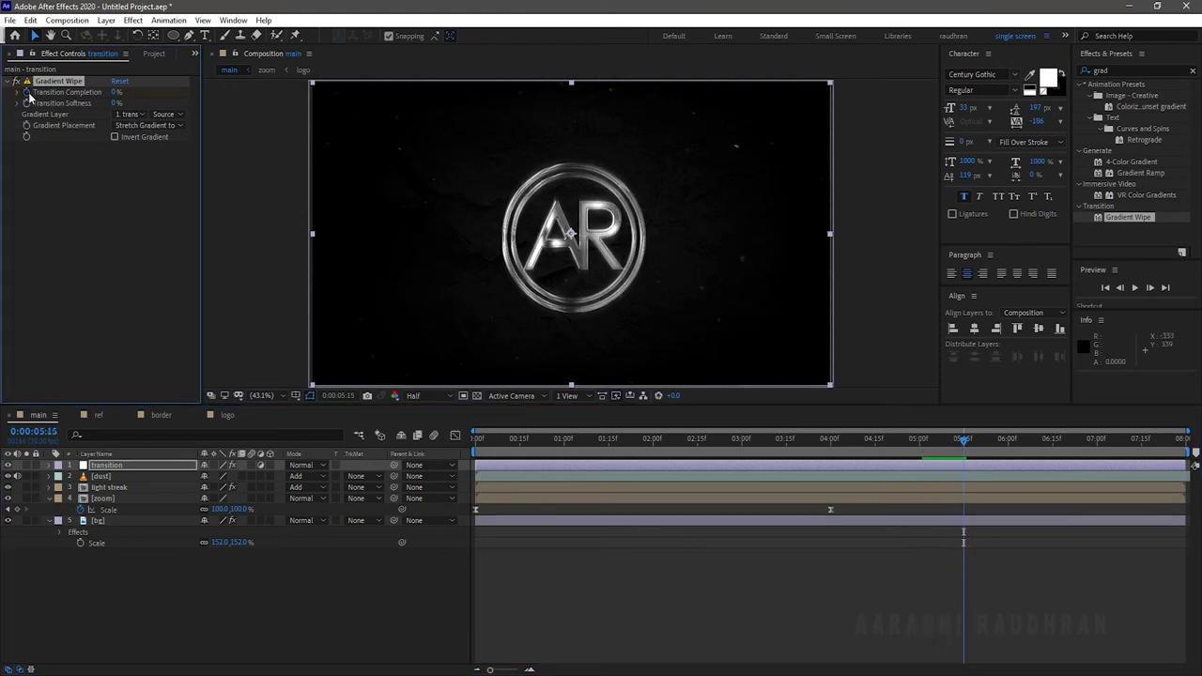
{"action": "left_click", "coordinate": [1097, 440]}
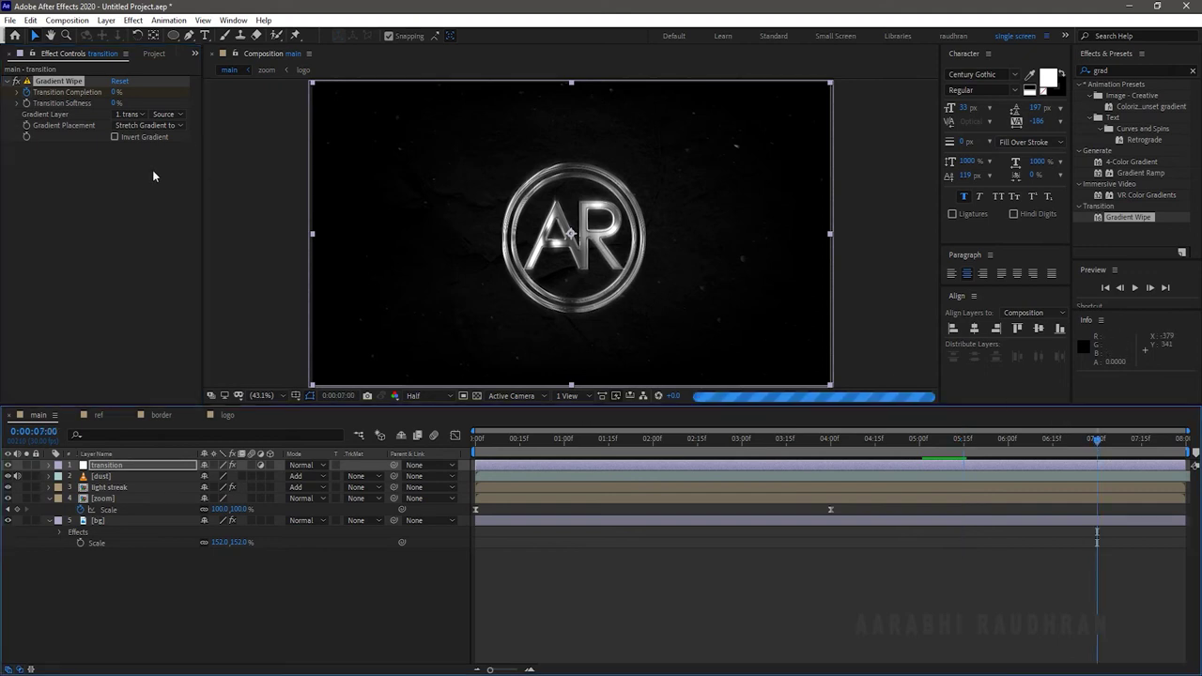
{"action": "left_click_drag", "start_coordinate": [115, 92], "coordinate": [207, 109]}
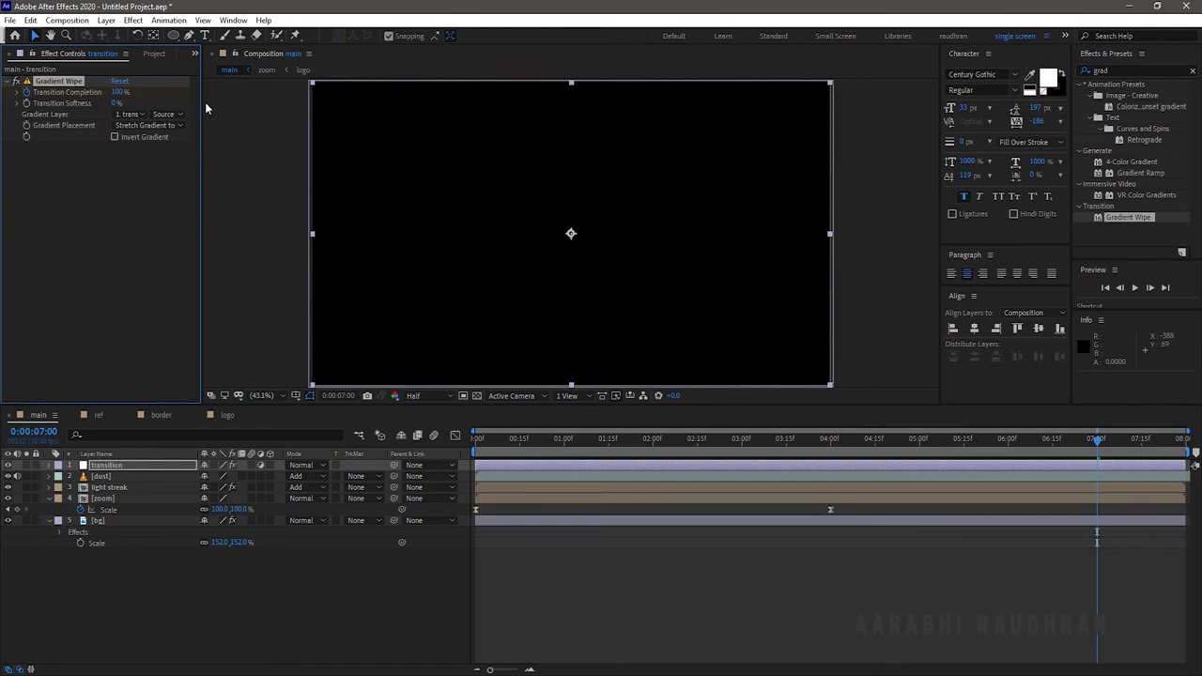
{"action": "left_click", "coordinate": [1038, 440]}
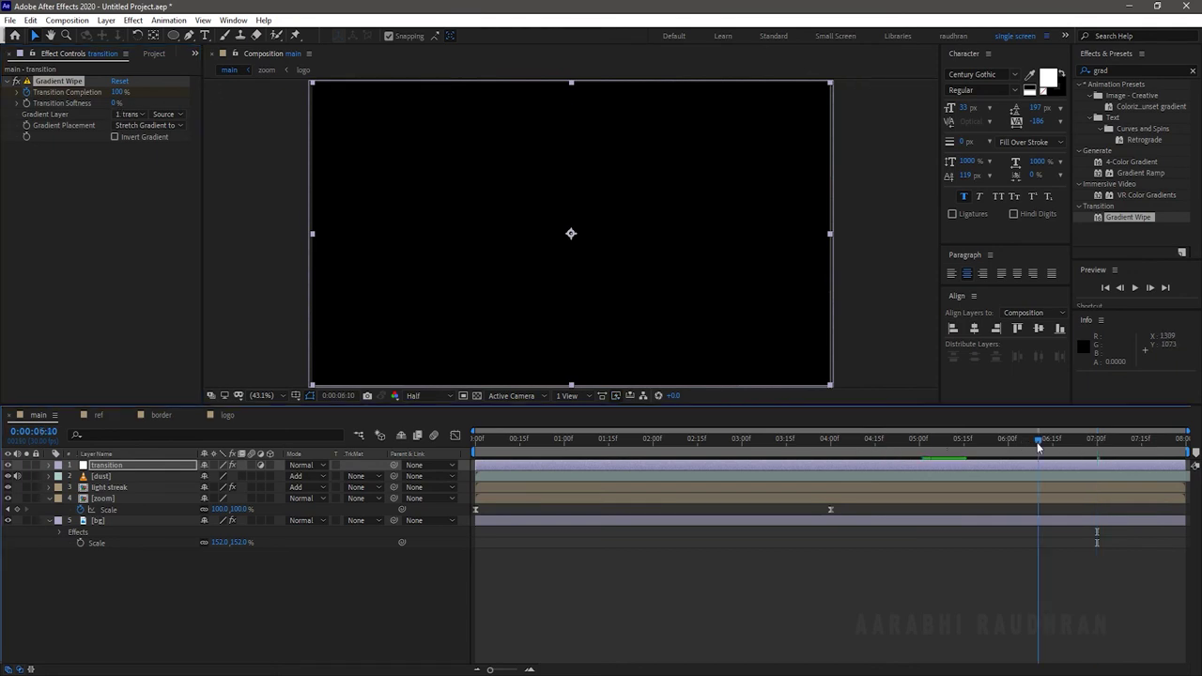
{"action": "left_click_drag", "start_coordinate": [113, 103], "coordinate": [237, 178]}
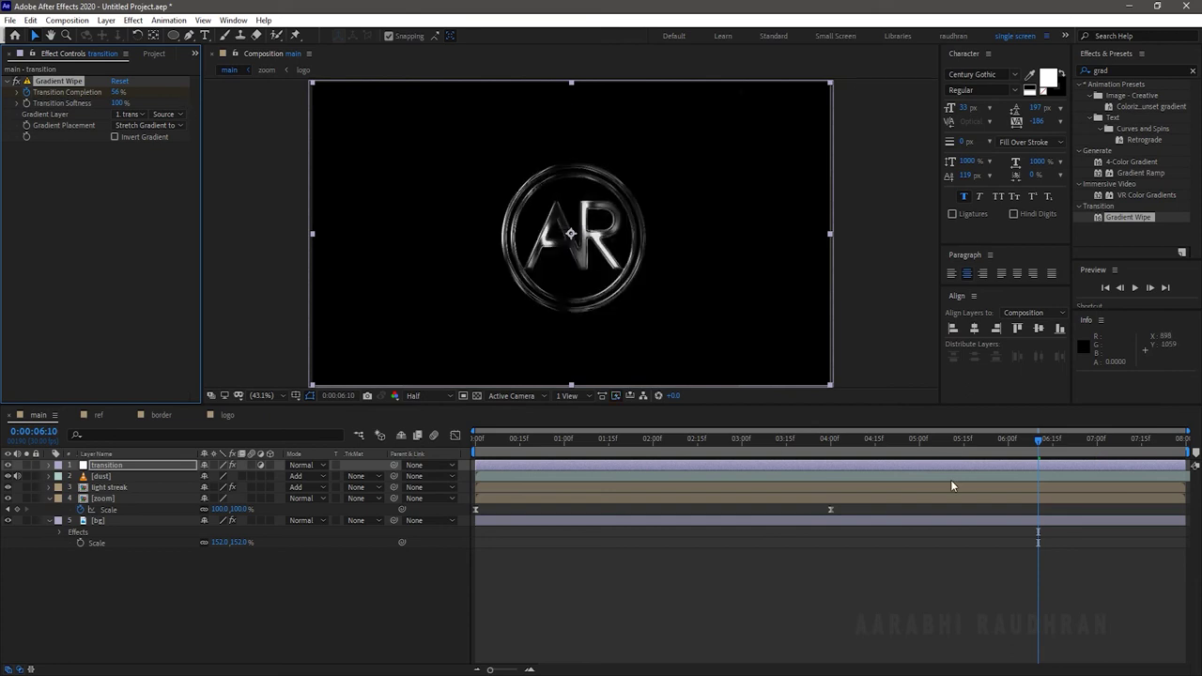
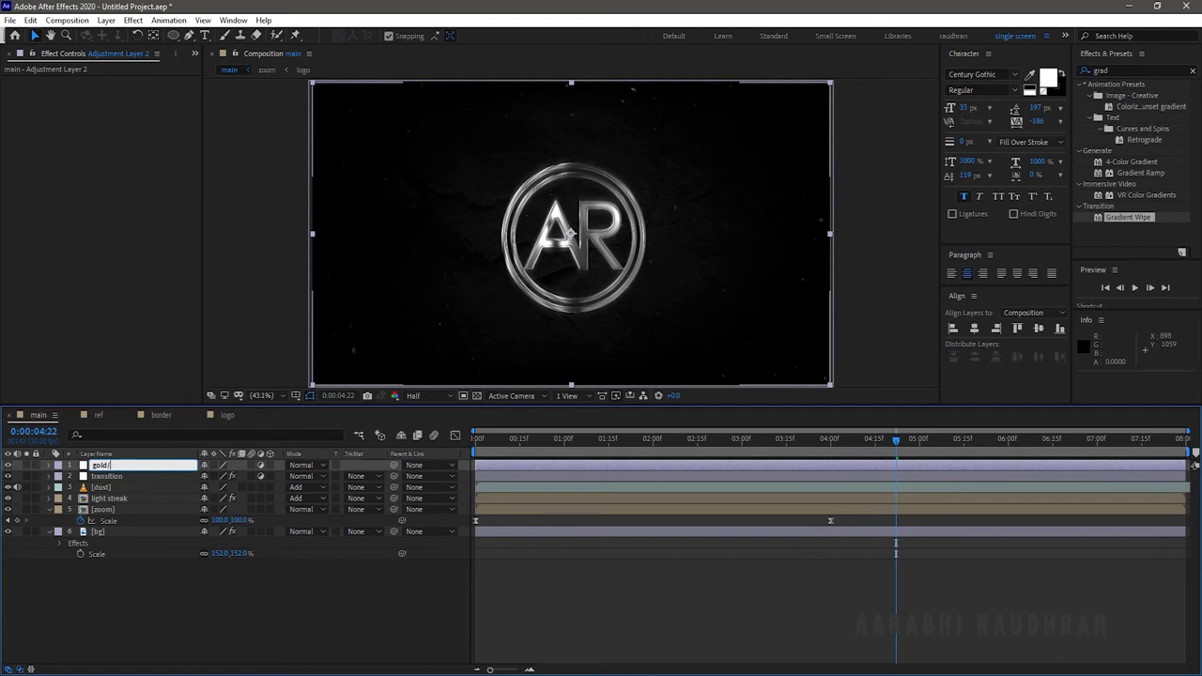
Name the new adjustment layer gold/silver.
{"action": "type", "text": "r"}
{"action": "key", "text": "Return"}
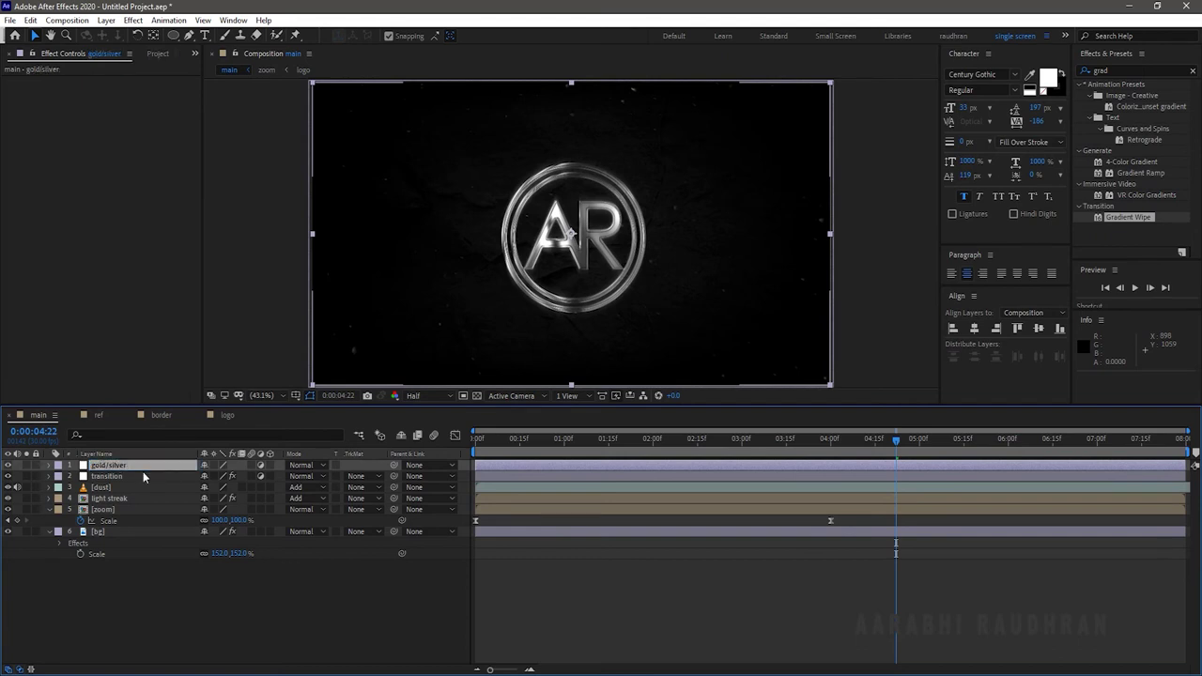
{"action": "left_click", "coordinate": [256, 629]}
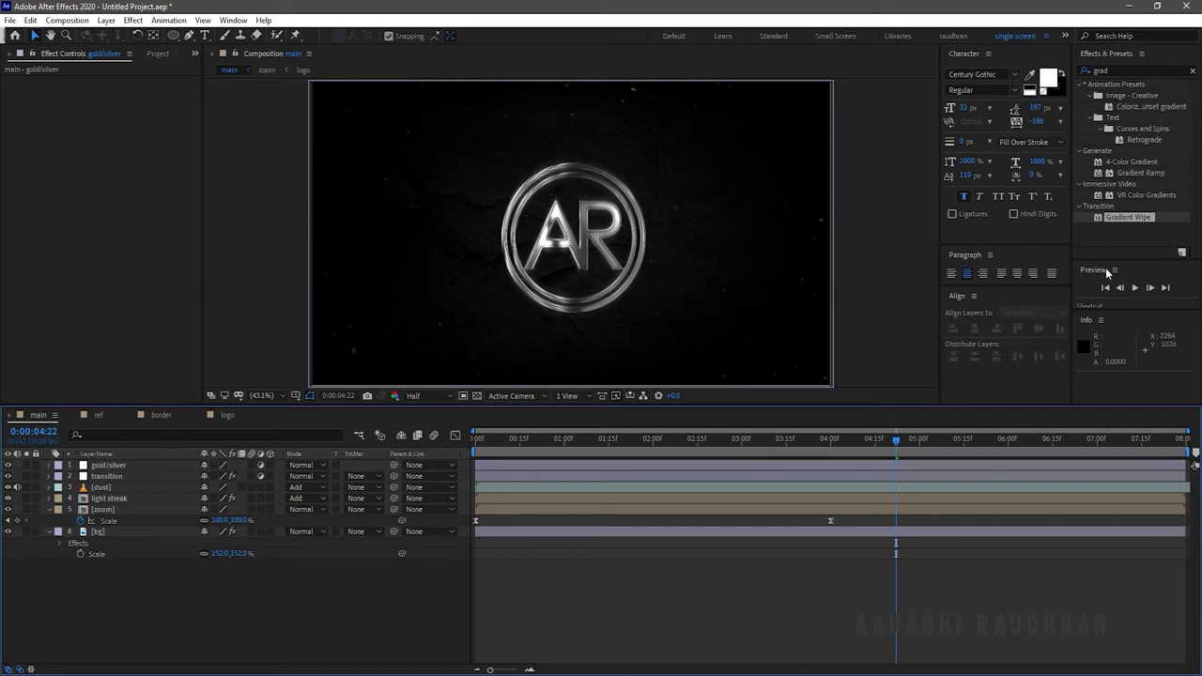
Find the Curves color correction effect and apply it to the gold/silver layer.
{"action": "left_click", "coordinate": [1119, 69]}
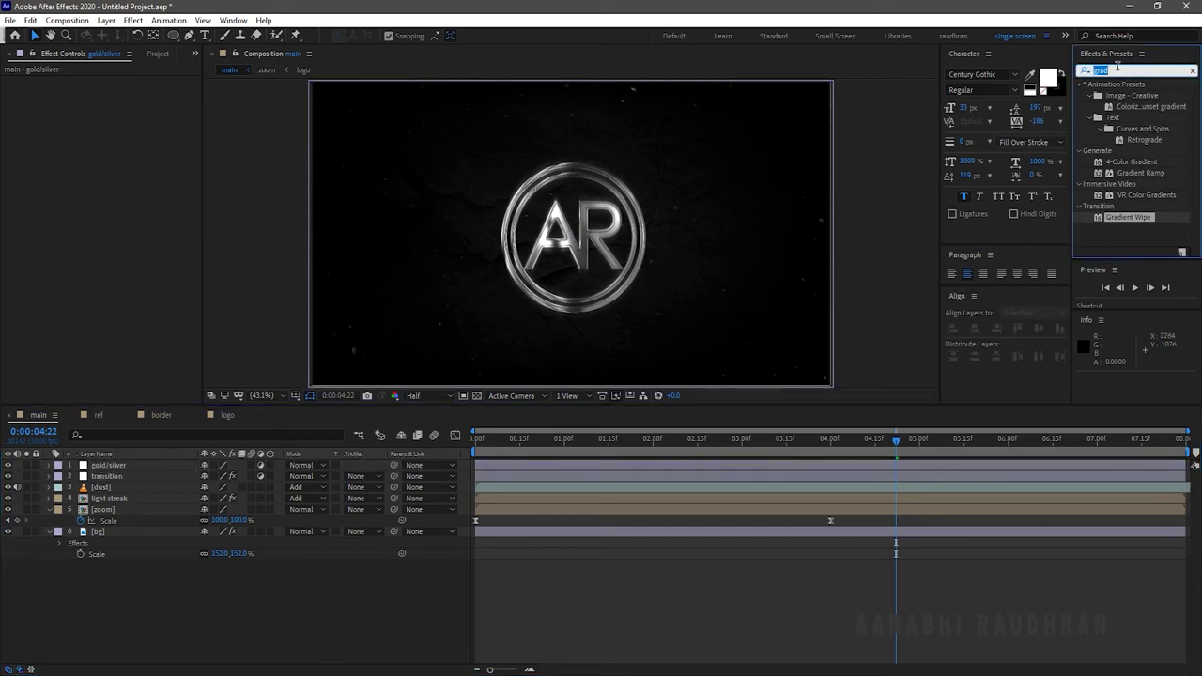
{"action": "type", "text": "curve"}
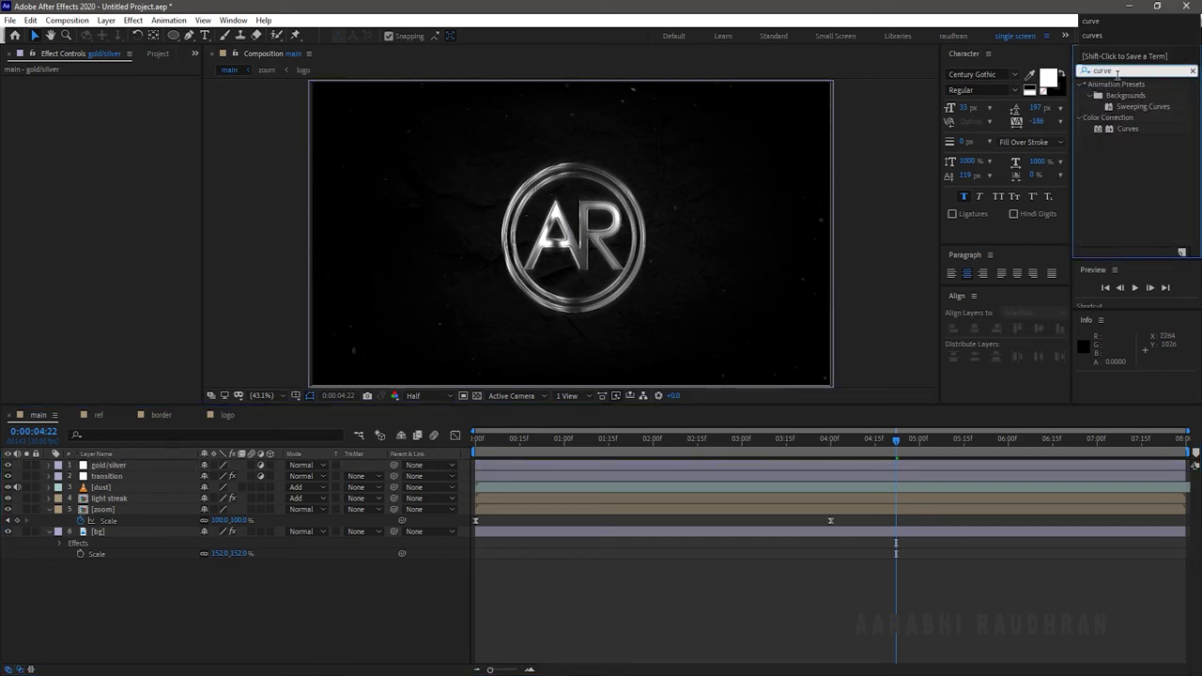
{"action": "left_click_drag", "start_coordinate": [1131, 132], "coordinate": [138, 242]}
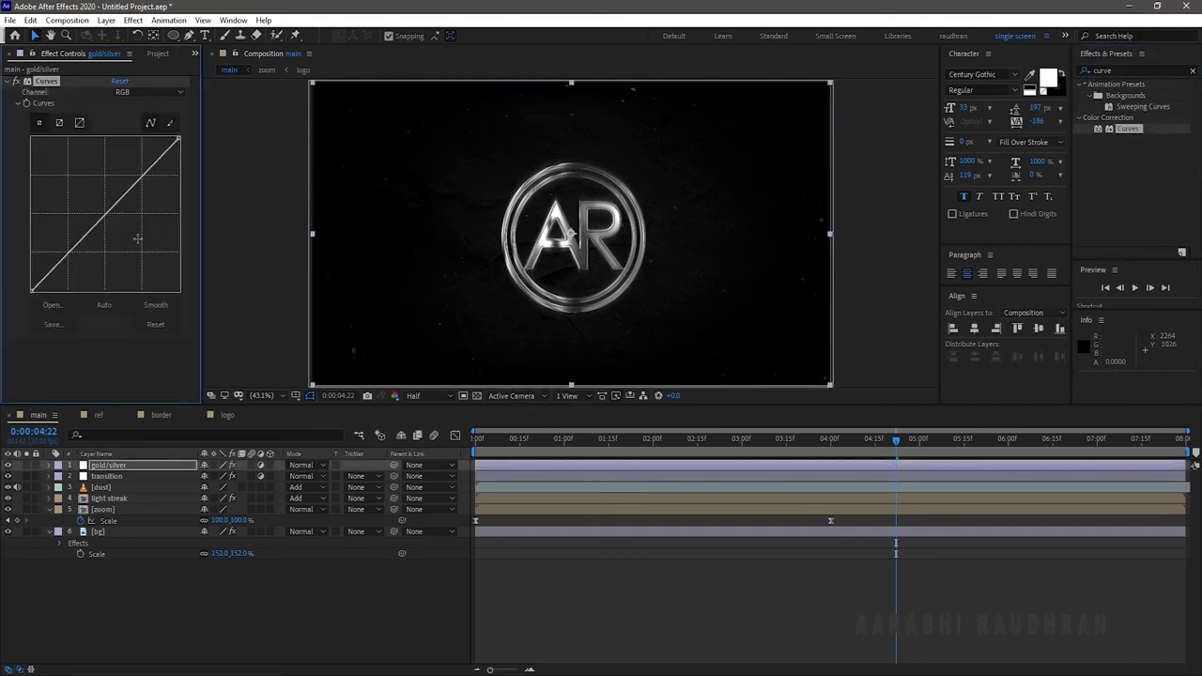
Give the logo a gold tint by raising the Red curve strongly and the Green curve moderately, lowering the Blue curve, and preview it.
{"action": "left_click", "coordinate": [149, 92]}
{"action": "left_click", "coordinate": [141, 119]}
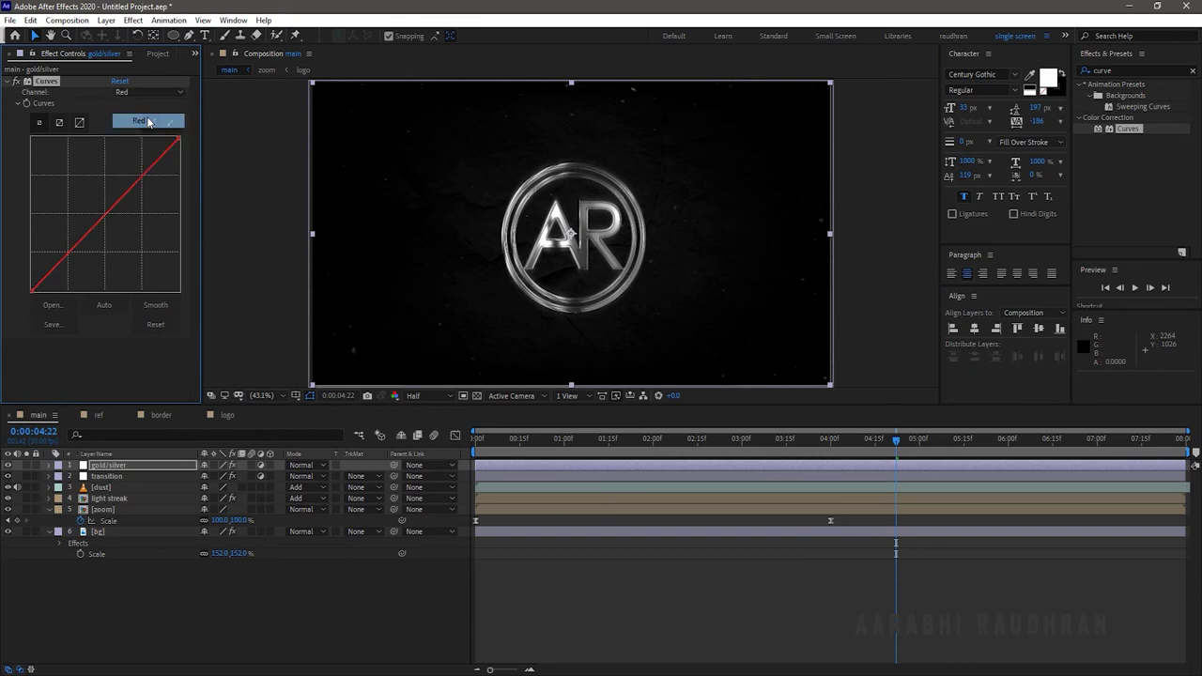
{"action": "left_click_drag", "start_coordinate": [102, 219], "coordinate": [90, 161]}
{"action": "left_click", "coordinate": [143, 94]}
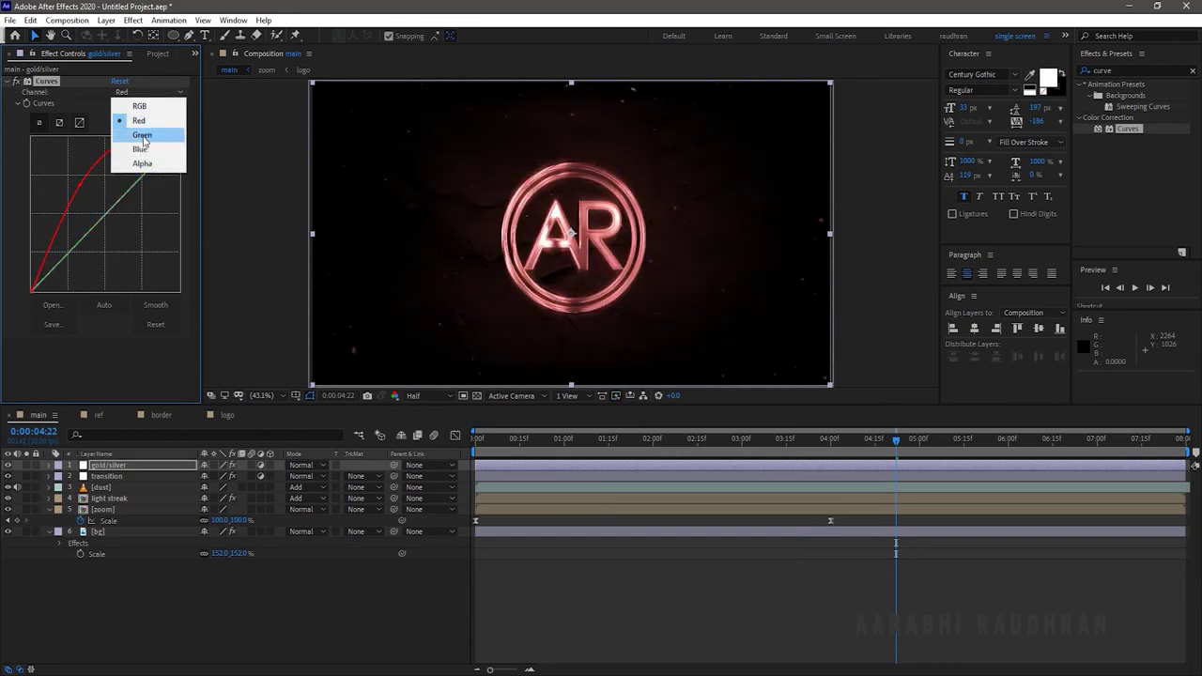
{"action": "left_click", "coordinate": [141, 135]}
{"action": "left_click_drag", "start_coordinate": [109, 217], "coordinate": [99, 199]}
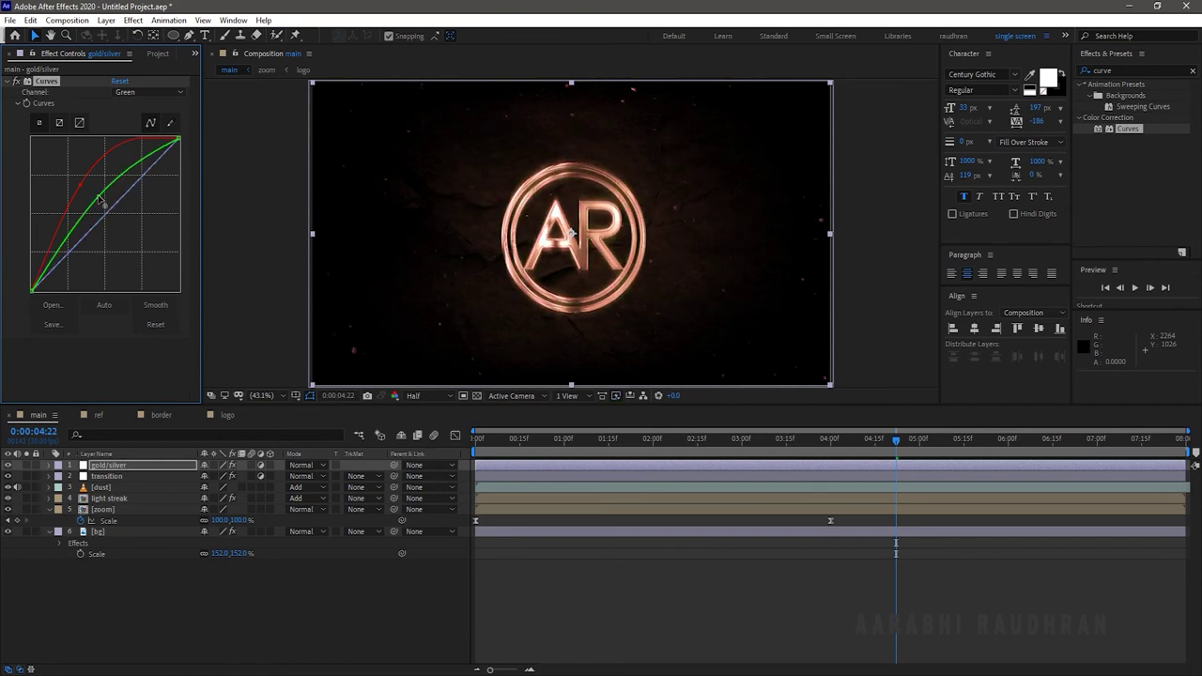
{"action": "left_click", "coordinate": [150, 92]}
{"action": "left_click", "coordinate": [141, 153]}
{"action": "left_click_drag", "start_coordinate": [116, 202], "coordinate": [127, 227]}
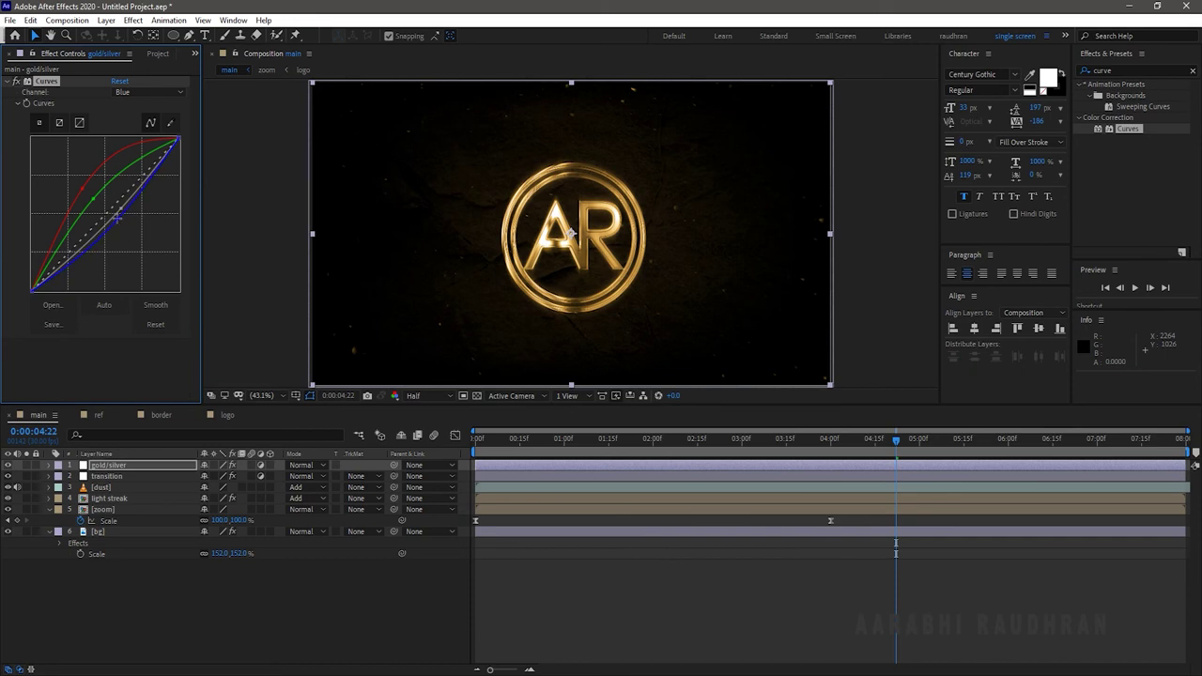
{"action": "key", "text": "space"}
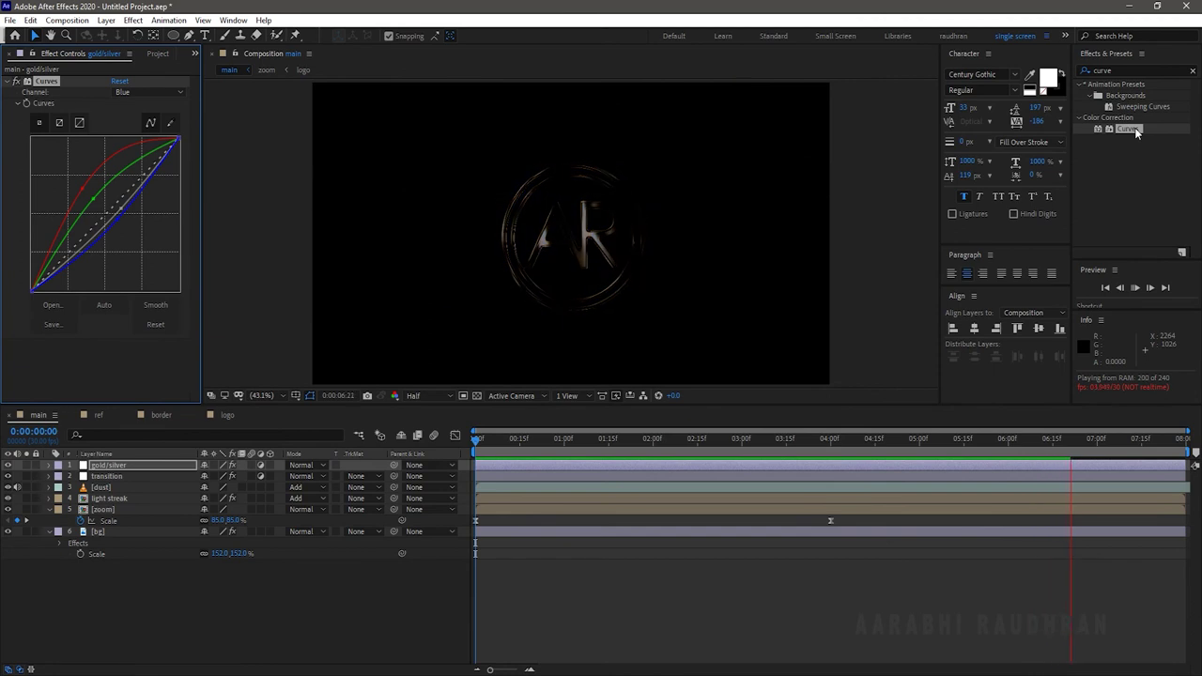
Add a second Curves effect to the gold/silver layer and turn off the first one.
{"action": "left_click_drag", "start_coordinate": [1134, 130], "coordinate": [158, 381]}
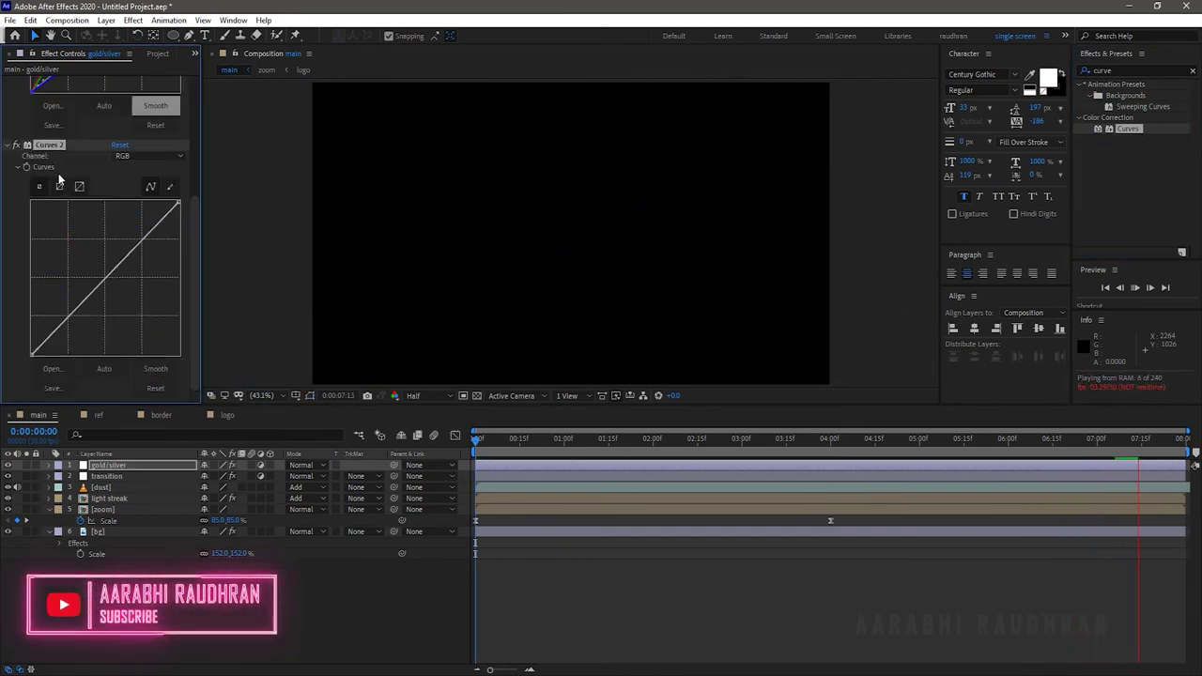
{"action": "scroll", "coordinate": [58, 179], "scroll_direction": "up", "scroll_amount": 4}
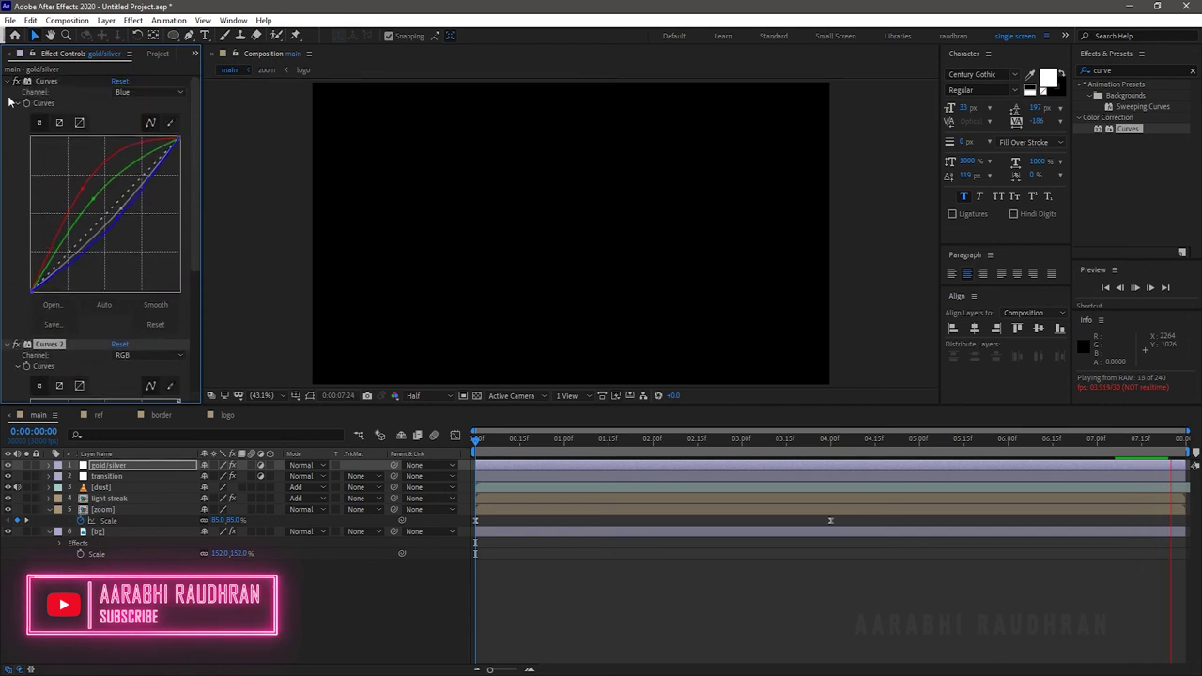
{"action": "scroll", "coordinate": [16, 86], "scroll_direction": "up", "scroll_amount": 1}
{"action": "key", "text": "space"}
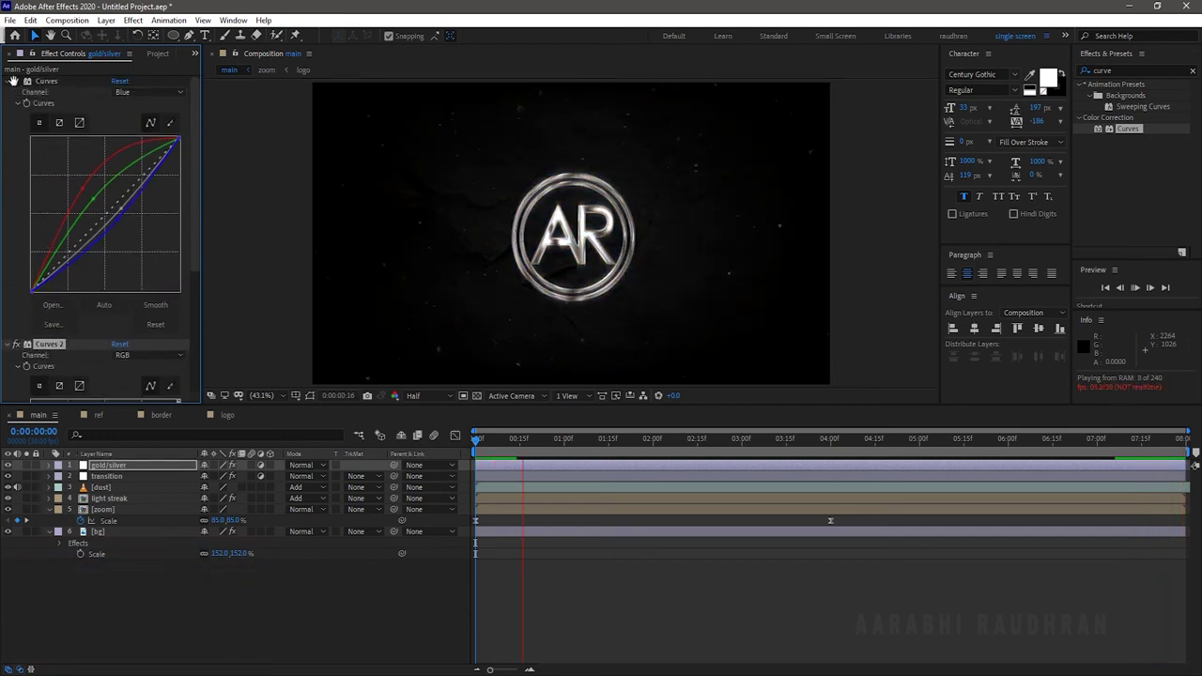
{"action": "key", "text": "space"}
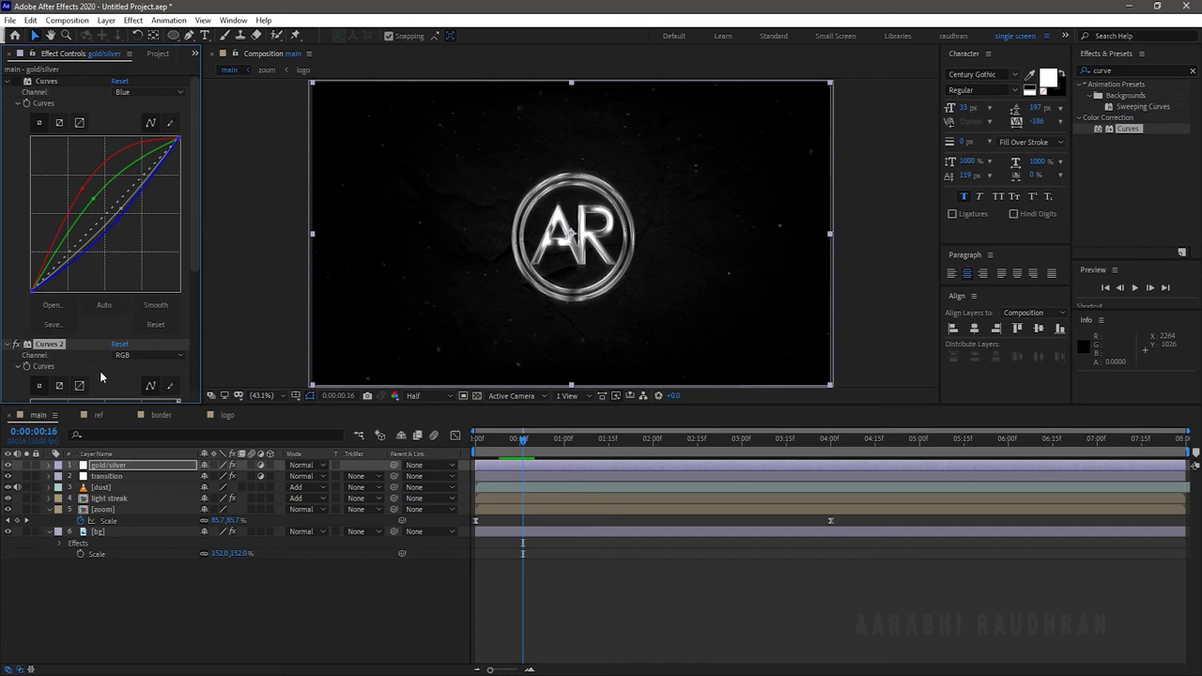
Raise the Blue channel slightly in the second Curves effect for a cool silver tint, and preview the composition.
{"action": "scroll", "coordinate": [101, 377], "scroll_direction": "down", "scroll_amount": 3}
{"action": "left_click", "coordinate": [149, 267]}
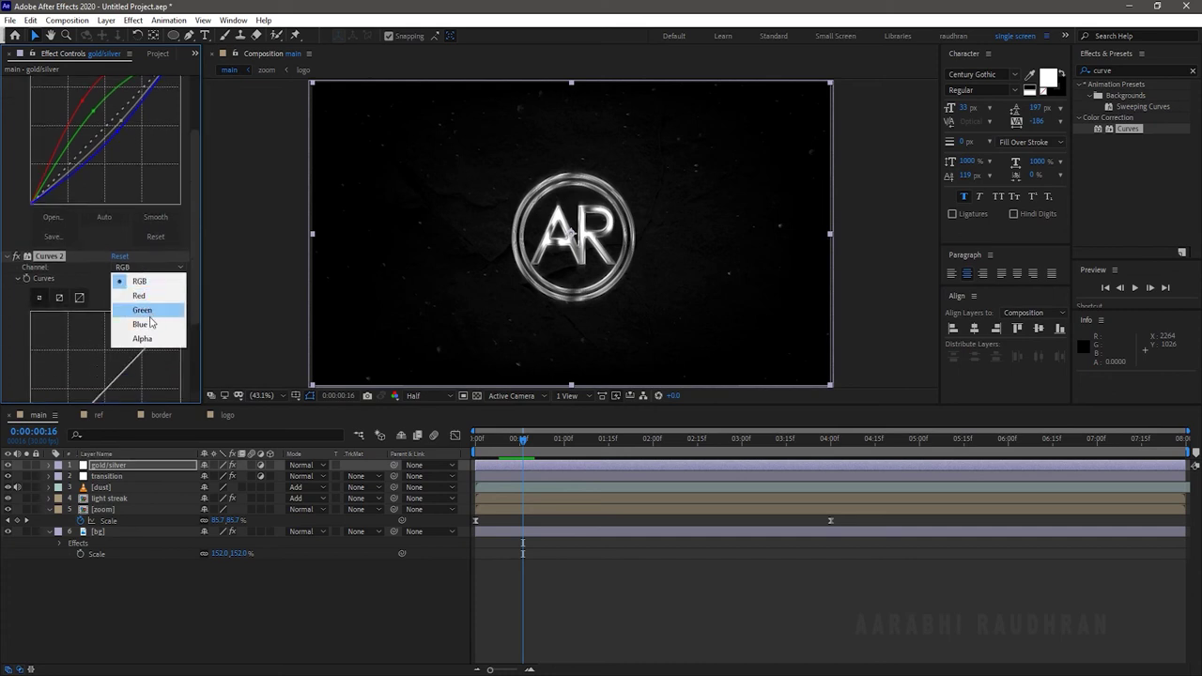
{"action": "left_click", "coordinate": [148, 324]}
{"action": "scroll", "coordinate": [104, 325], "scroll_direction": "down", "scroll_amount": 3}
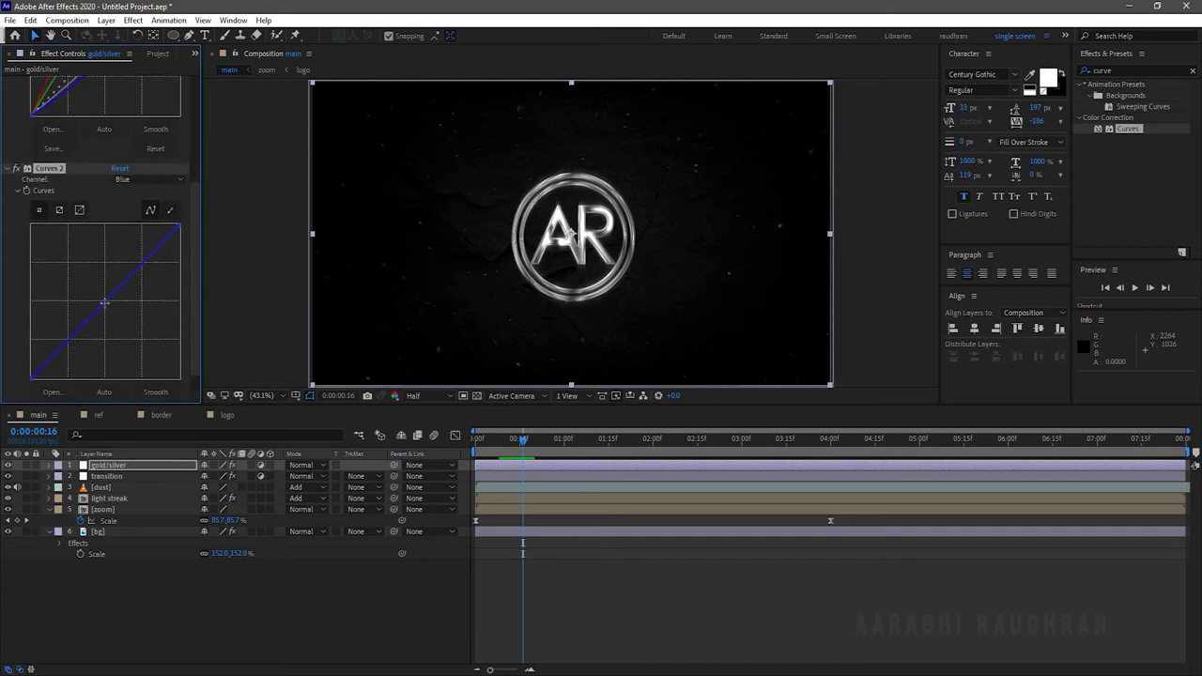
{"action": "left_click_drag", "start_coordinate": [104, 302], "coordinate": [95, 301]}
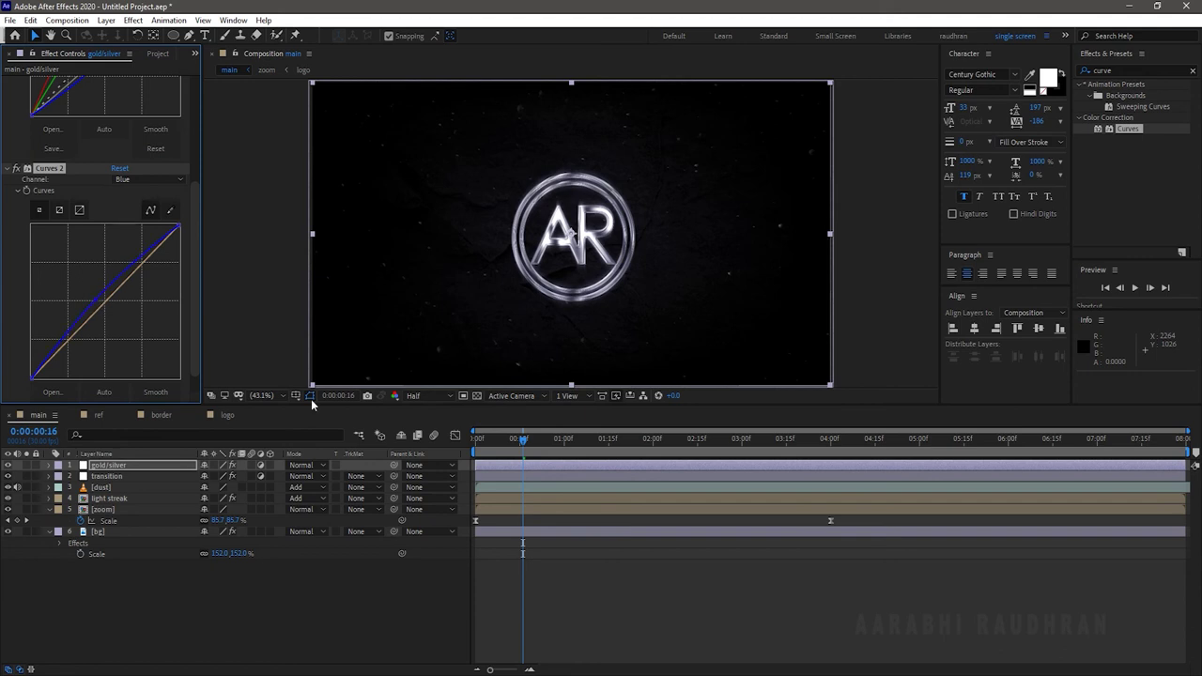
{"action": "left_click", "coordinate": [727, 617]}
{"action": "key", "text": "space"}
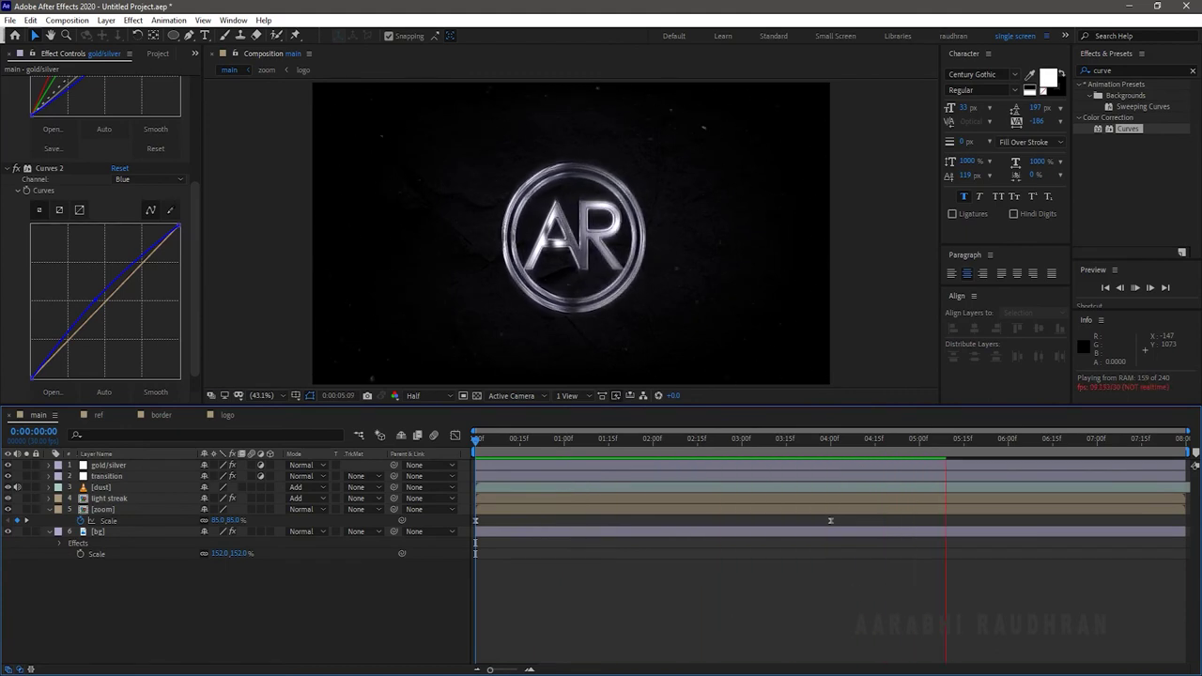
Add a black 1920 x 1080 solid named frame to the main composition.
{"action": "left_click", "coordinate": [630, 439]}
{"action": "right_click", "coordinate": [248, 469]}
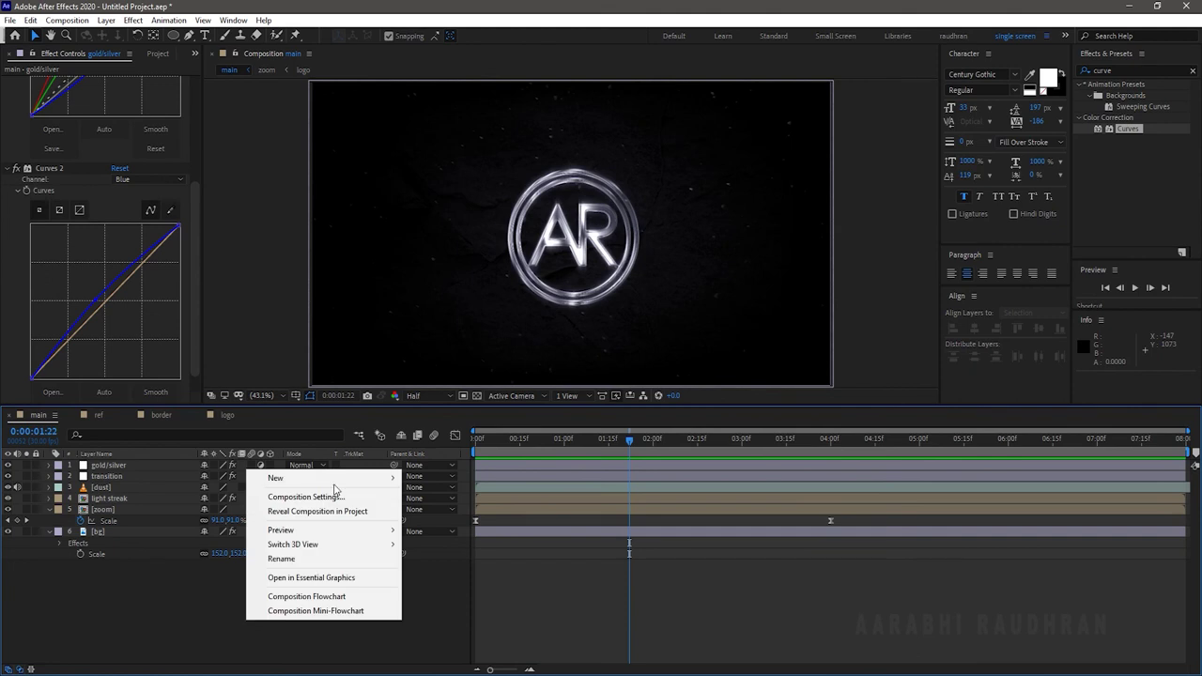
{"action": "mouse_move", "coordinate": [325, 481]}
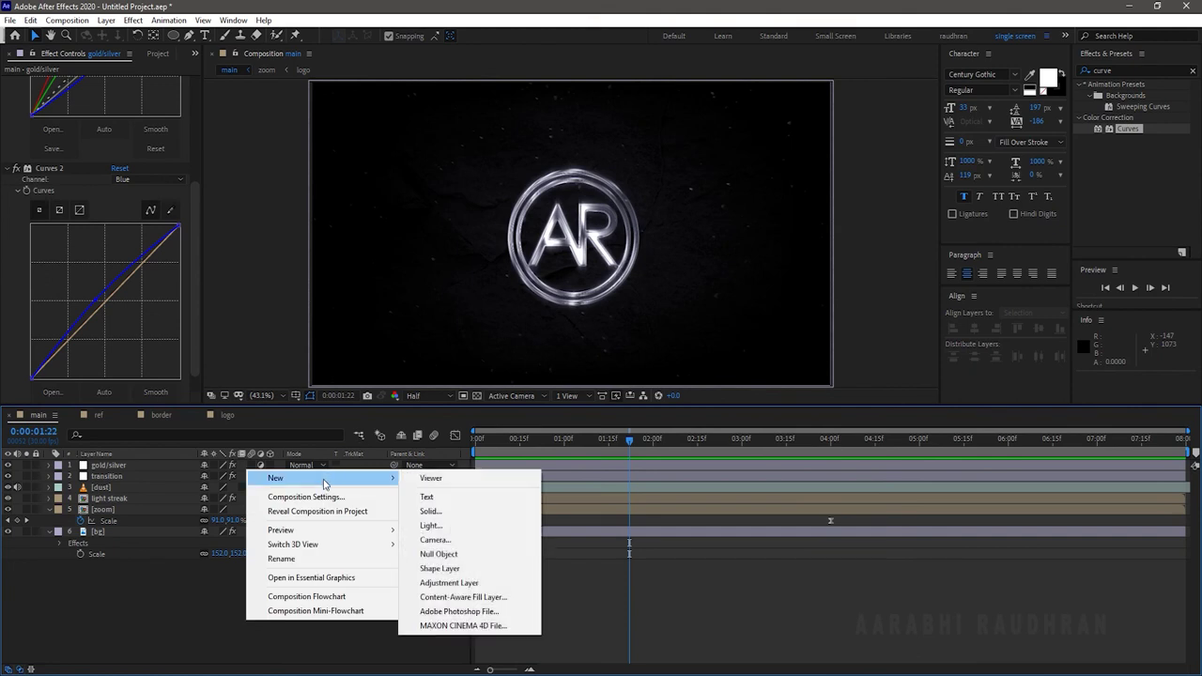
{"action": "left_click", "coordinate": [432, 511]}
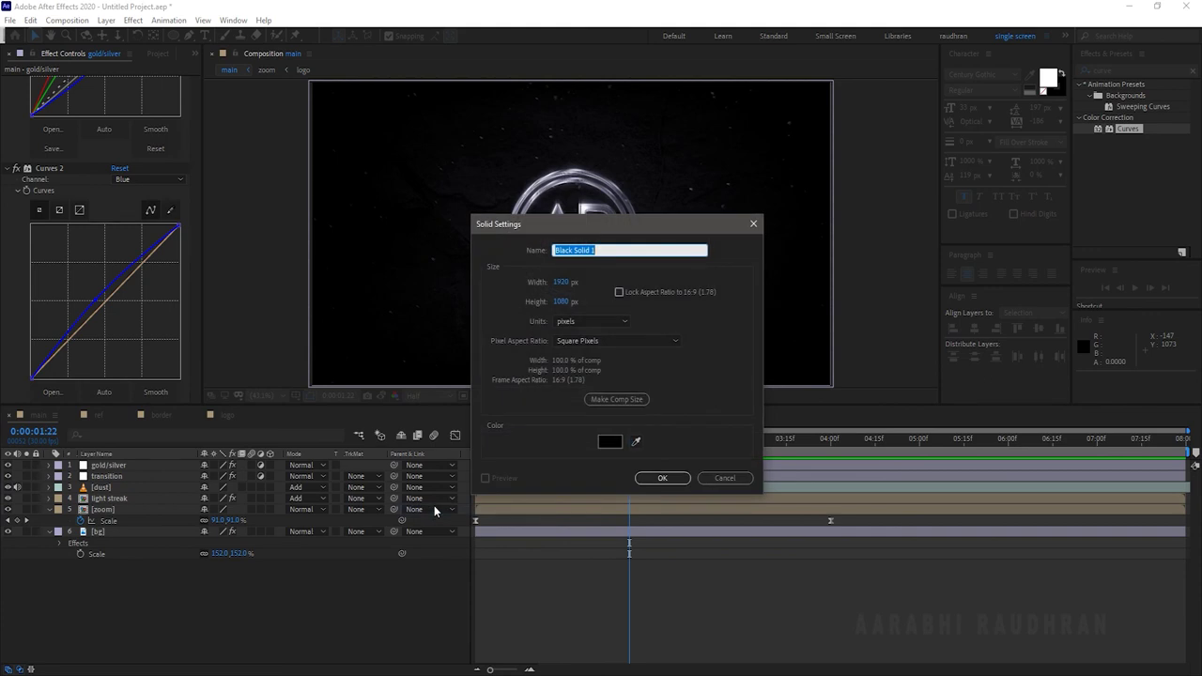
{"action": "key", "text": "BackSpace"}
{"action": "key", "text": "Return"}
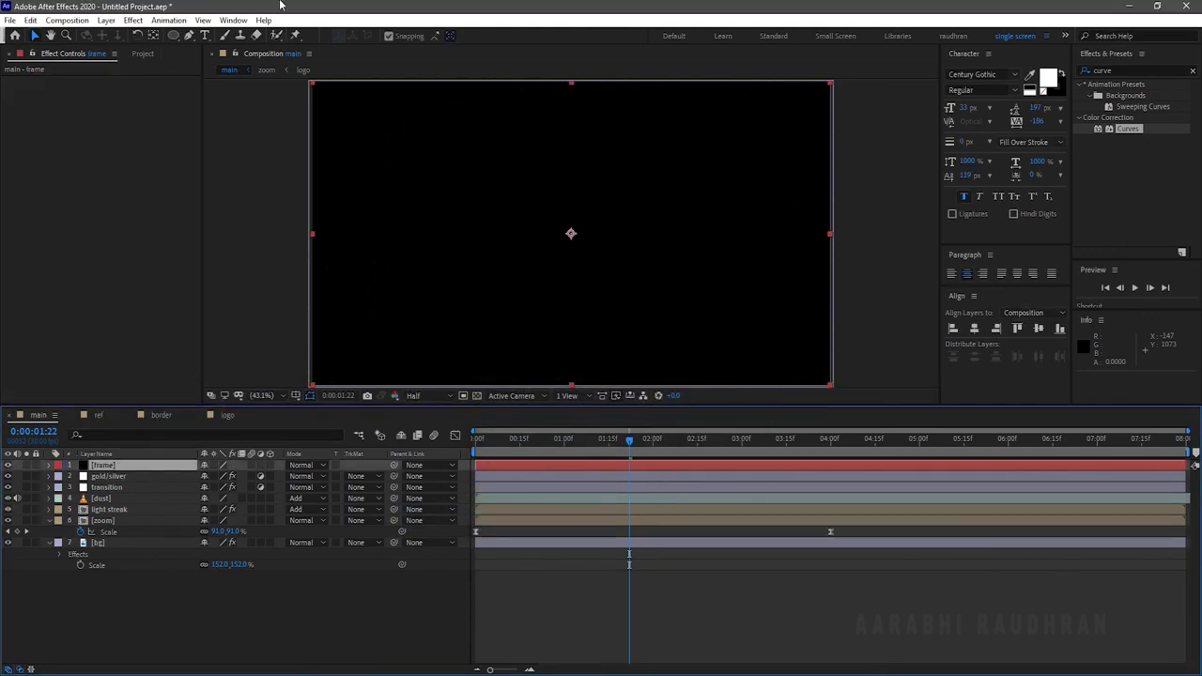
Add a rectangular mask covering the full size of the frame solid.
{"action": "left_click_drag", "start_coordinate": [173, 34], "coordinate": [207, 40]}
{"action": "double_click", "coordinate": [173, 35]}
{"action": "key", "text": "v"}
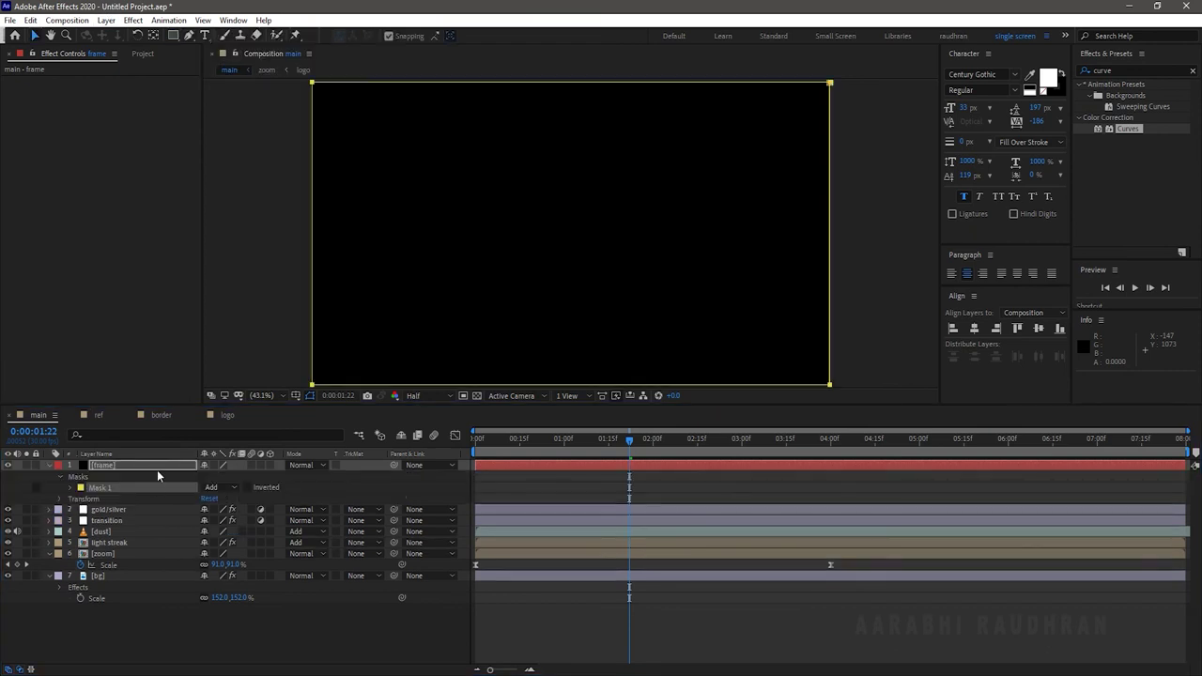
Set the frame mask's bounding box units to % of source, with Top at 12% and Bottom at 88%.
{"action": "left_click", "coordinate": [72, 488]}
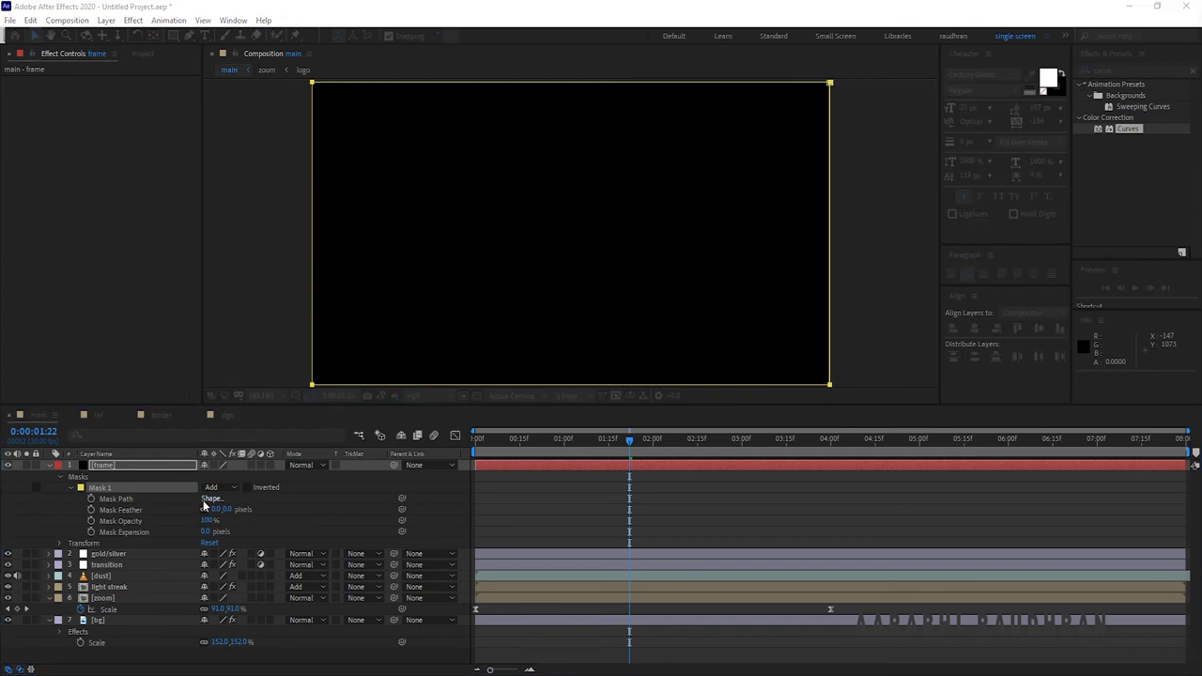
{"action": "left_click", "coordinate": [210, 498]}
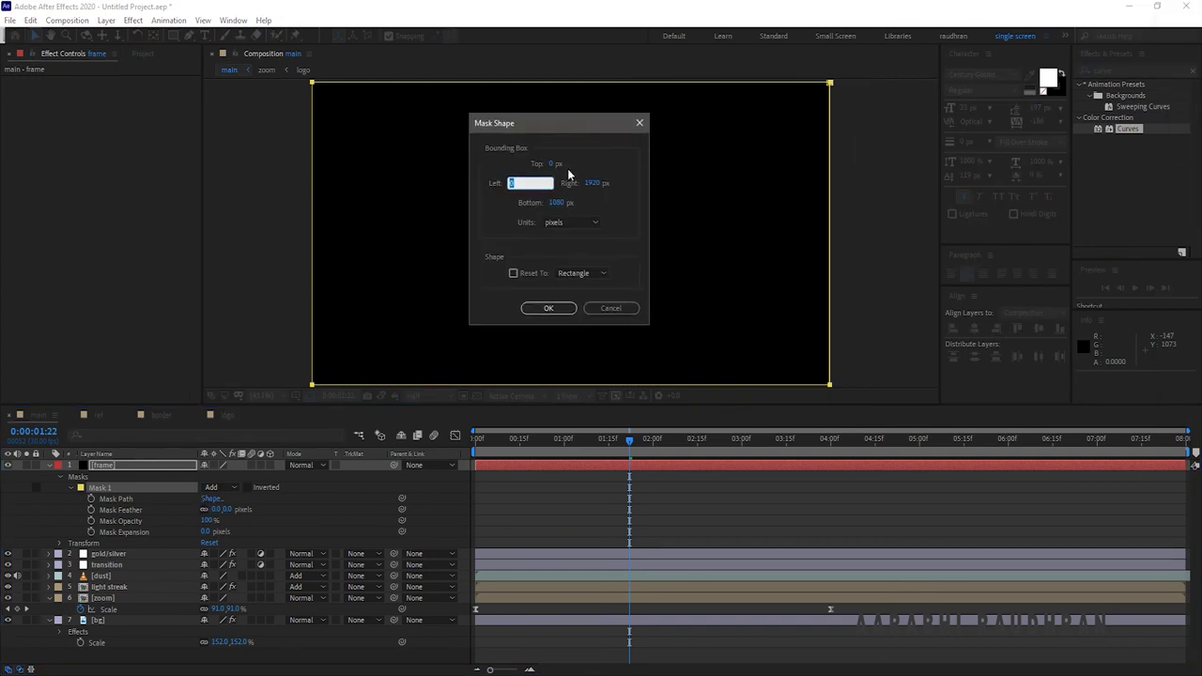
{"action": "left_click", "coordinate": [570, 223]}
{"action": "left_click", "coordinate": [575, 271]}
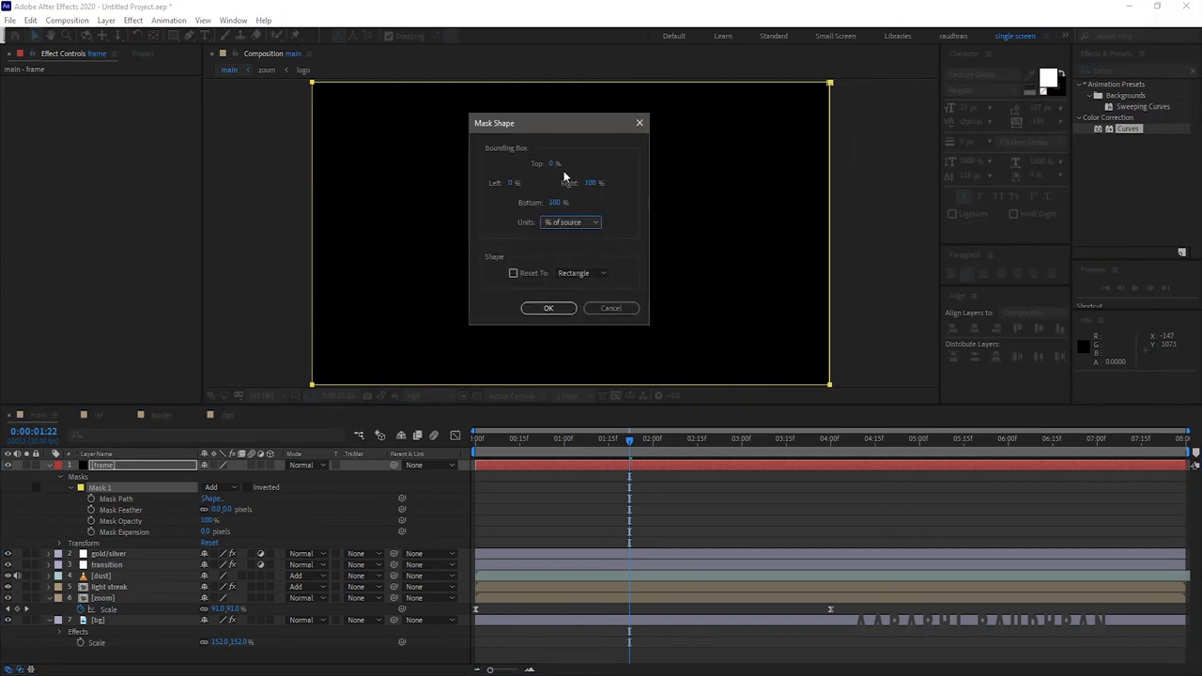
{"action": "left_click", "coordinate": [564, 163]}
{"action": "type", "text": "12"}
{"action": "key", "text": "Tab"}
{"action": "key", "text": "Tab"}
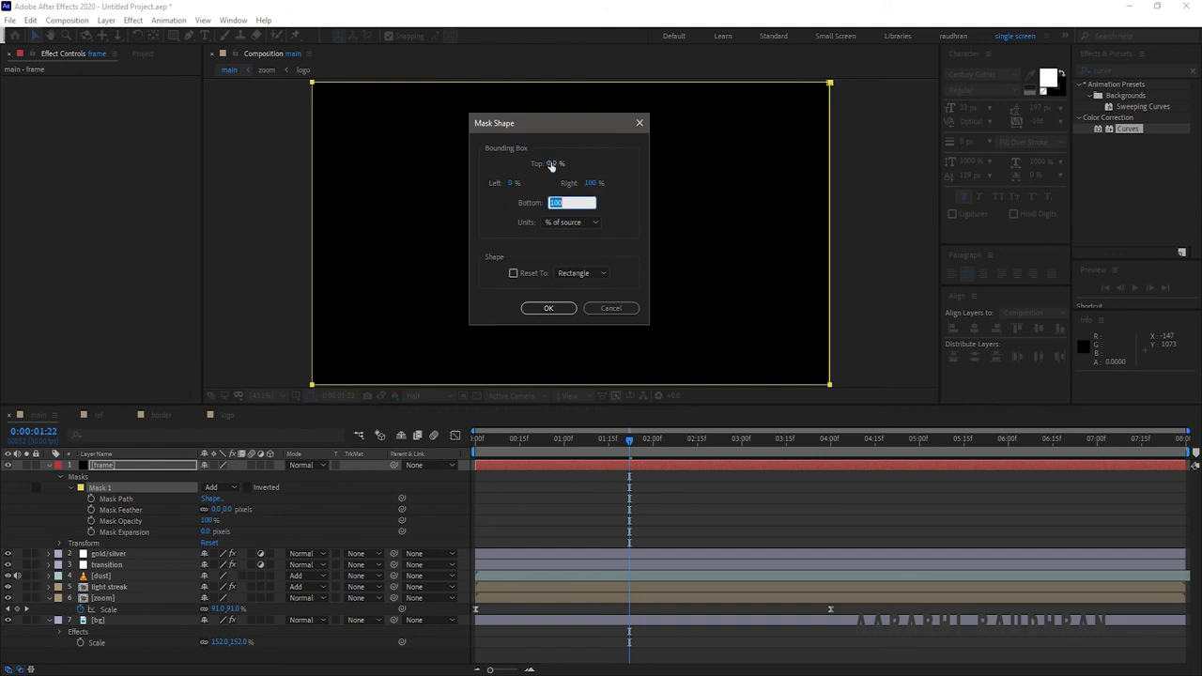
{"action": "key", "text": "Tab"}
{"action": "key", "text": "shift+Tab"}
{"action": "type", "text": "88"}
{"action": "key", "text": "Return"}
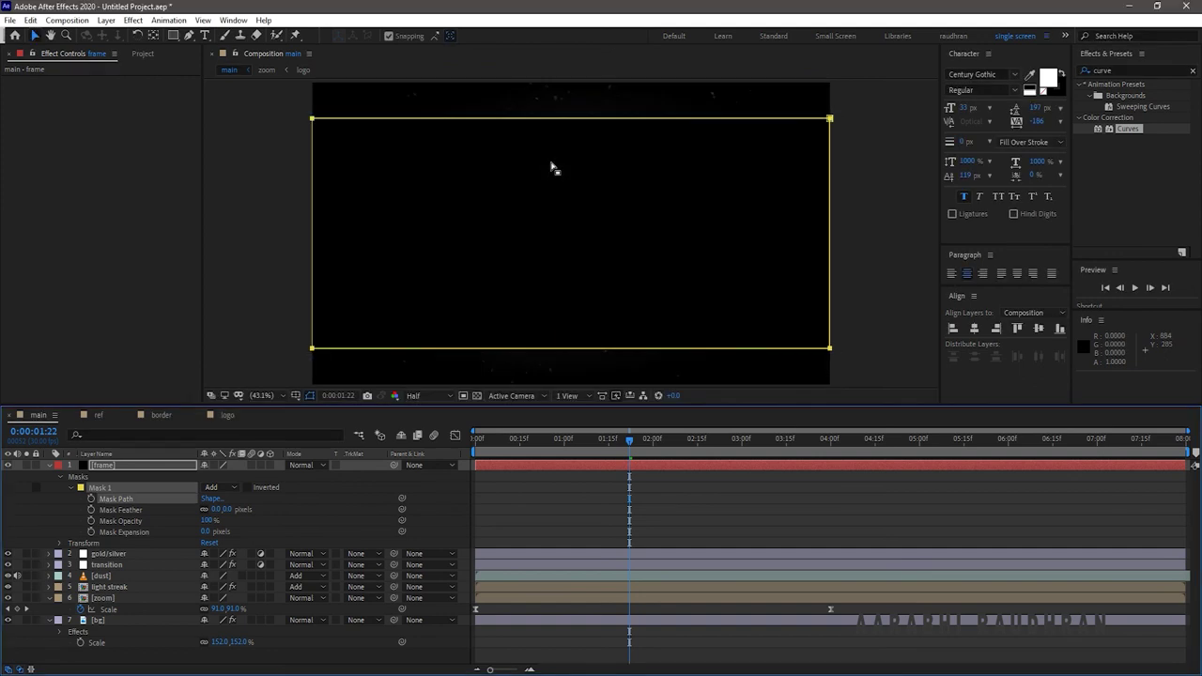
Invert the frame mask to form letterbox bars above and below the logo, and preview the animation.
{"action": "left_click", "coordinate": [247, 487]}
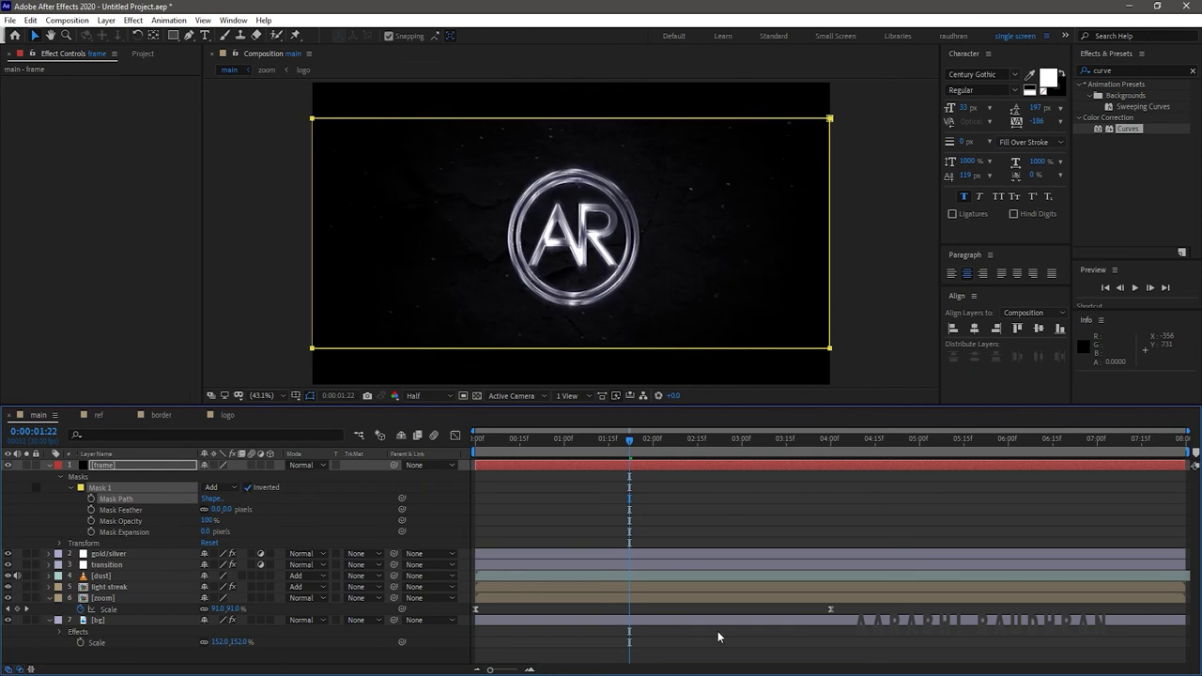
{"action": "key", "text": "space"}
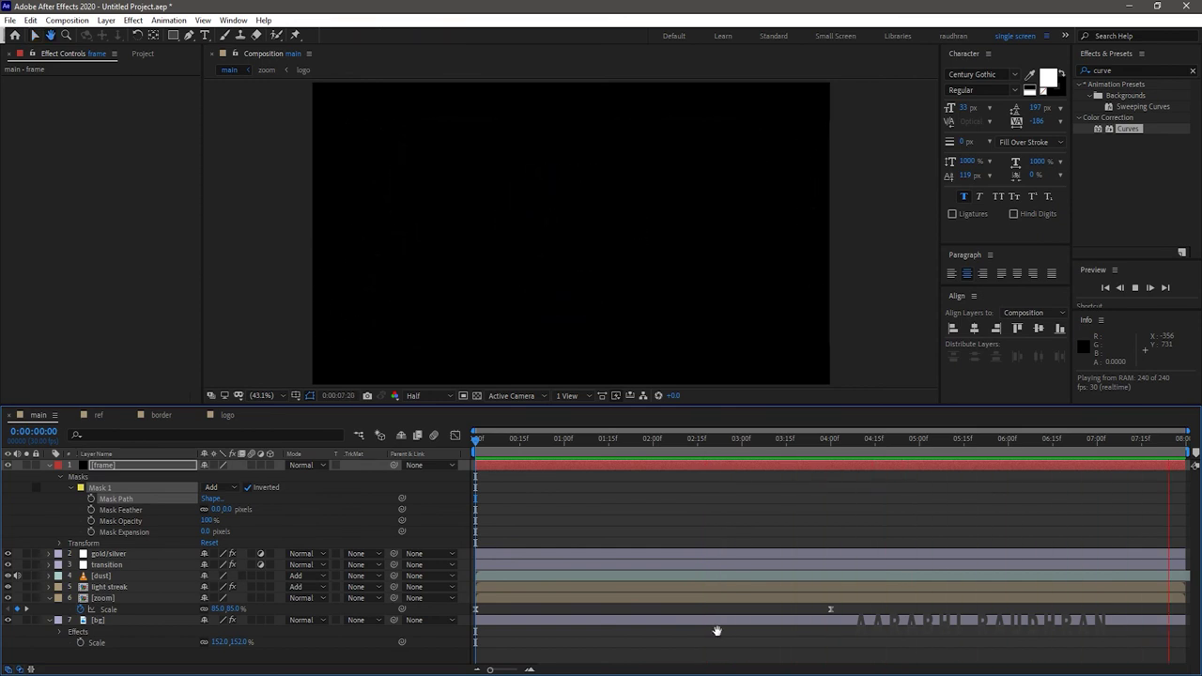
{"action": "key", "text": "space"}
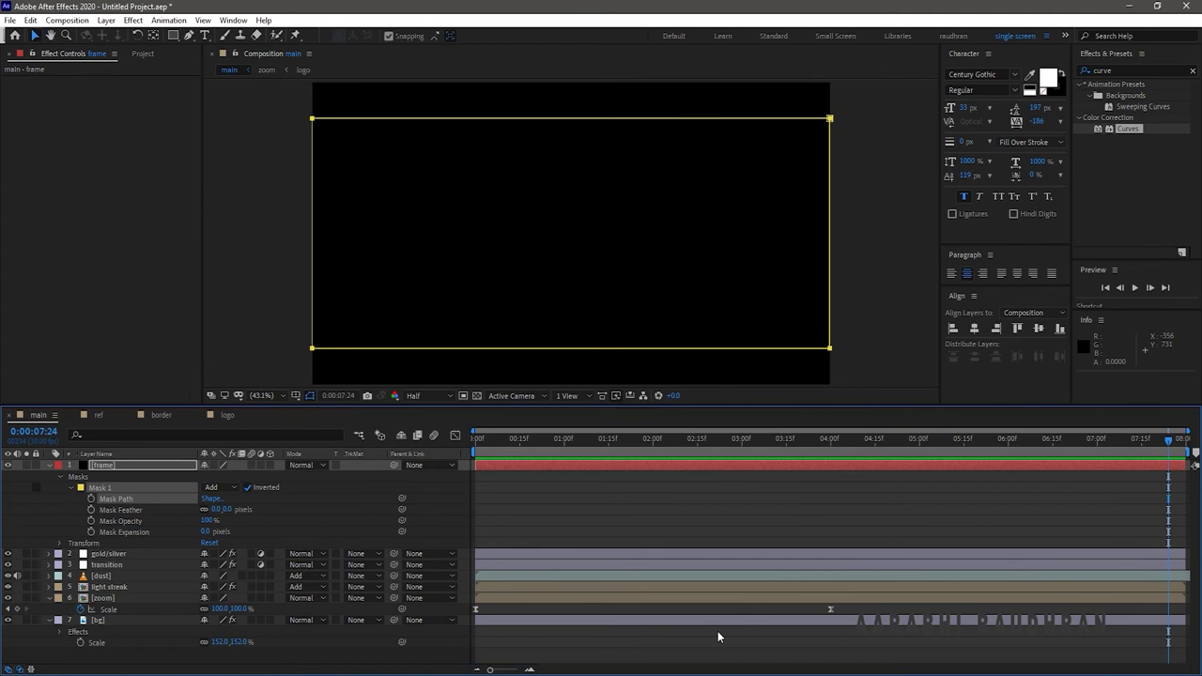
Collapse the frame layer, turn off the second Curves effect on the gold/silver layer, and play the composition.
{"action": "left_click", "coordinate": [49, 466]}
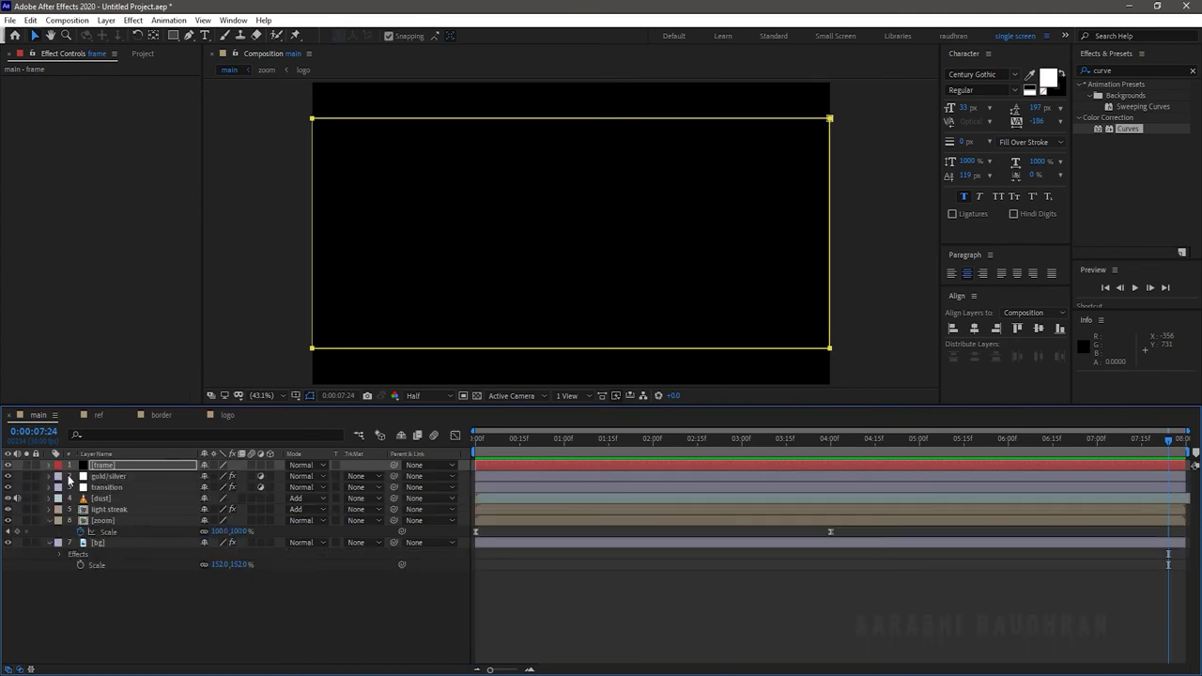
{"action": "left_click", "coordinate": [108, 476]}
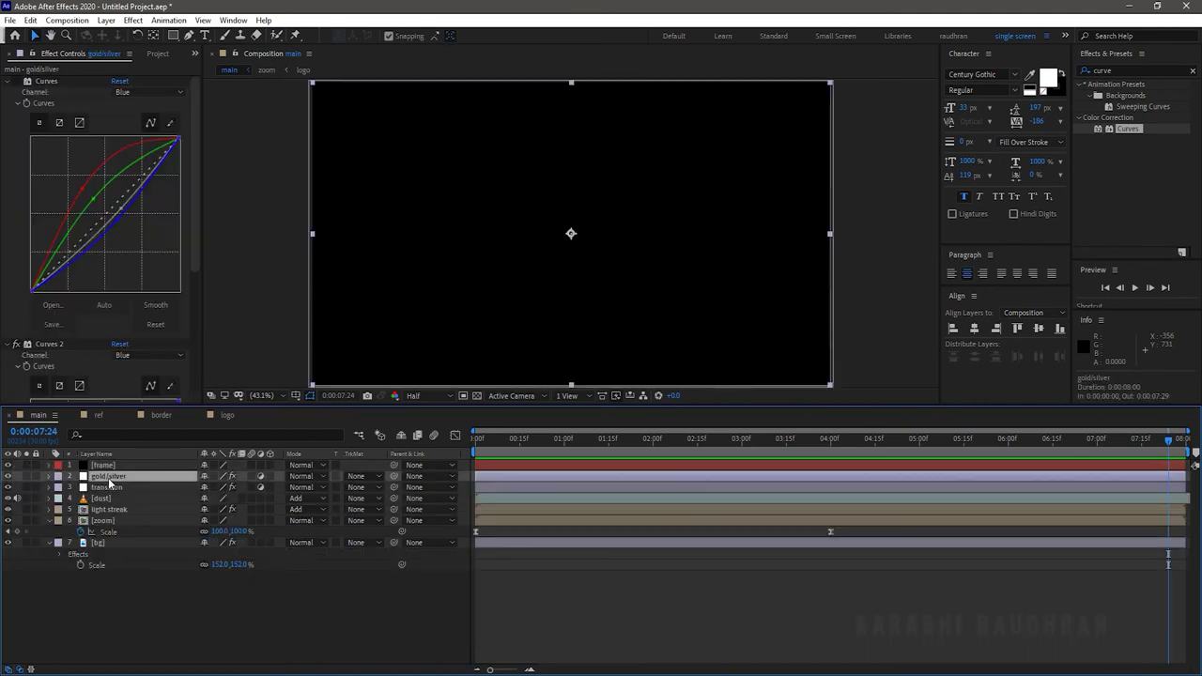
{"action": "left_click", "coordinate": [16, 345]}
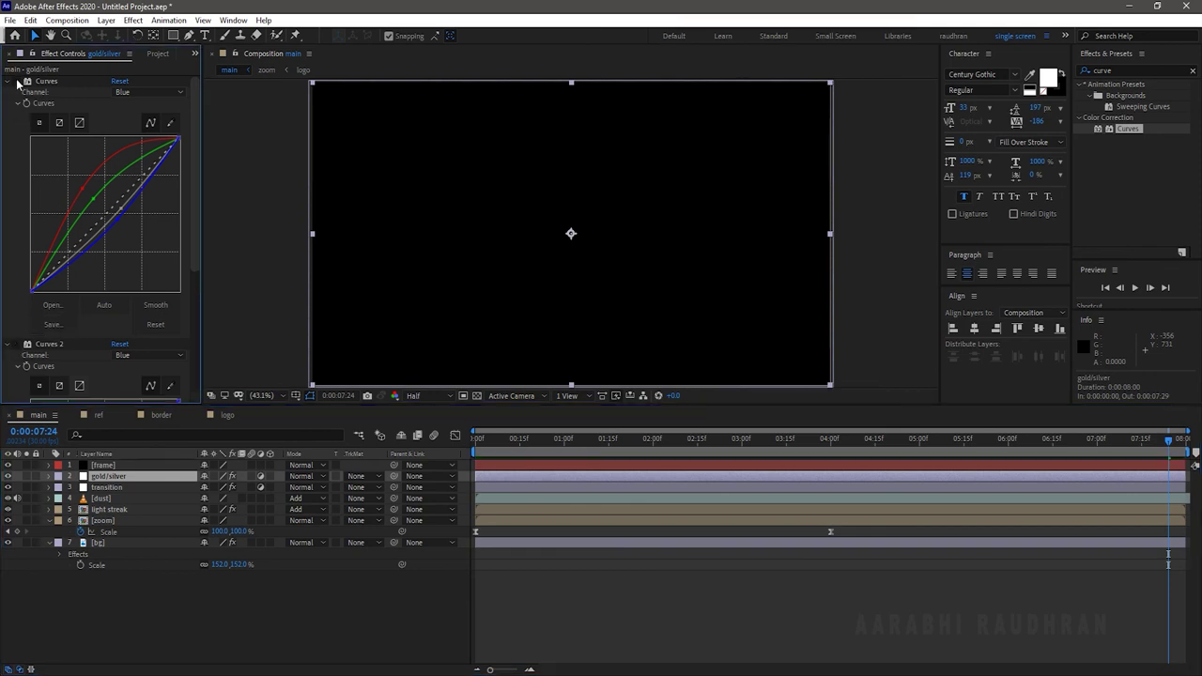
{"action": "key", "text": "space"}
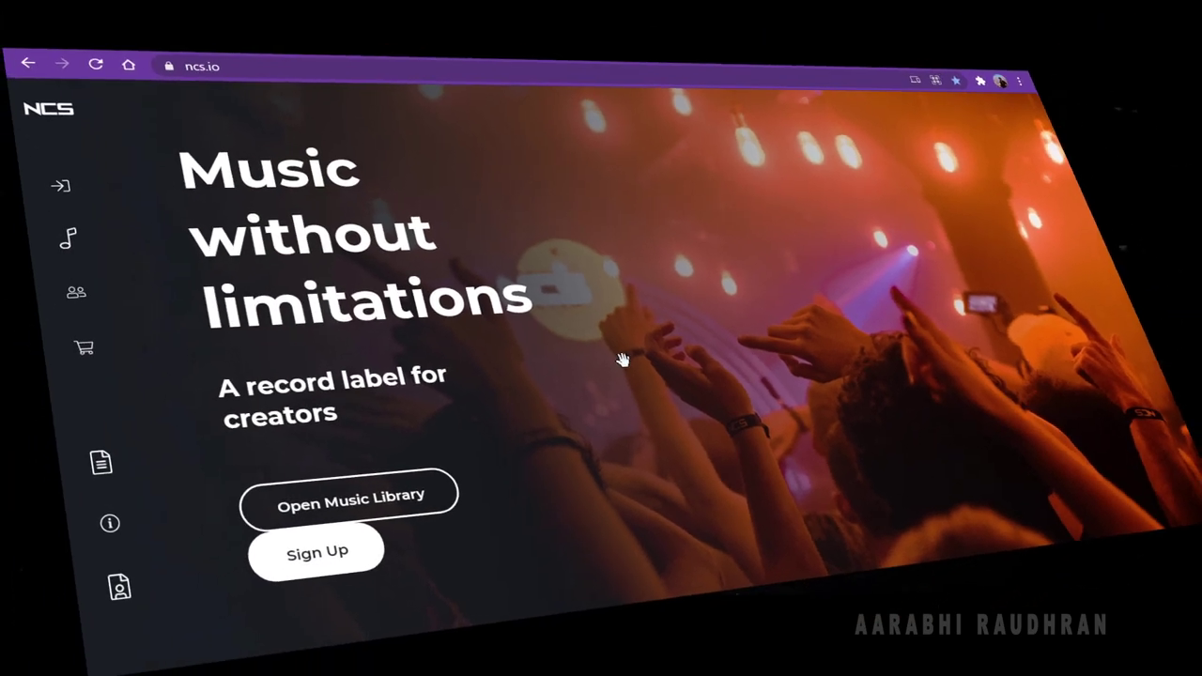
{"action": "mouse_move", "coordinate": [73, 348]}
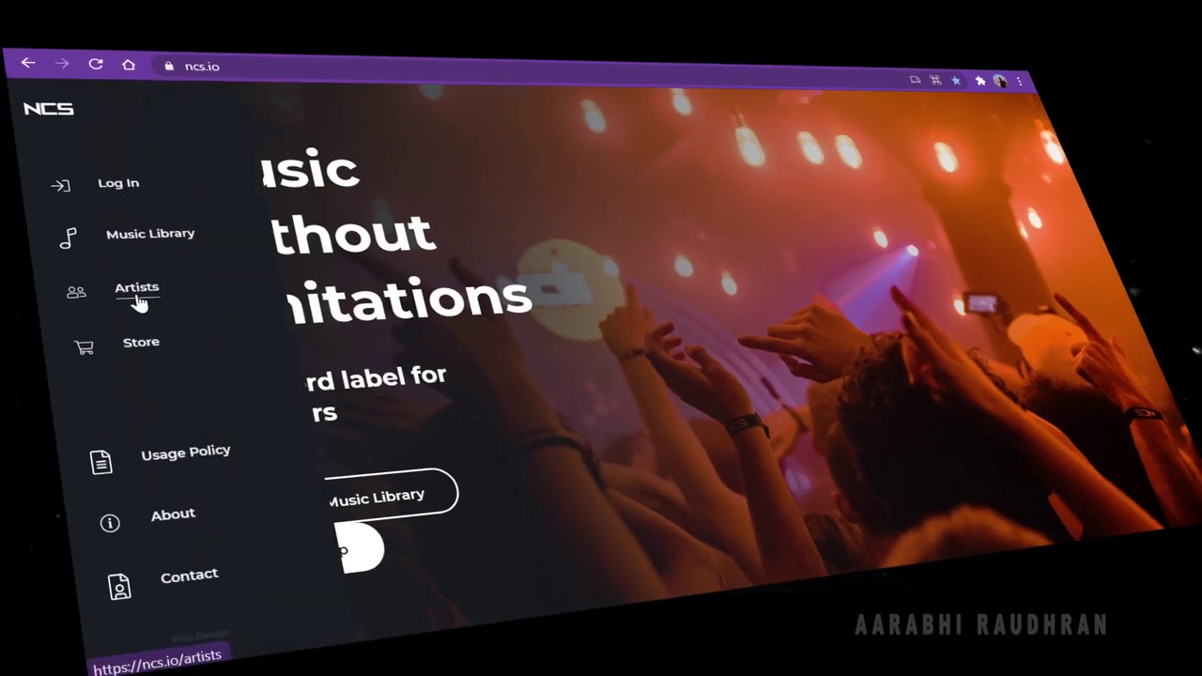